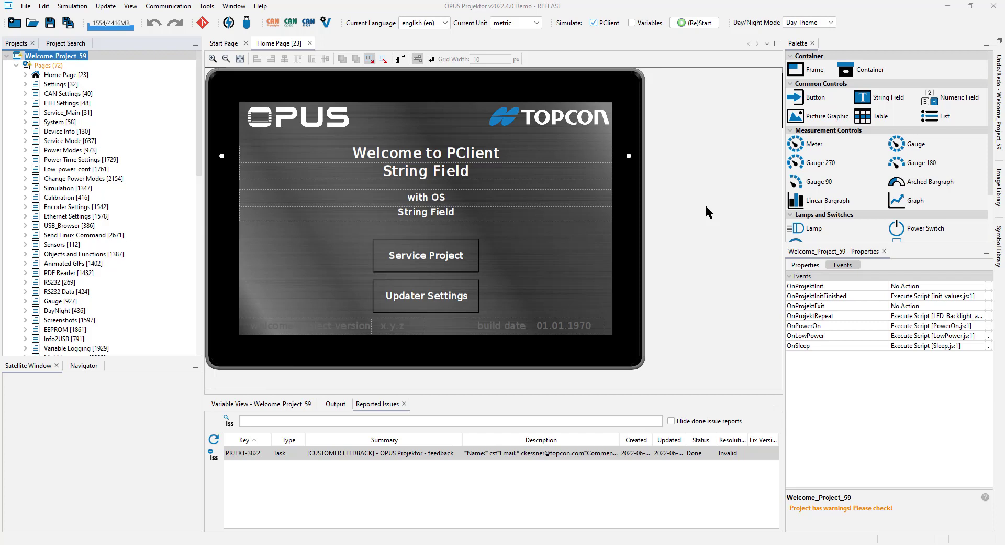
# - Open the Touch [941] page in the page designer from the Projects tree
pyautogui.scroll(-13, 141, 155)
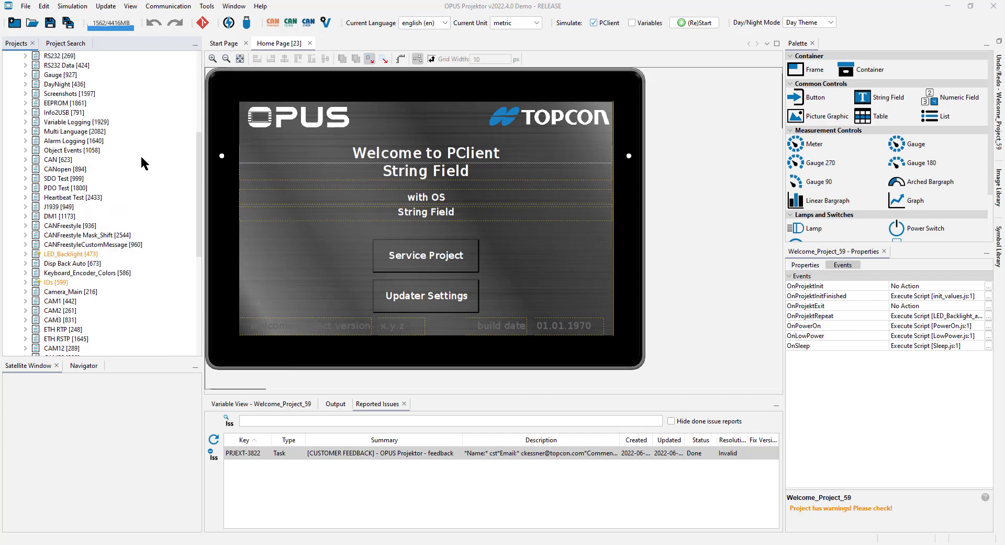
pyautogui.scroll(-3, 140, 155)
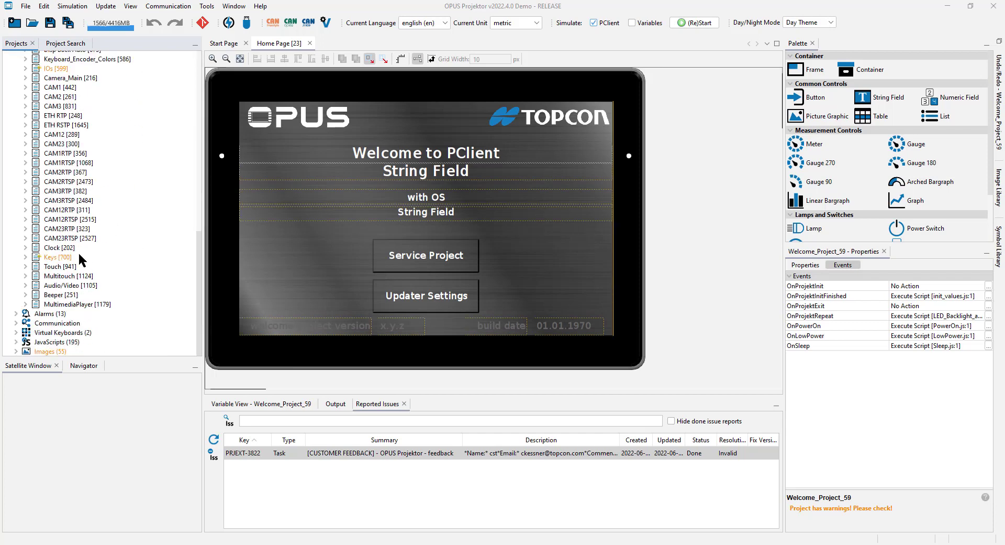
pyautogui.doubleClick(48, 266)
pyautogui.scroll(-3, 727, 251)
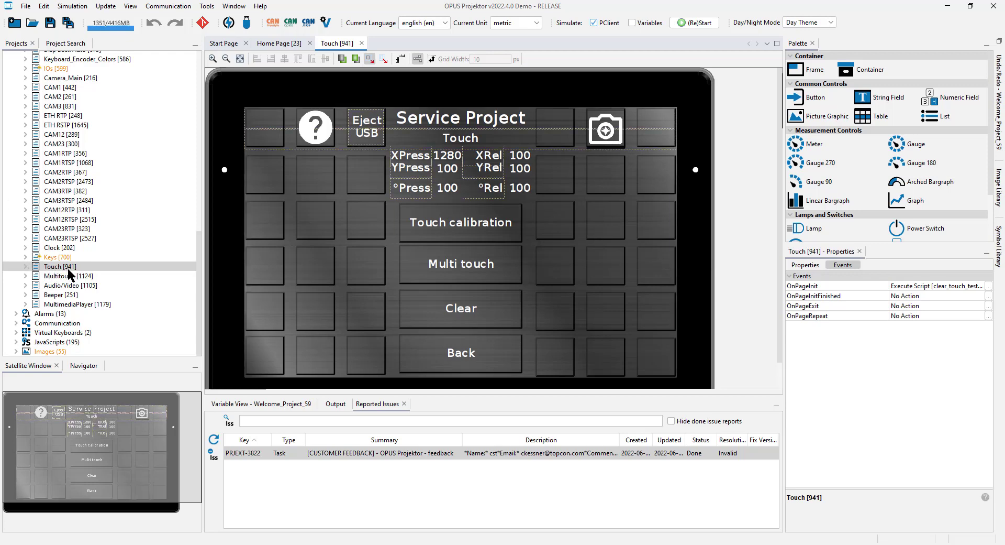
# - Inspect touch cell T15 and the Clear button's events
pyautogui.click(25, 266)
pyautogui.click(366, 219)
pyautogui.scroll(1, 81, 191)
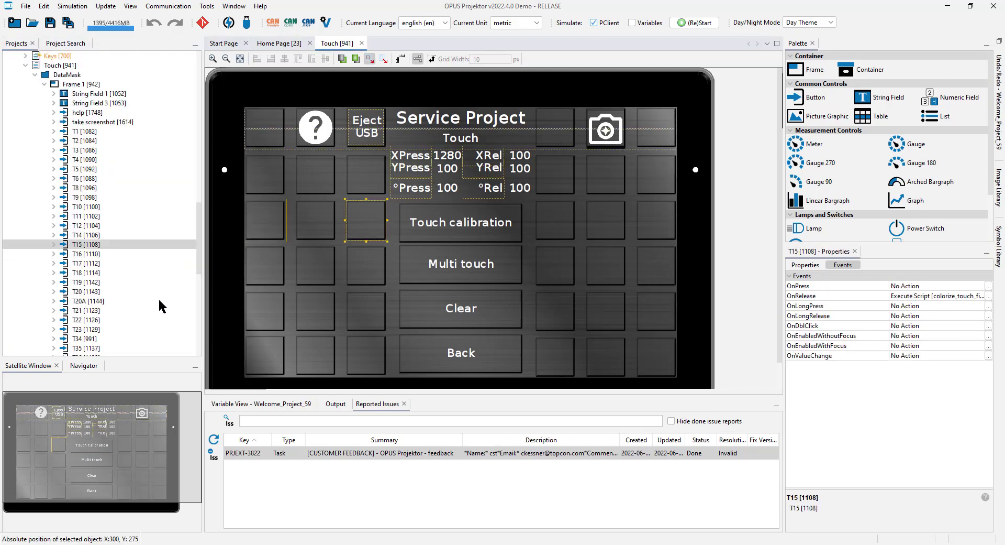
pyautogui.click(492, 310)
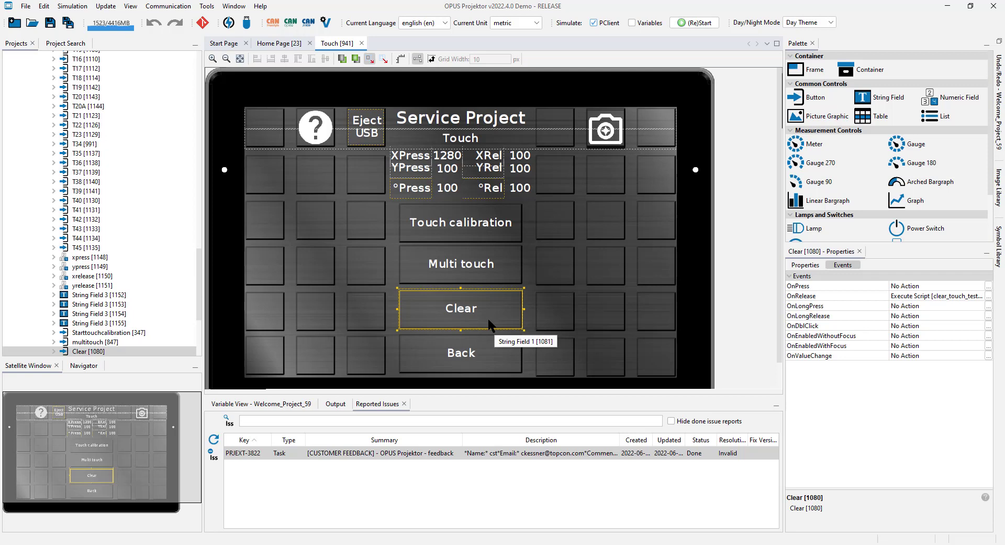
pyautogui.scroll(3, 168, 268)
pyautogui.scroll(4, 168, 268)
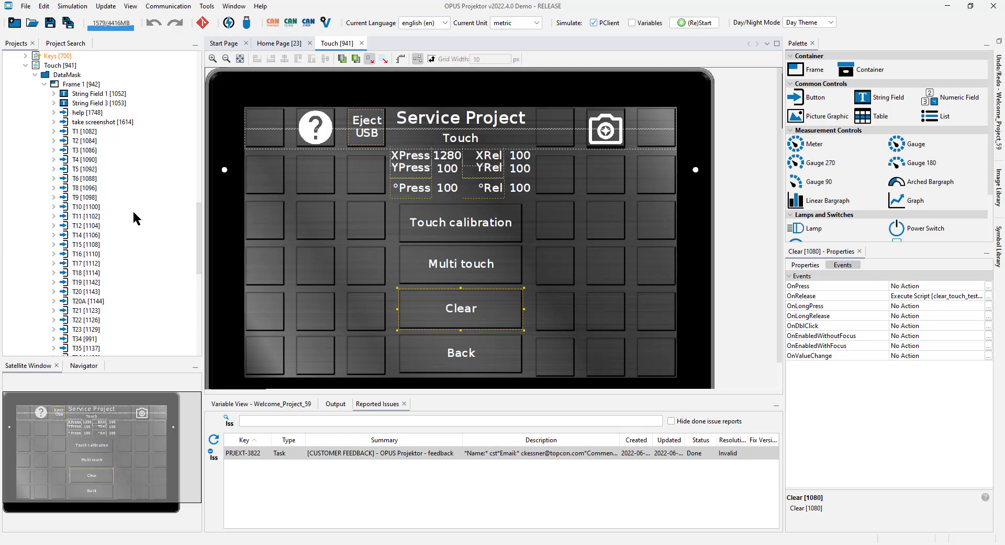
# - Copy the IDs of touch cells T1 through T45 as a JavaScript ID array
pyautogui.click(73, 132)
pyautogui.scroll(-5, 127, 184)
pyautogui.keyDown('shift'); pyautogui.click(78, 244); pyautogui.keyUp('shift')
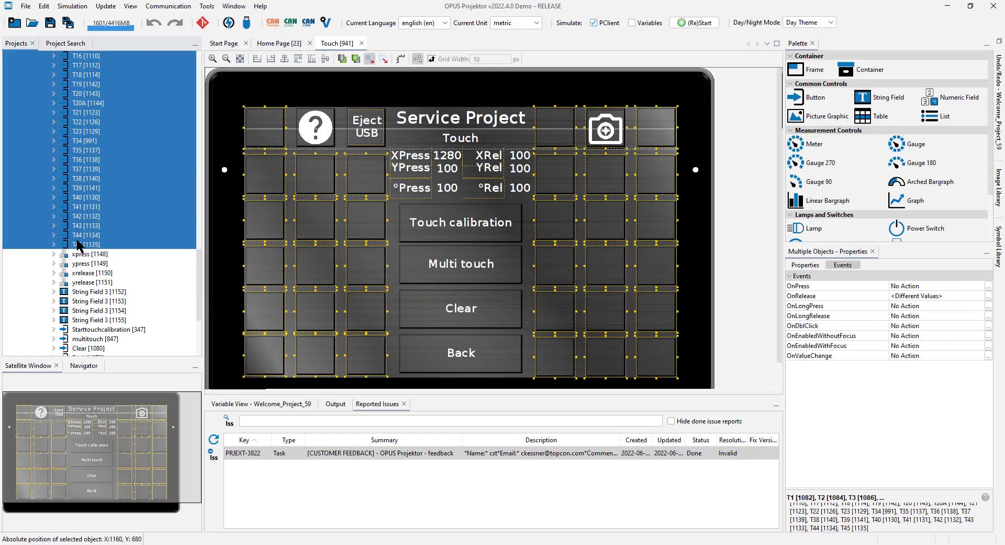
pyautogui.scroll(7, 128, 239)
pyautogui.rightClick(88, 194)
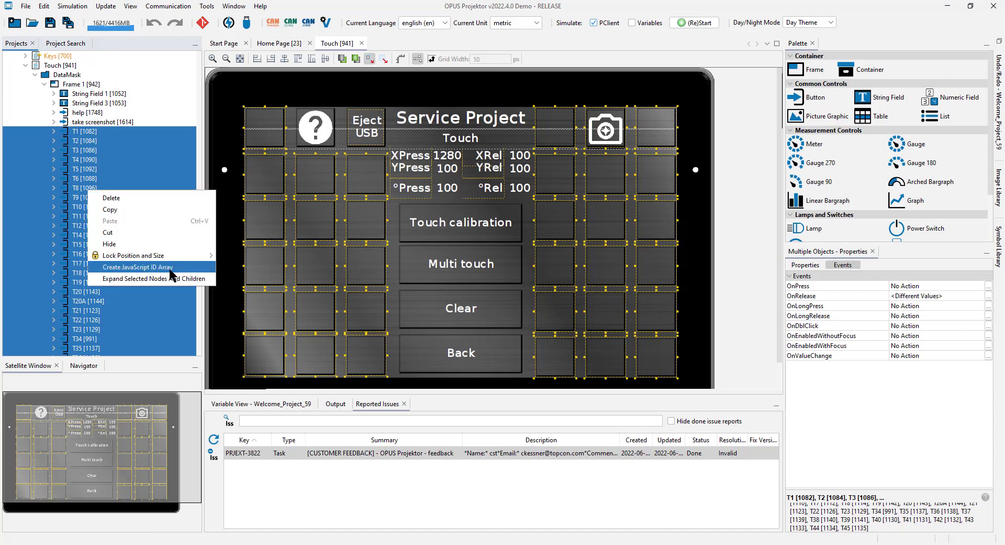
pyautogui.click(461, 308)
# - Open clear_touch_tests.js, the script assigned to the Clear button's OnRelease event
pyautogui.click(988, 296)
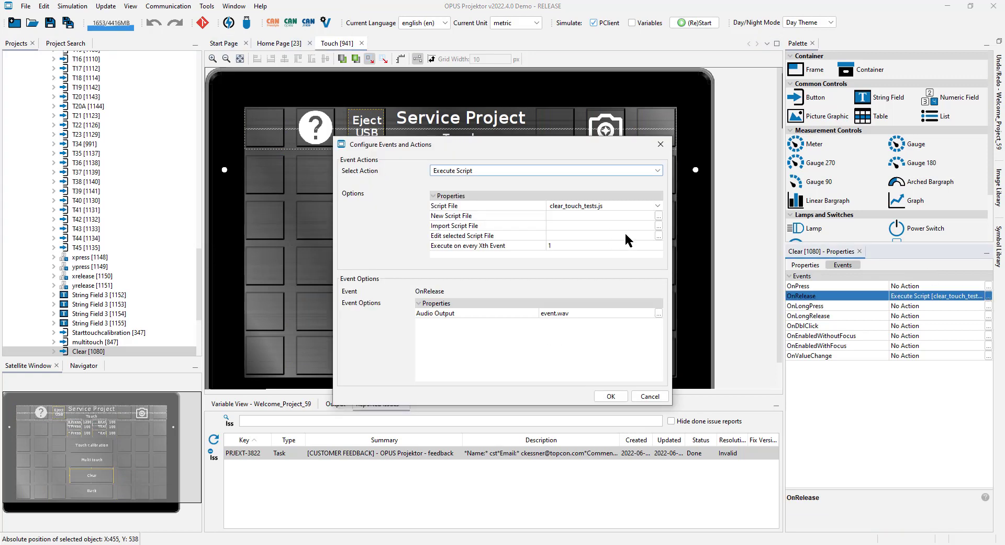
pyautogui.click(658, 235)
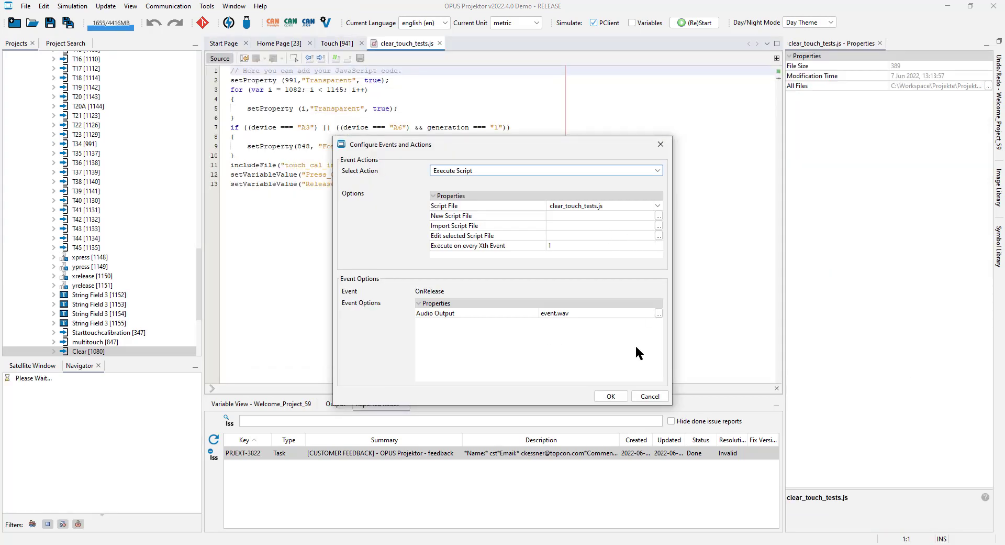
pyautogui.click(654, 393)
# - Paste the myArray of touch cell IDs as a new line 15 and review it
pyautogui.click(422, 184)
pyautogui.press('Return')
pyautogui.press('Return')
pyautogui.hotkey('ctrl', 'v')
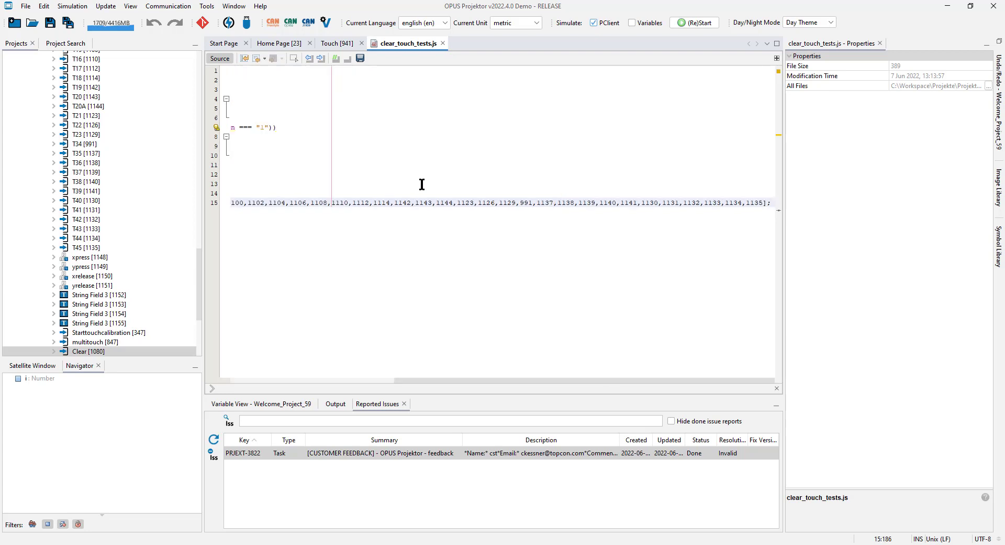
pyautogui.press('Home')
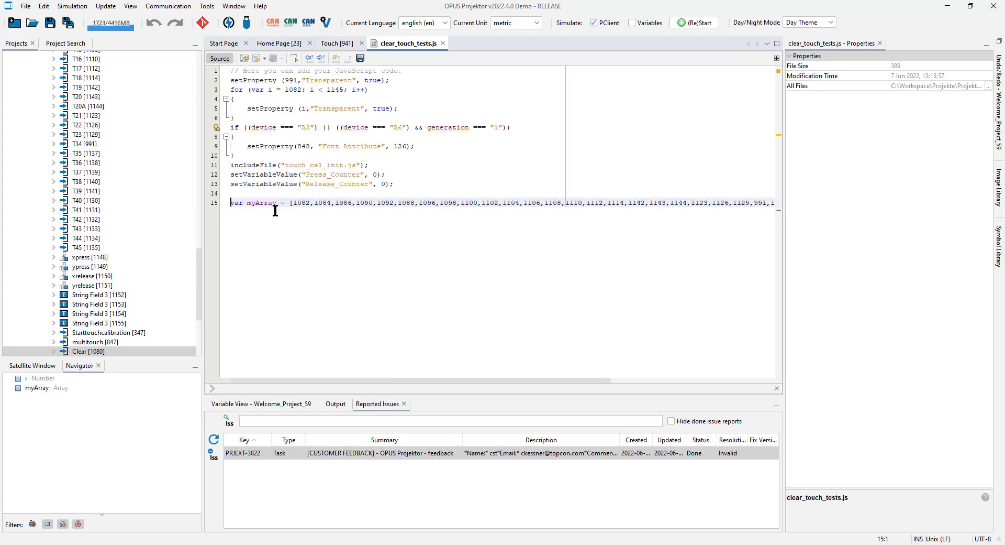
pyautogui.click(290, 202)
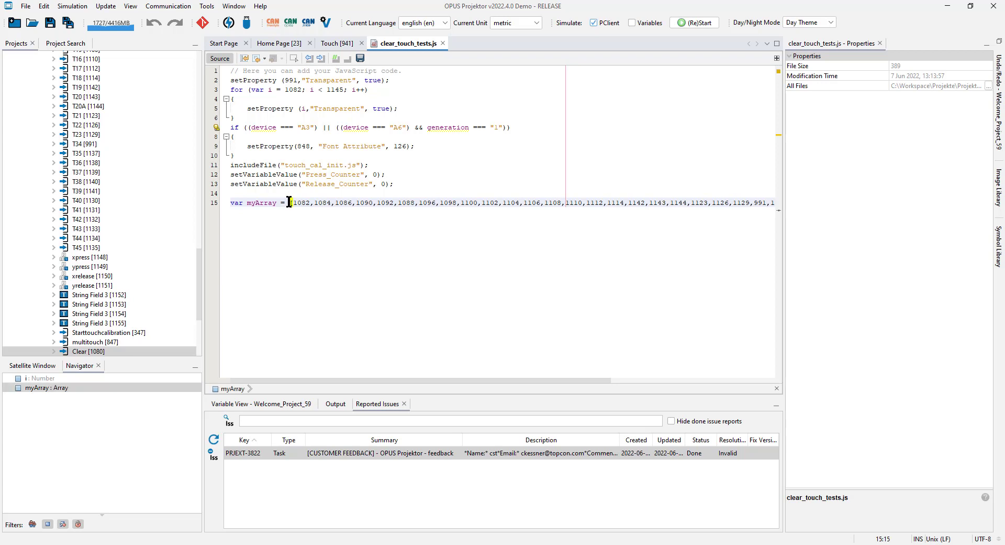
pyautogui.press('Right')
pyautogui.press('Right')
pyautogui.press('Right')
pyautogui.press('Right')
pyautogui.press('Right')
pyautogui.press('Right')
pyautogui.press('Right')
pyautogui.press('Right')
pyautogui.press('Right')
pyautogui.press('Right')
pyautogui.press('Right')
pyautogui.press('Right')
pyautogui.press('Right')
pyautogui.press('Right')
pyautogui.press('Right')
pyautogui.press('Right')
pyautogui.press('Right')
pyautogui.press('Right')
pyautogui.press('Right')
pyautogui.press('Right')
pyautogui.press('Right')
pyautogui.press('Right')
pyautogui.press('Right')
pyautogui.press('Right')
pyautogui.press('Right')
pyautogui.press('Right')
pyautogui.press('Right')
pyautogui.press('Right')
pyautogui.press('Right')
pyautogui.press('Right')
pyautogui.press('Right')
pyautogui.press('Right')
pyautogui.press('Right')
pyautogui.press('Right')
pyautogui.press('Right')
pyautogui.press('Right')
pyautogui.press('Right')
pyautogui.press('Right')
pyautogui.press('Right')
pyautogui.press('Right')
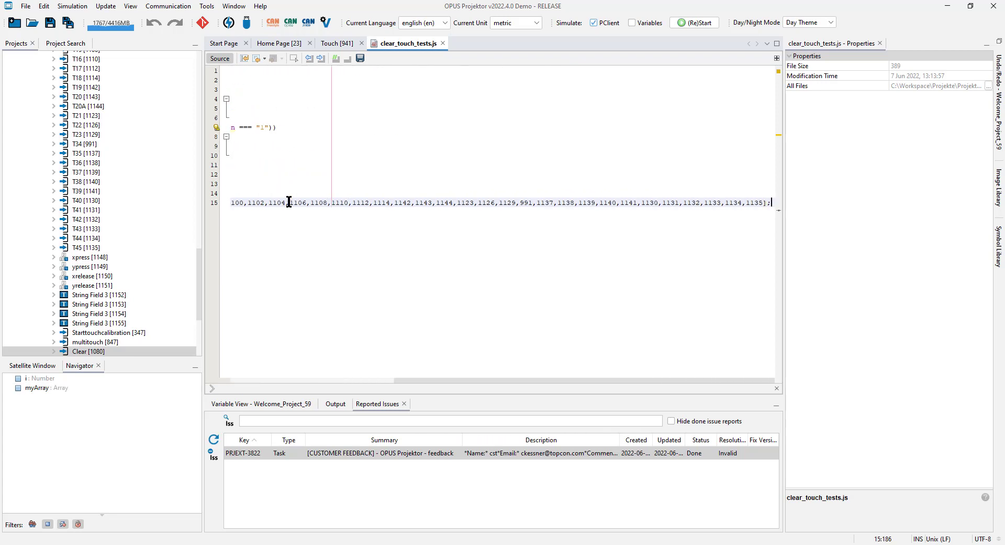
pyautogui.press('Home')
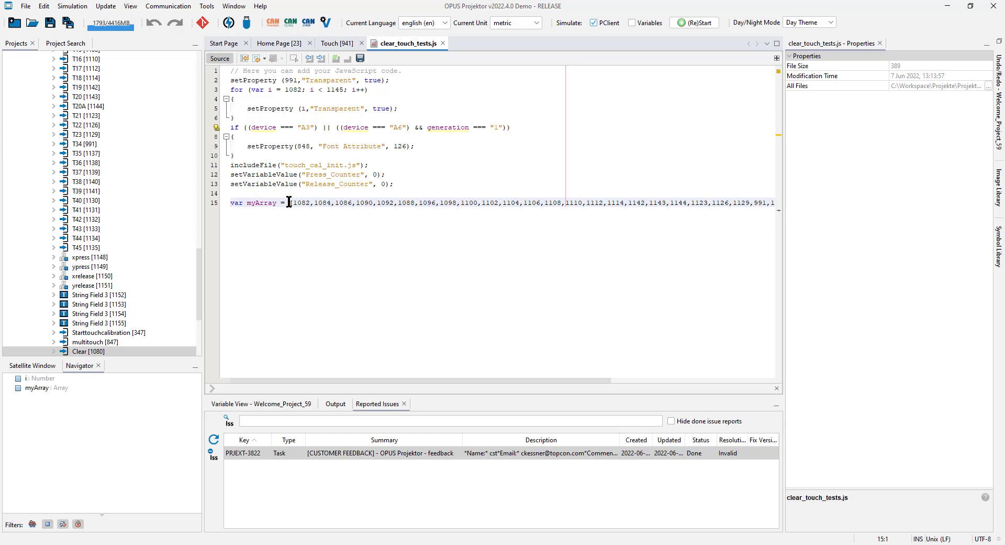
pyautogui.hotkey('ctrl', 'Tab')
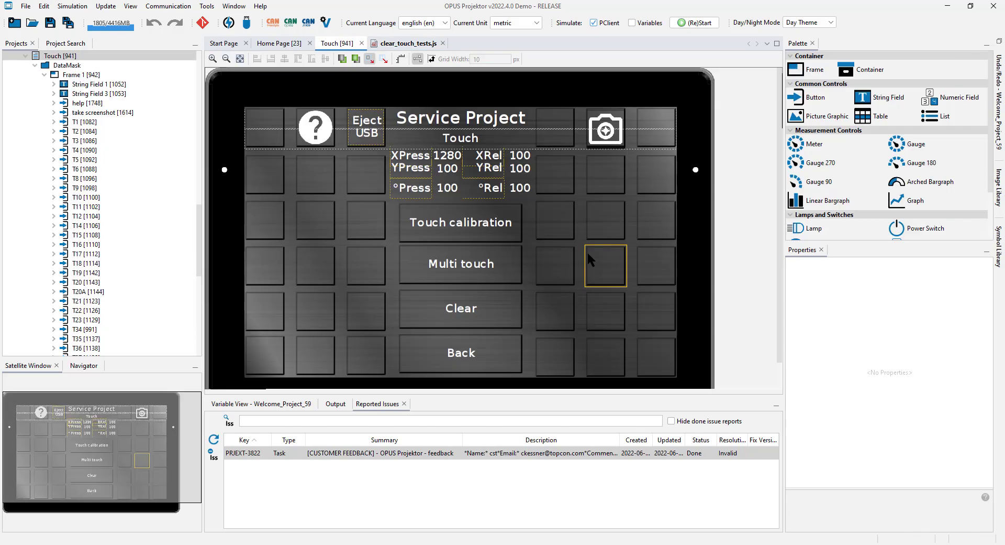
pyautogui.click(586, 250)
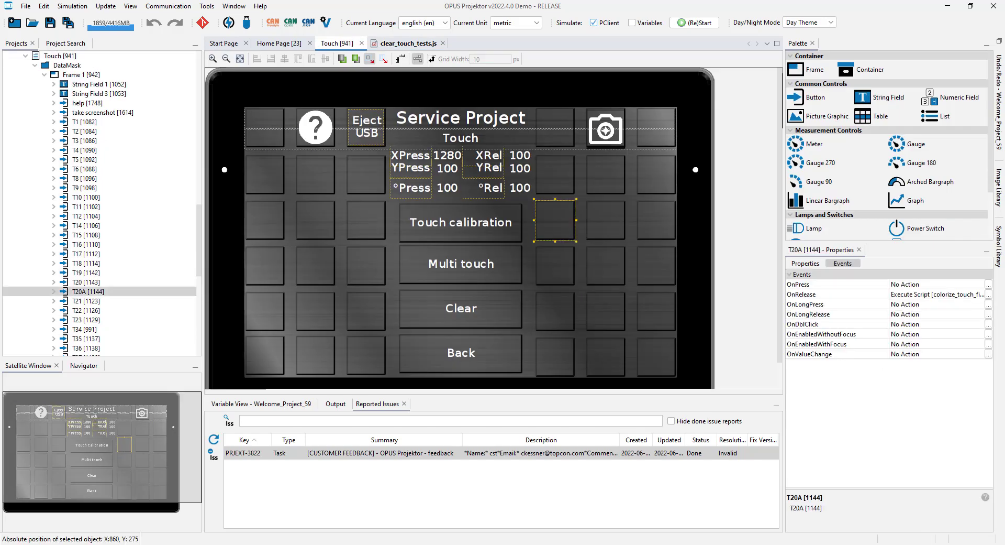
pyautogui.scroll(3, 740, 237)
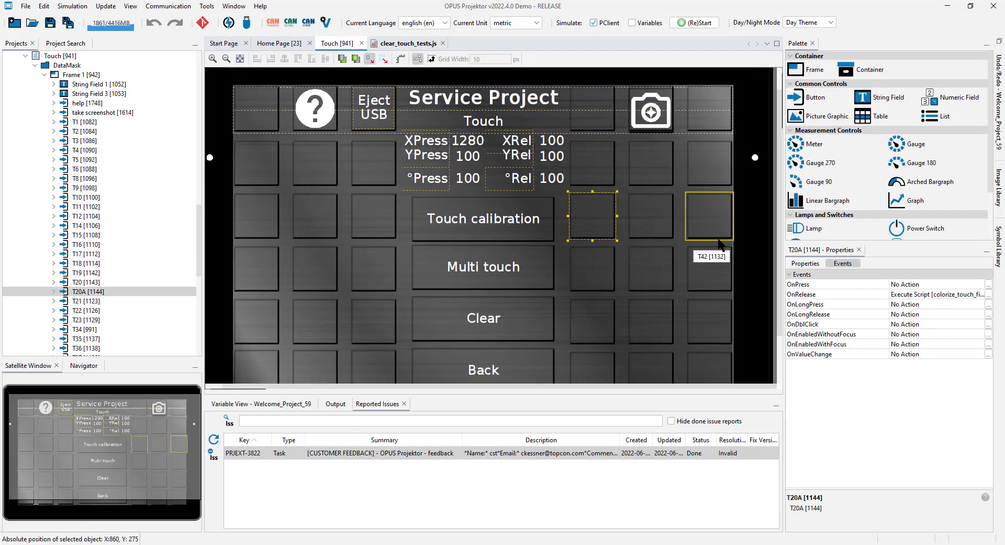
pyautogui.scroll(1, 740, 237)
pyautogui.click(532, 205)
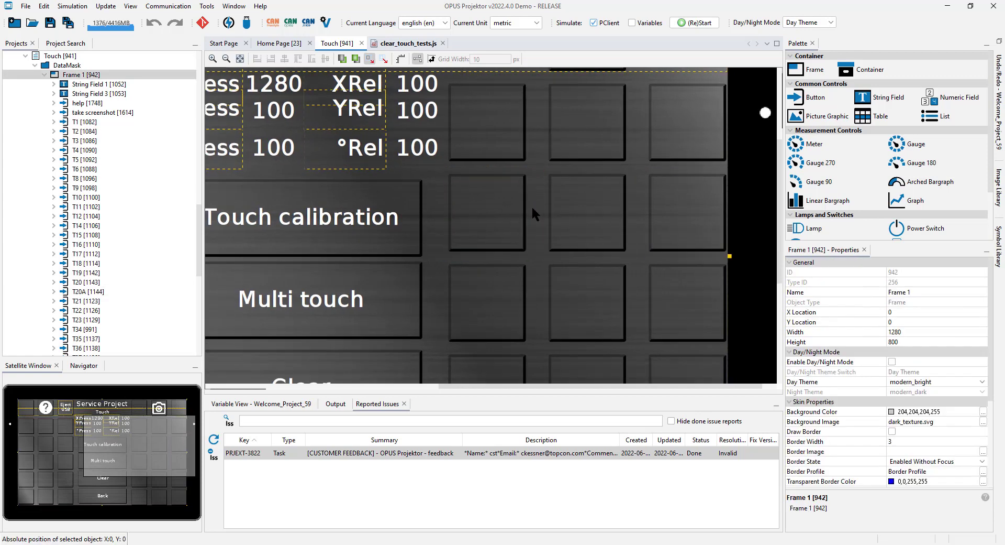
pyautogui.scroll(1, 512, 228)
pyautogui.click(515, 236)
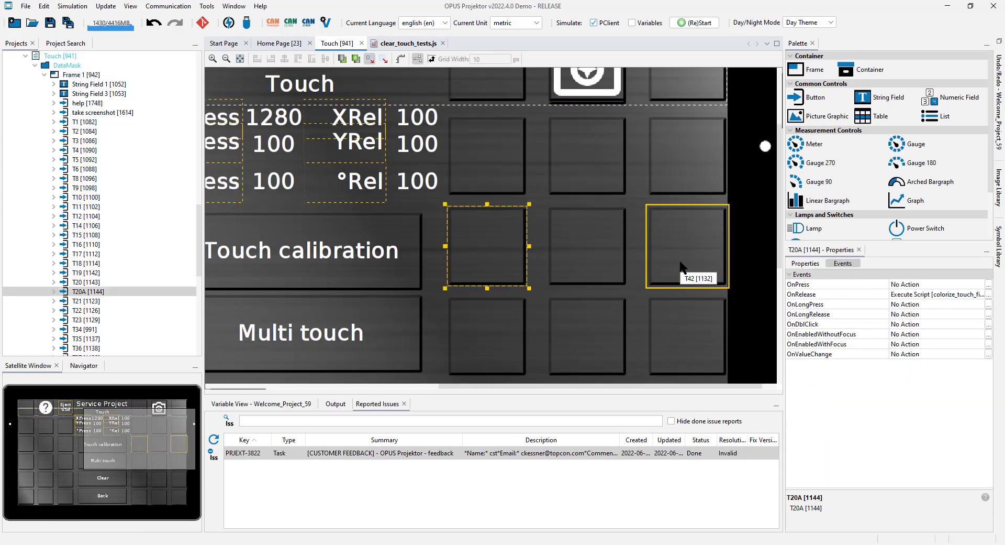
pyautogui.click(807, 263)
pyautogui.press('Right')
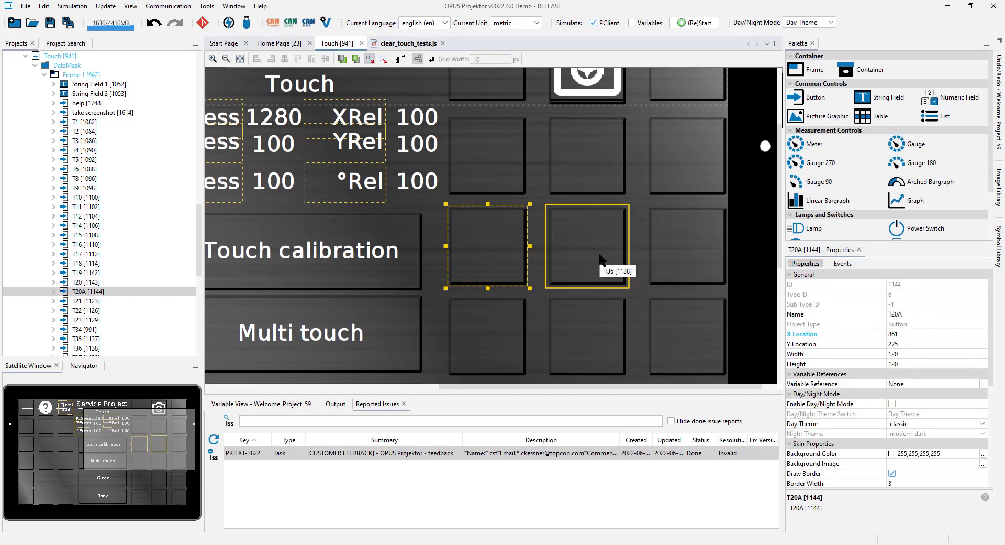
pyautogui.press('Left')
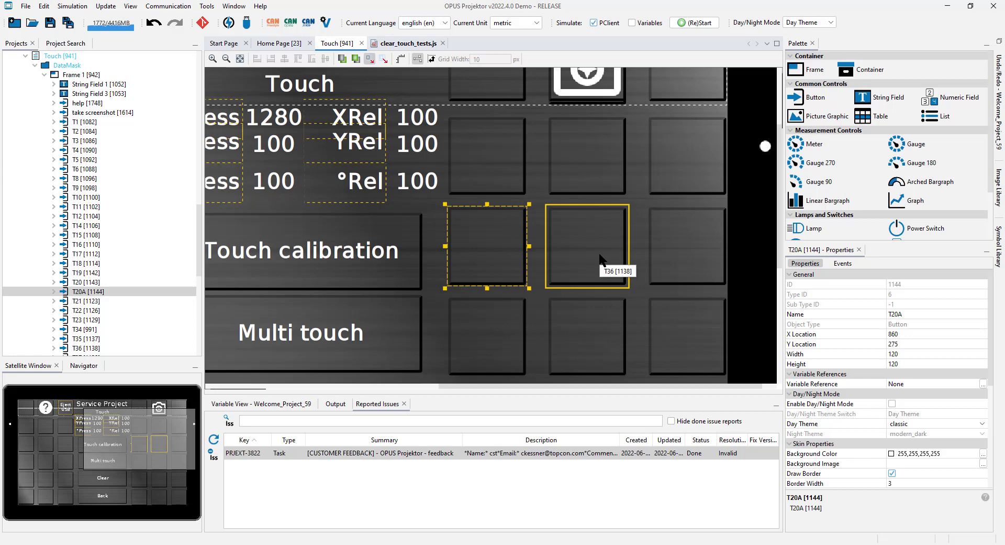
pyautogui.press('Left')
pyautogui.press('Left')
pyautogui.press('Left')
pyautogui.press('Left')
pyautogui.press('Left')
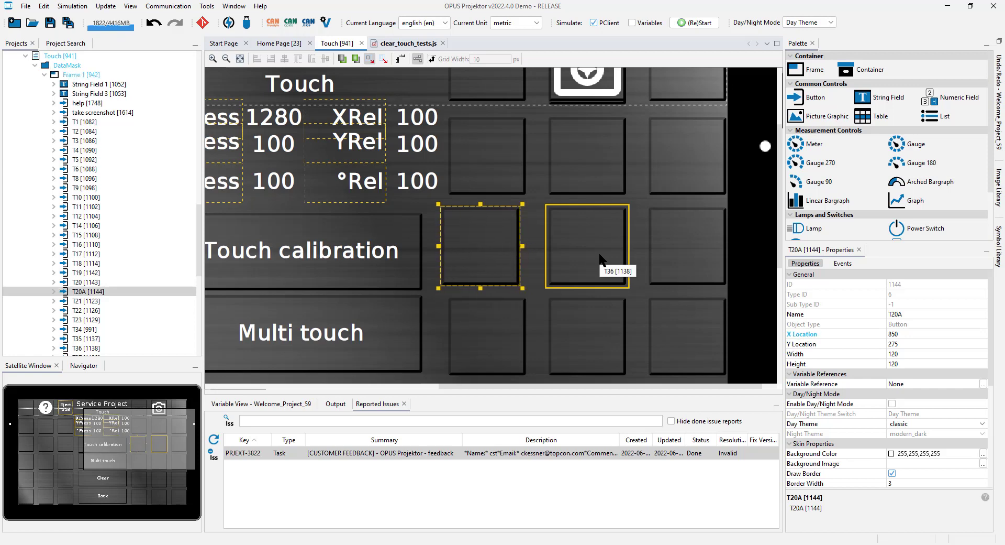
pyautogui.press('Right')
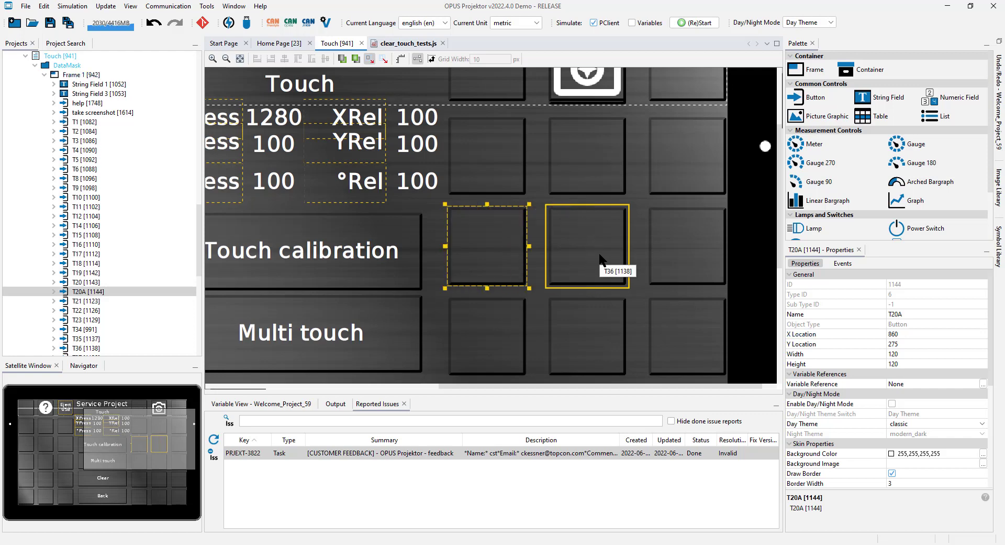
# - Select the Touch calibration, Multi touch, Clear and Back buttons and check Touch calibration's X Location
pyautogui.scroll(-3, 602, 259)
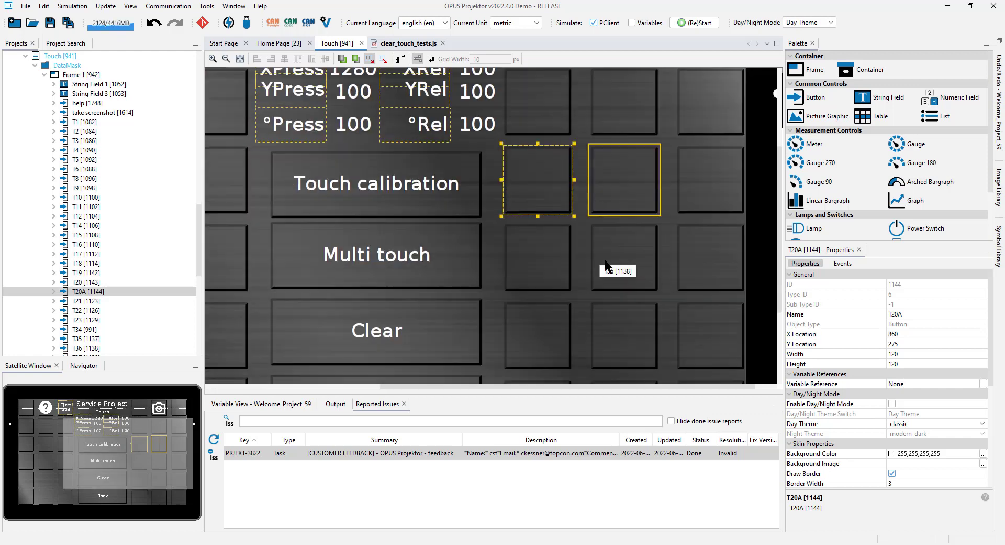
pyautogui.scroll(-3, 566, 272)
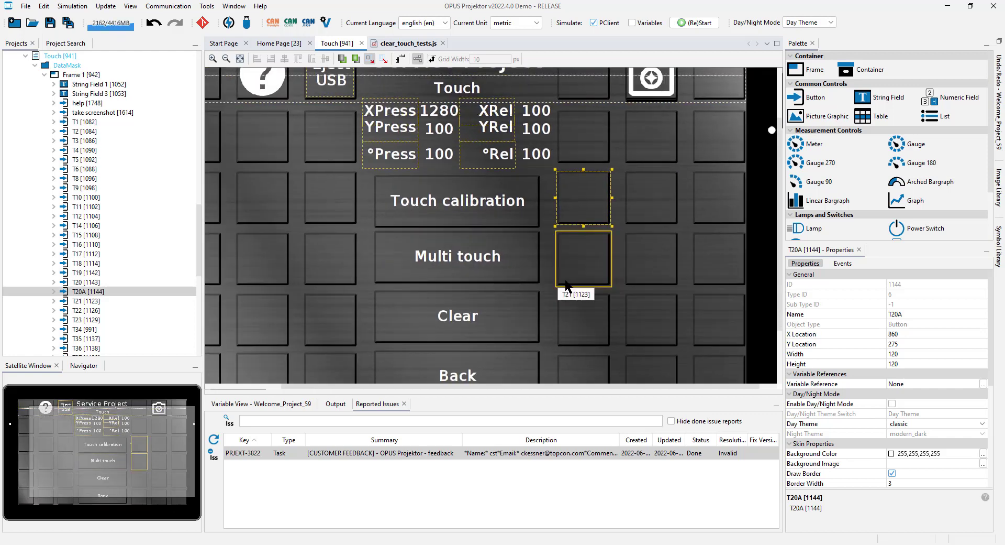
pyautogui.scroll(-3, 565, 286)
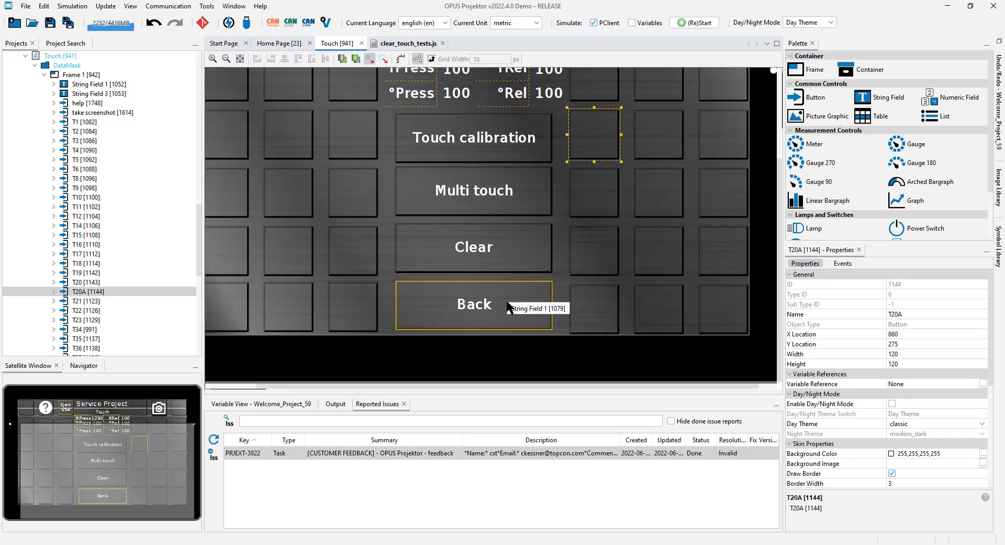
pyautogui.click(506, 146)
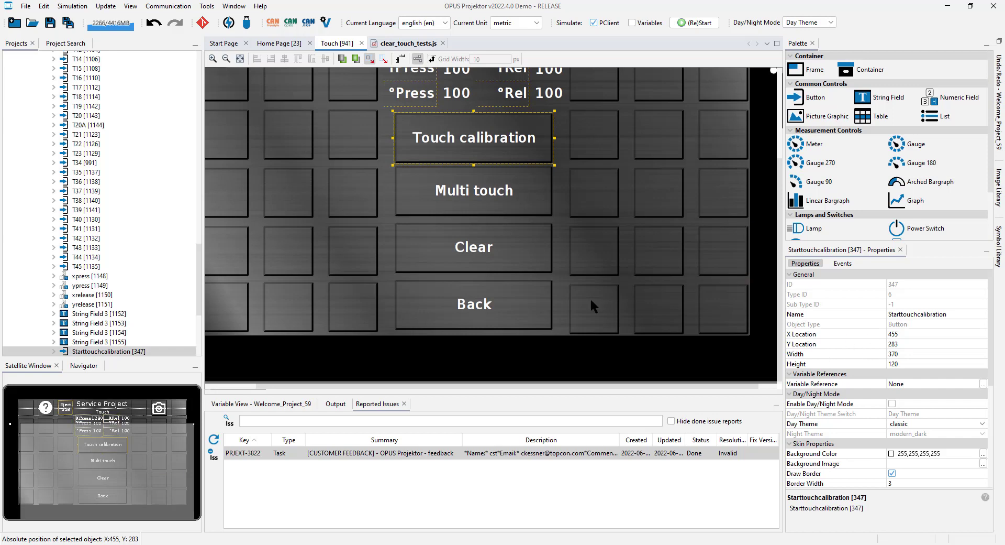
pyautogui.click(487, 194)
pyautogui.click(488, 257)
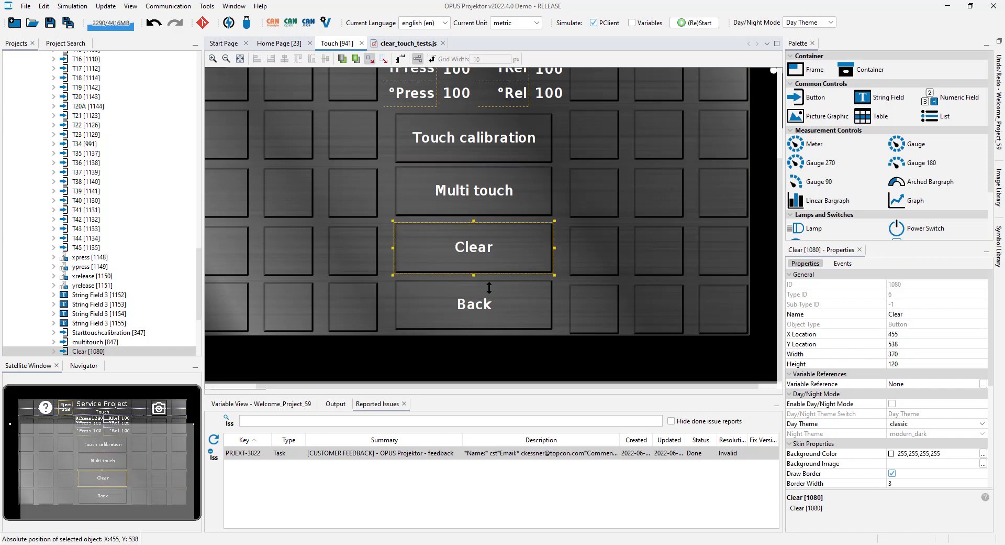
pyautogui.click(487, 296)
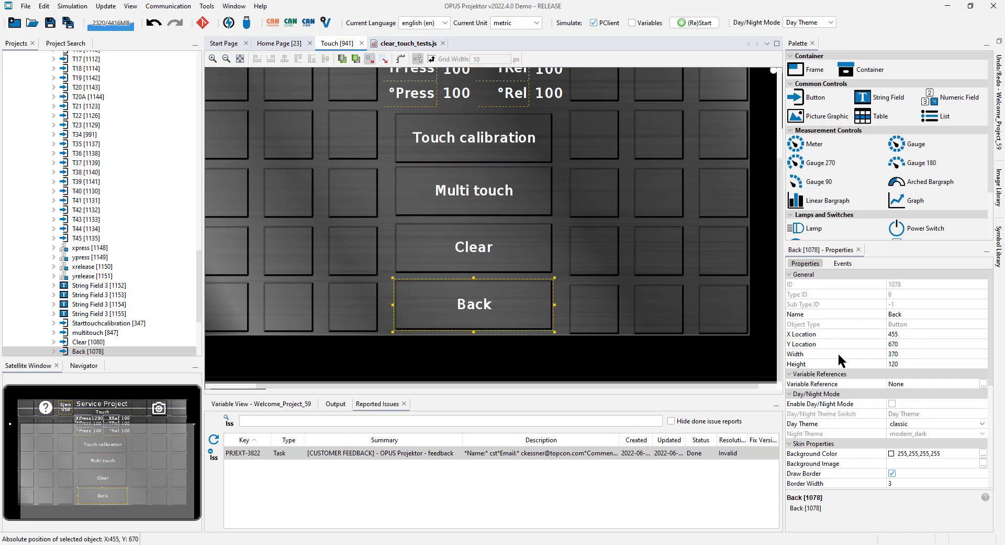
pyautogui.click(492, 238)
pyautogui.click(488, 196)
pyautogui.click(488, 148)
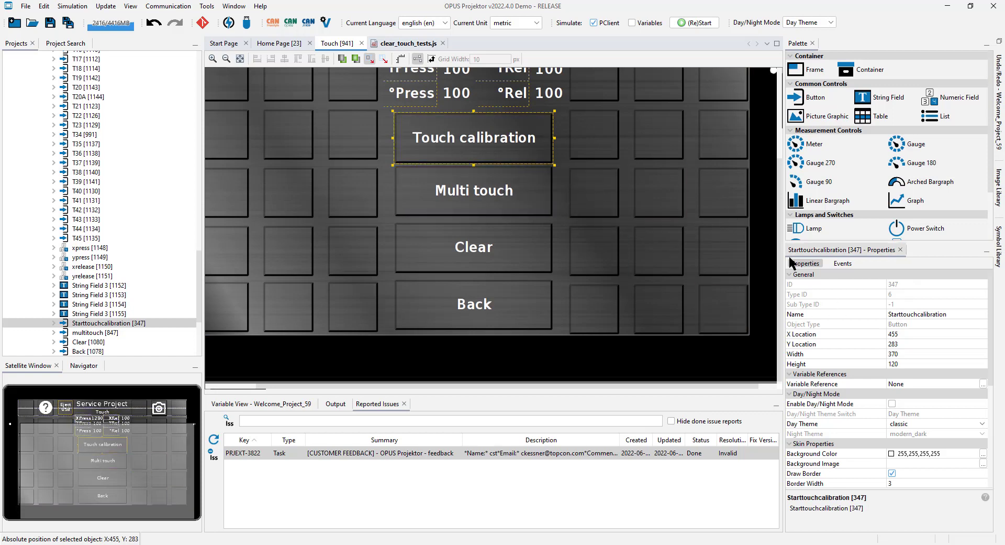
pyautogui.click(910, 334)
pyautogui.click(526, 199)
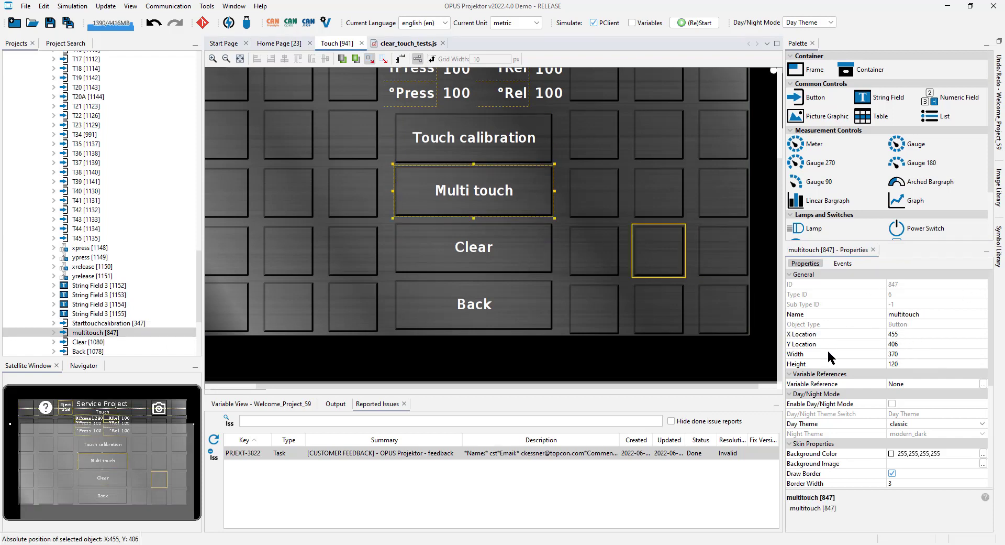
# - Multi-select the four buttons and centre them with Align Middle at X 455
pyautogui.scroll(1, 546, 274)
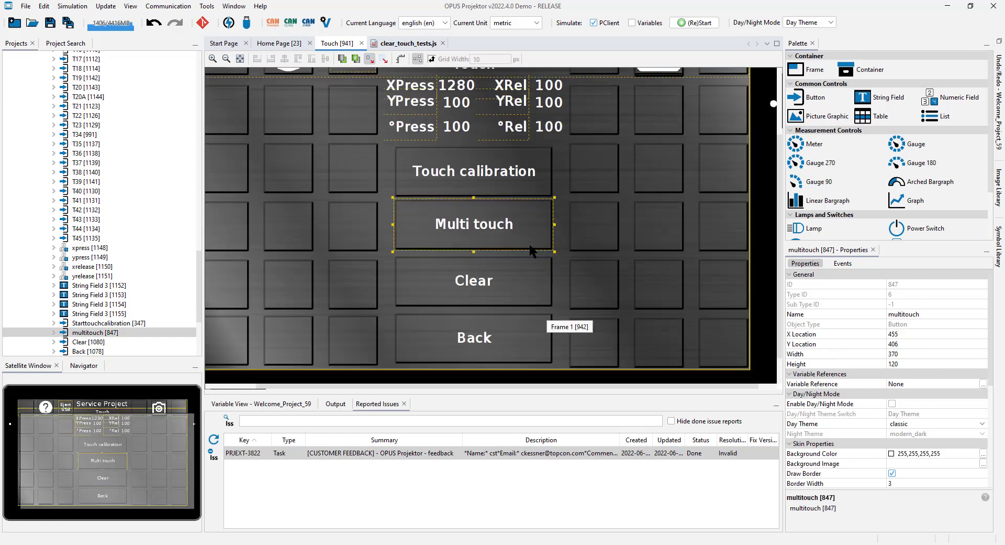
pyautogui.click(455, 171)
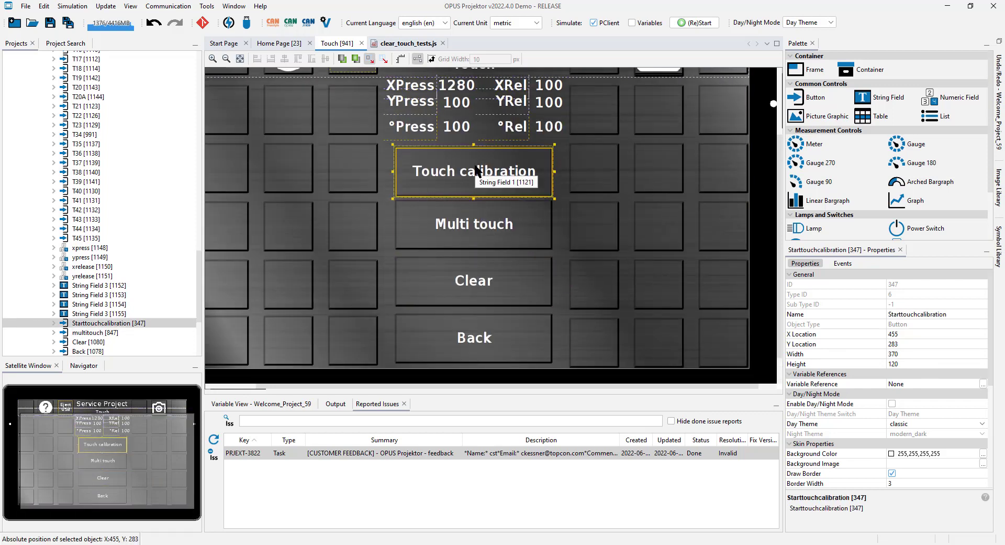
pyautogui.scroll(-1, 476, 170)
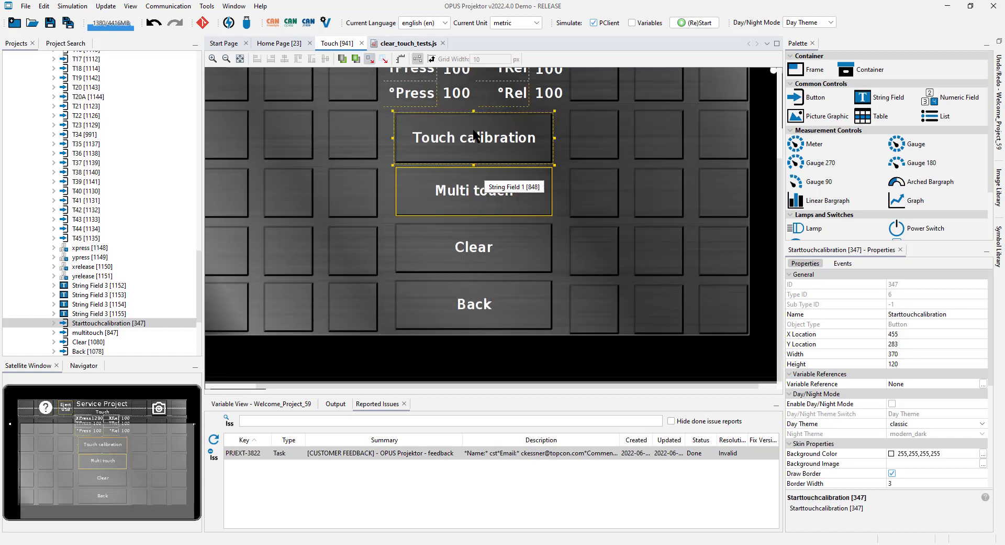
pyautogui.keyDown('shift'); pyautogui.click(473, 191); pyautogui.keyUp('shift')
pyautogui.keyDown('shift'); pyautogui.click(474, 252); pyautogui.keyUp('shift')
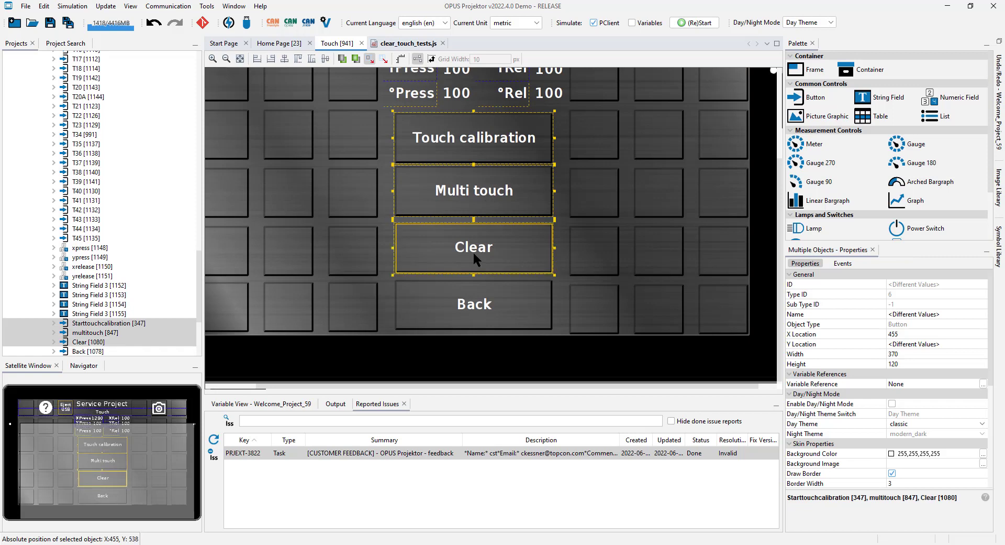
pyautogui.keyDown('shift'); pyautogui.click(477, 303); pyautogui.keyUp('shift')
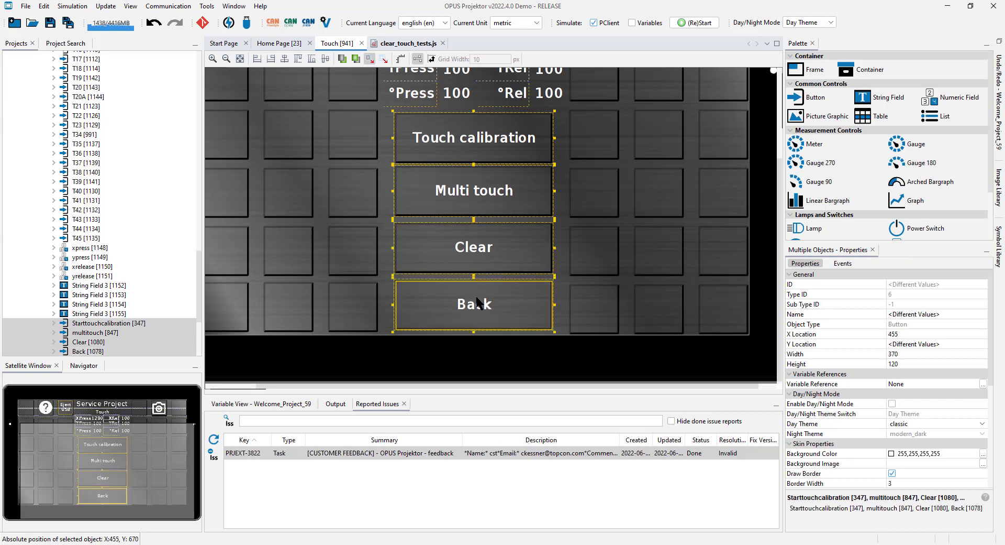
pyautogui.click(286, 62)
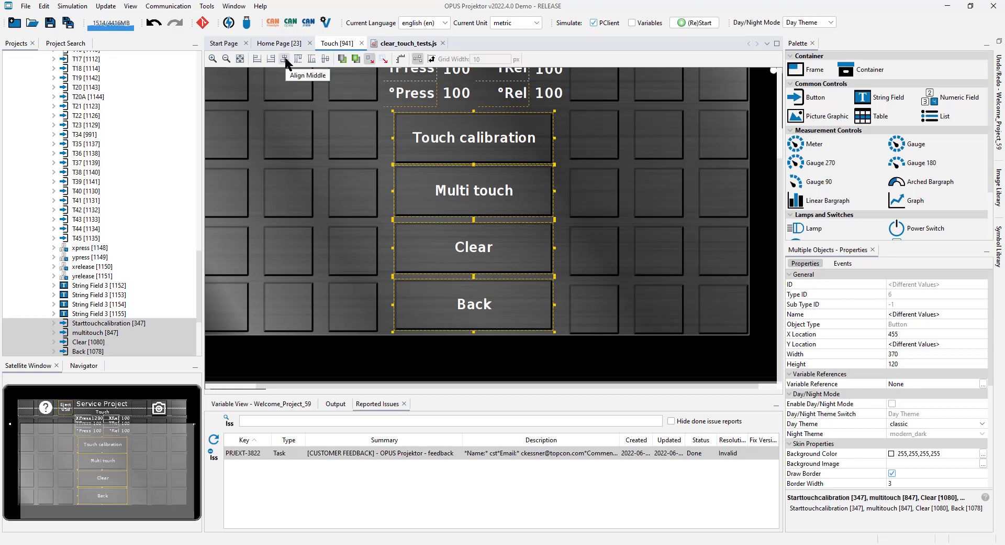
# - Shift Multi touch left, Clear right and Back left out of the column
pyautogui.moveTo(521, 181); pyautogui.dragTo(505, 181)
pyautogui.moveTo(466, 246); pyautogui.dragTo(491, 249)
pyautogui.moveTo(491, 300); pyautogui.dragTo(396, 301)
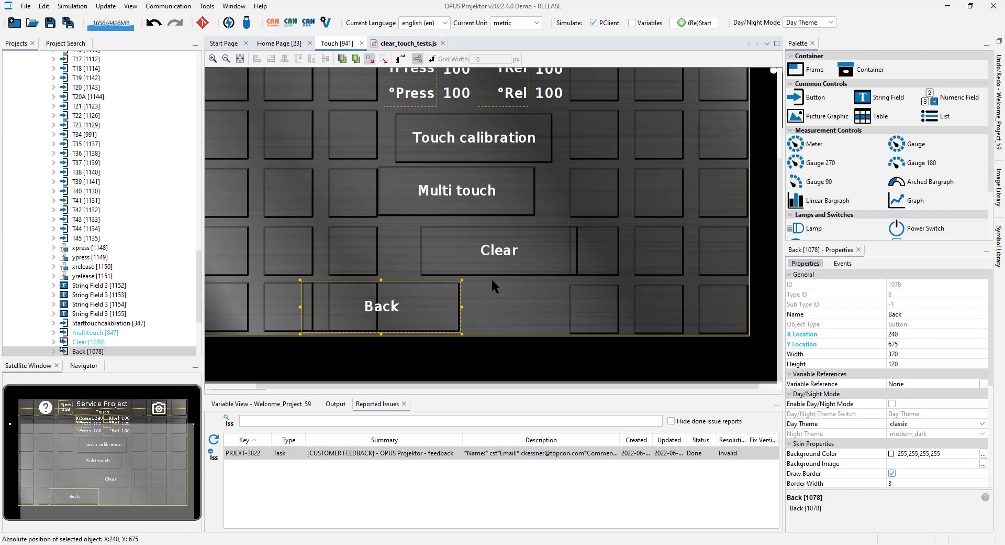
# - Recentre all four buttons in one column with Align Middle
pyautogui.click(500, 125)
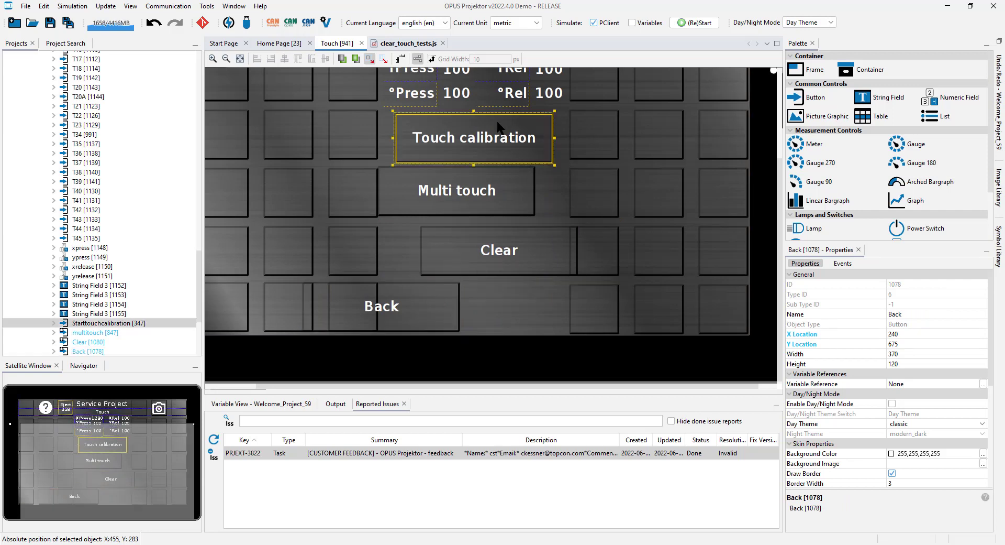
pyautogui.keyDown('ctrl'); pyautogui.click(484, 189); pyautogui.keyUp('ctrl')
pyautogui.keyDown('ctrl'); pyautogui.click(455, 246); pyautogui.keyUp('ctrl')
pyautogui.keyDown('ctrl'); pyautogui.click(431, 309); pyautogui.keyUp('ctrl')
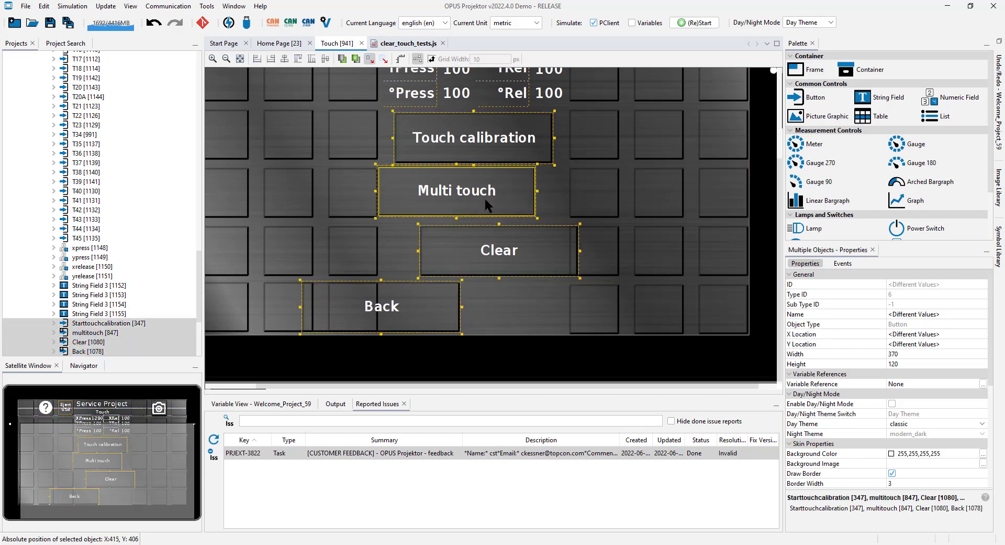
pyautogui.click(284, 59)
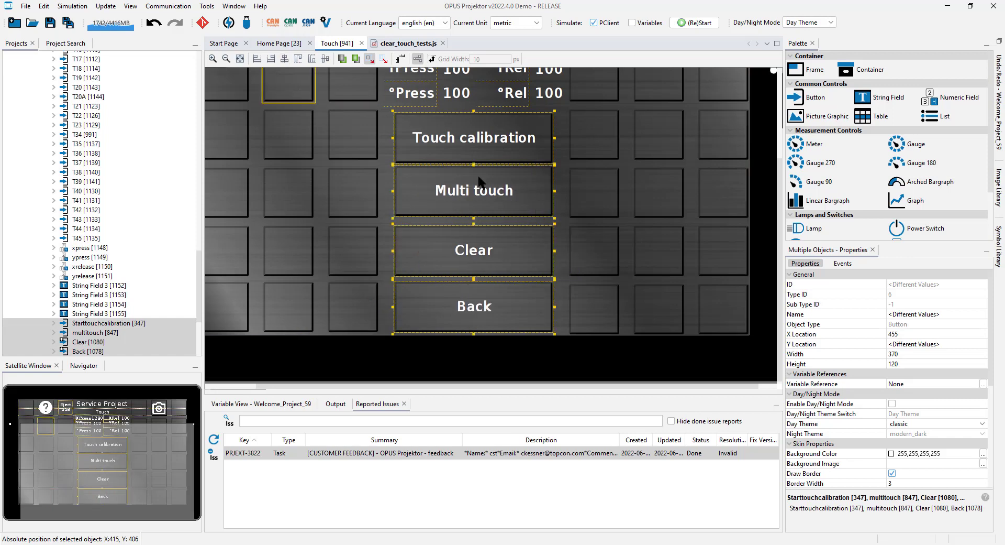
pyautogui.click(561, 227)
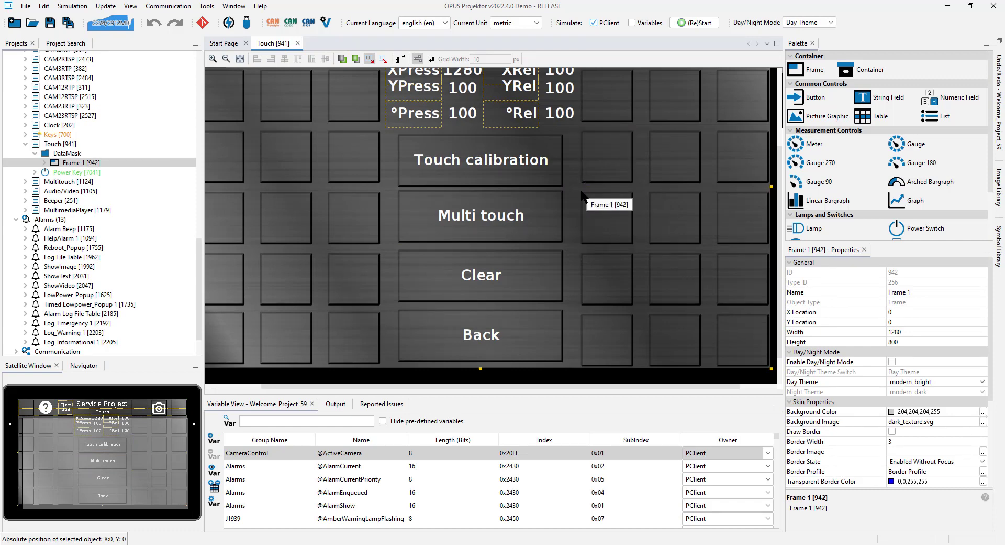
# - Nudge T36 up and T42 down so they fall out of line with T20A
pyautogui.keyDown('ctrl'); pyautogui.click(605, 168); pyautogui.keyUp('ctrl')
pyautogui.keyDown('ctrl'); pyautogui.click(695, 177); pyautogui.keyUp('ctrl')
pyautogui.keyDown('ctrl'); pyautogui.click(740, 178); pyautogui.keyUp('ctrl')
pyautogui.click(674, 165)
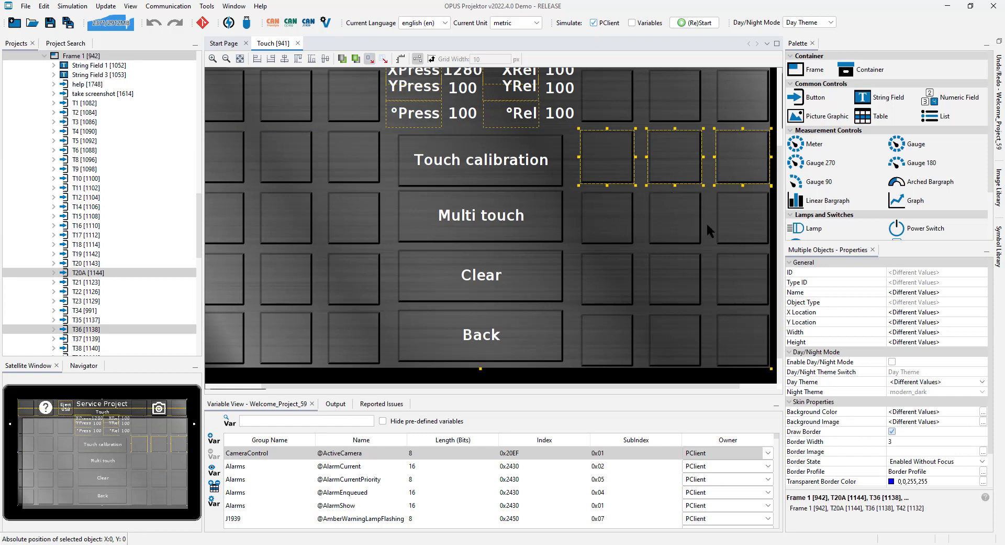
pyautogui.click(680, 167)
pyautogui.press('Up')
pyautogui.click(734, 171)
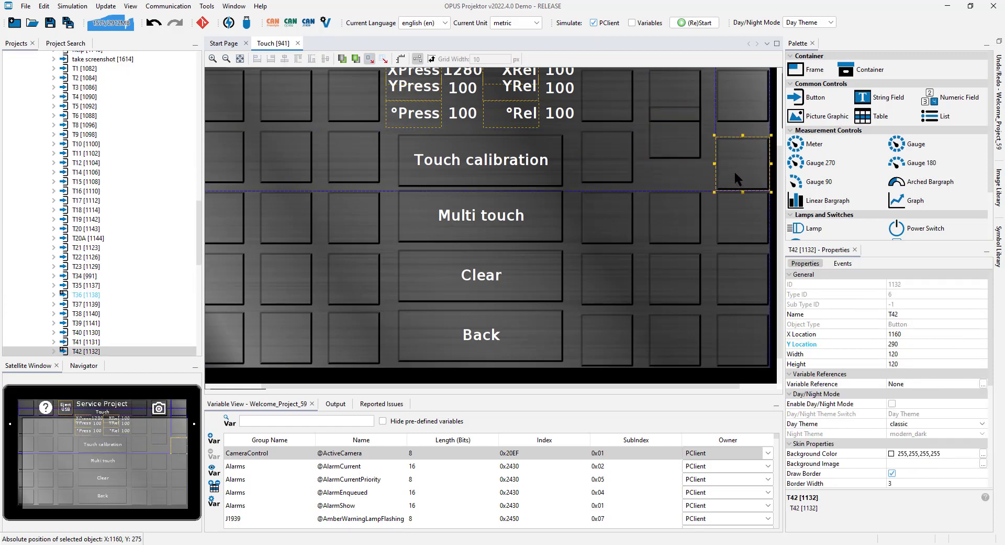
pyautogui.press('Down')
# - Top-align T20A, T36 and T42 at Y Location 275
pyautogui.click(617, 165)
pyautogui.keyDown('ctrl'); pyautogui.click(676, 135); pyautogui.keyUp('ctrl')
pyautogui.keyDown('ctrl'); pyautogui.click(718, 172); pyautogui.keyUp('ctrl')
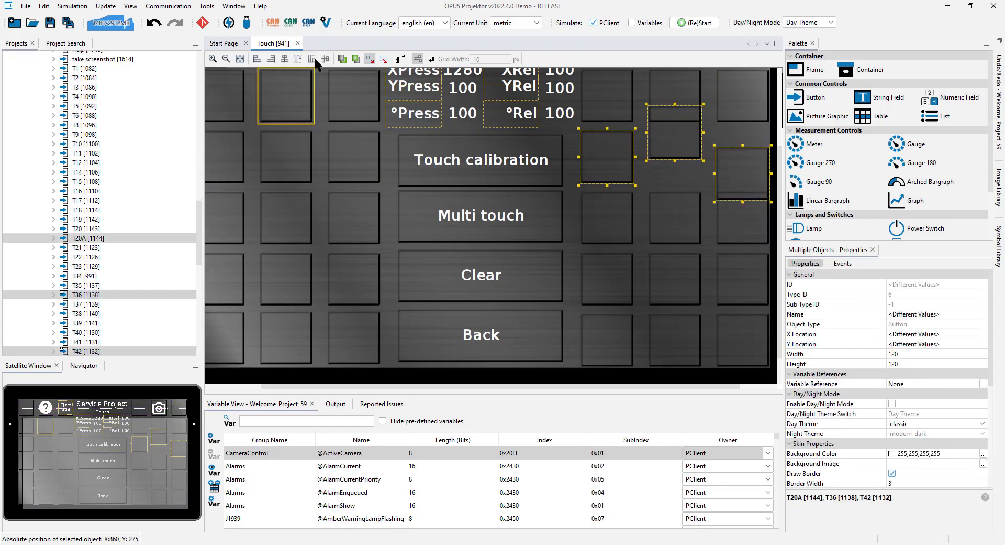
pyautogui.click(325, 59)
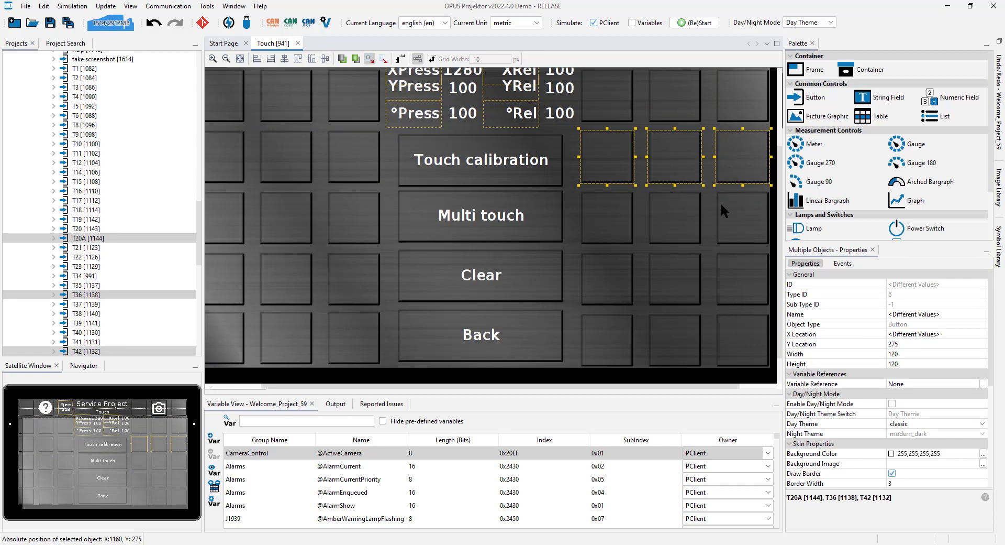
pyautogui.click(711, 237)
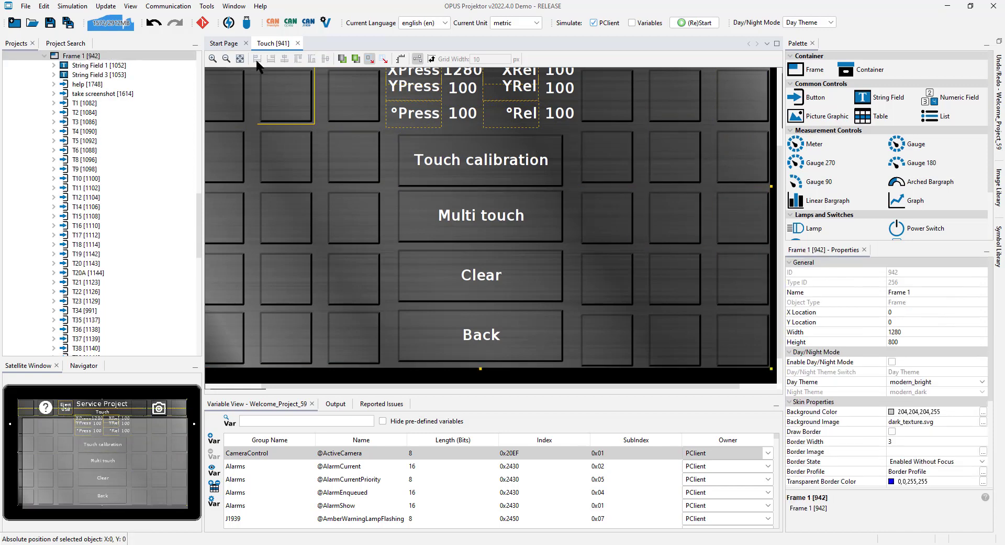
# - Widen Multi touch to the right and narrow Clear from its left edge
pyautogui.click(524, 220)
pyautogui.moveTo(568, 215); pyautogui.dragTo(604, 215)
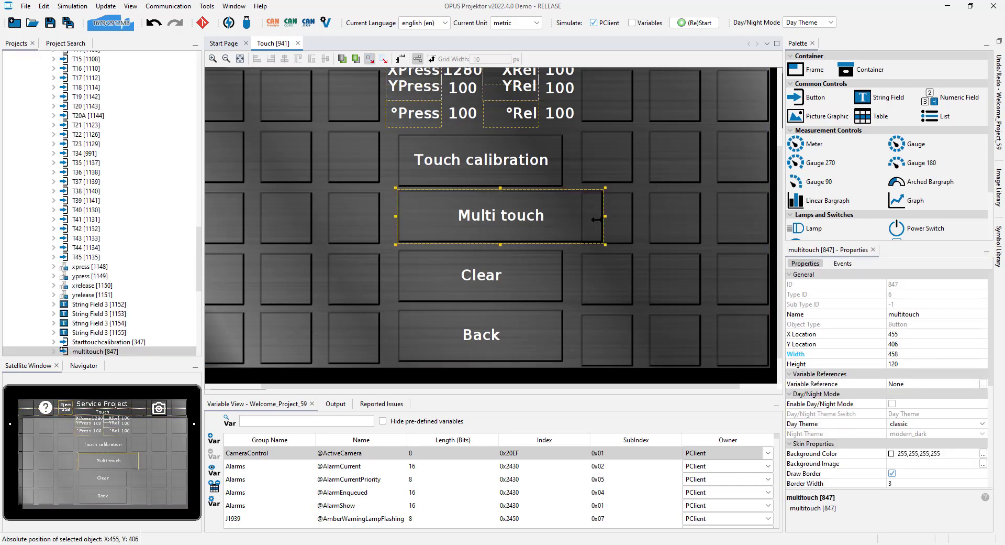
pyautogui.click(470, 280)
pyautogui.moveTo(396, 276); pyautogui.dragTo(439, 276)
# - Select all four buttons and, after trying left and right alignment, centre them on one axis
pyautogui.click(438, 324)
pyautogui.click(454, 165)
pyautogui.keyDown('ctrl'); pyautogui.click(463, 215); pyautogui.keyUp('ctrl')
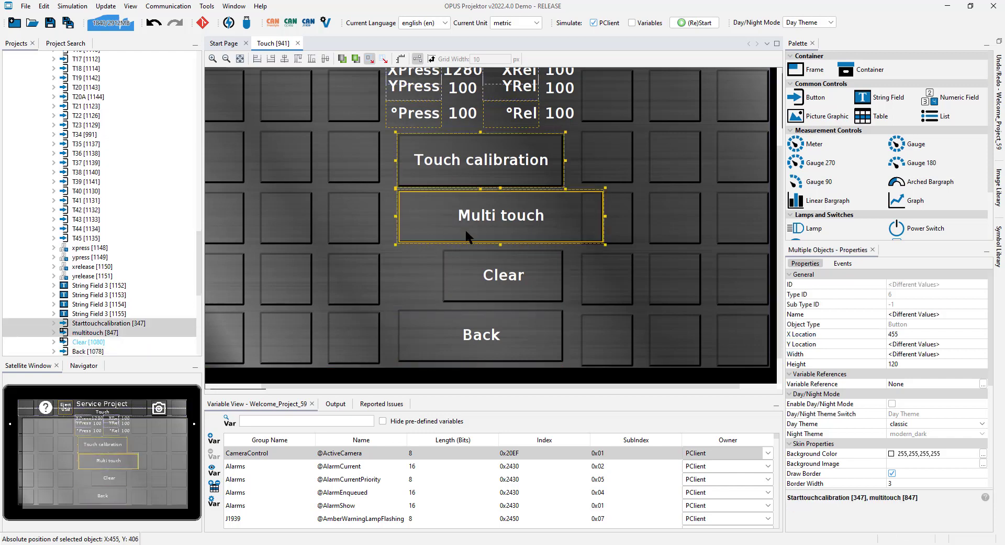
pyautogui.keyDown('ctrl'); pyautogui.click(463, 275); pyautogui.keyUp('ctrl')
pyautogui.keyDown('ctrl'); pyautogui.click(471, 332); pyautogui.keyUp('ctrl')
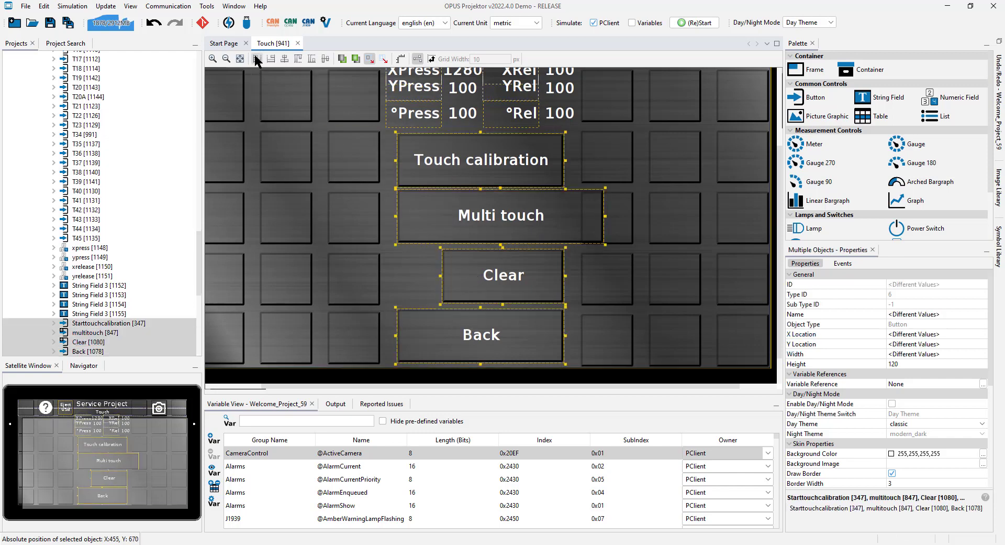
pyautogui.click(271, 59)
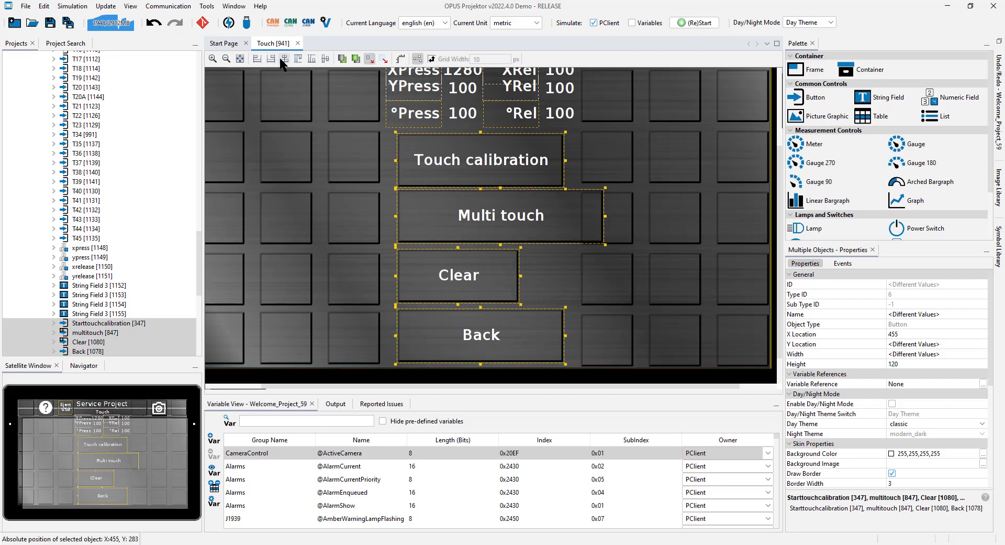
pyautogui.click(284, 59)
pyautogui.click(273, 61)
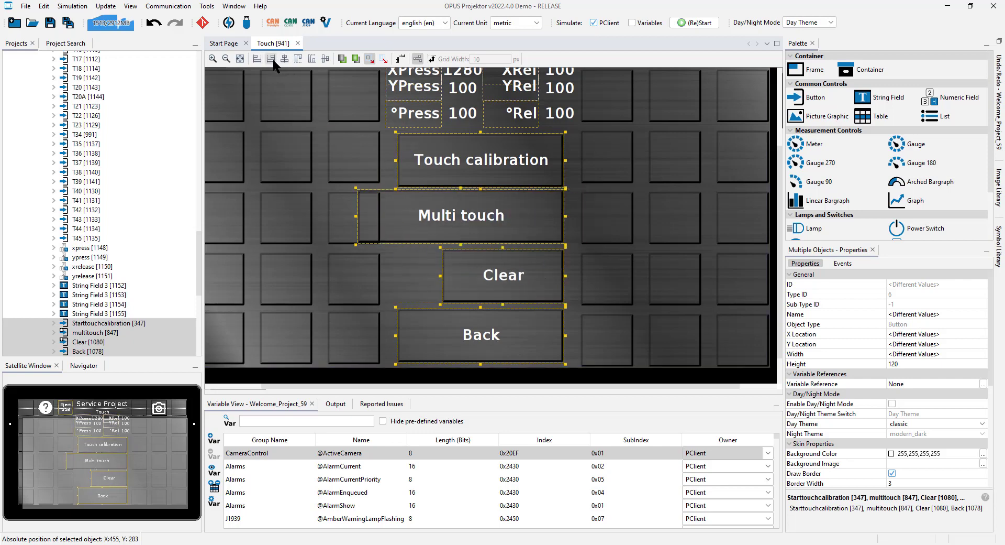
pyautogui.hotkey('ctrl', 'z')
pyautogui.click(564, 278)
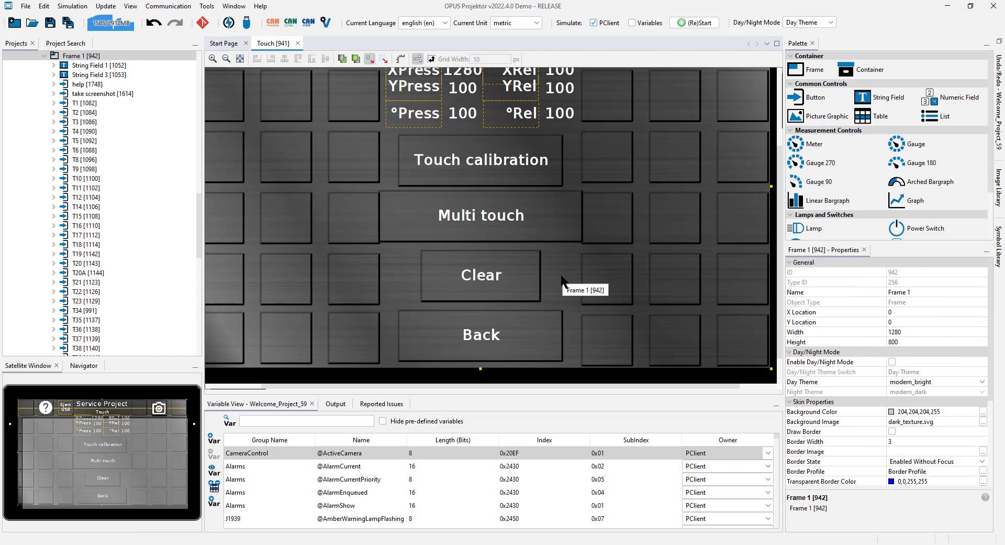
pyautogui.scroll(3, 558, 278)
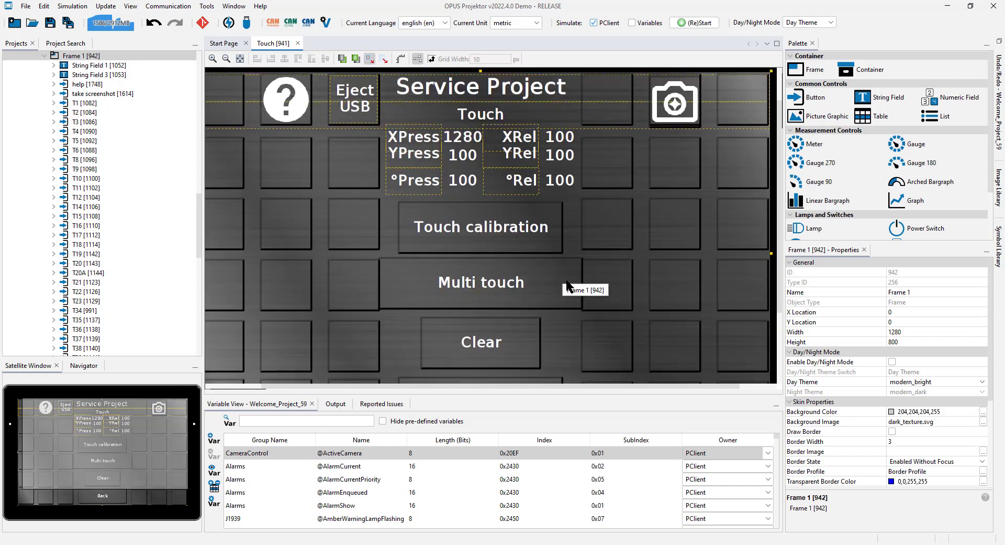
pyautogui.scroll(-3, 549, 279)
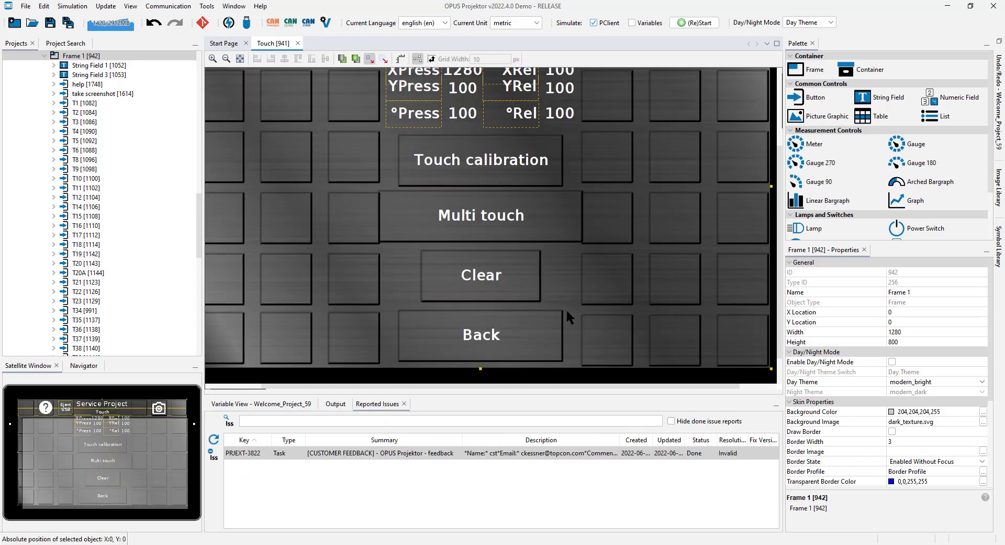
pyautogui.click(520, 180)
pyautogui.keyDown('ctrl'); pyautogui.click(513, 218); pyautogui.keyUp('ctrl')
pyautogui.keyDown('ctrl'); pyautogui.click(505, 274); pyautogui.keyUp('ctrl')
pyautogui.keyDown('ctrl'); pyautogui.click(507, 317); pyautogui.keyUp('ctrl')
pyautogui.scroll(-4, 127, 196)
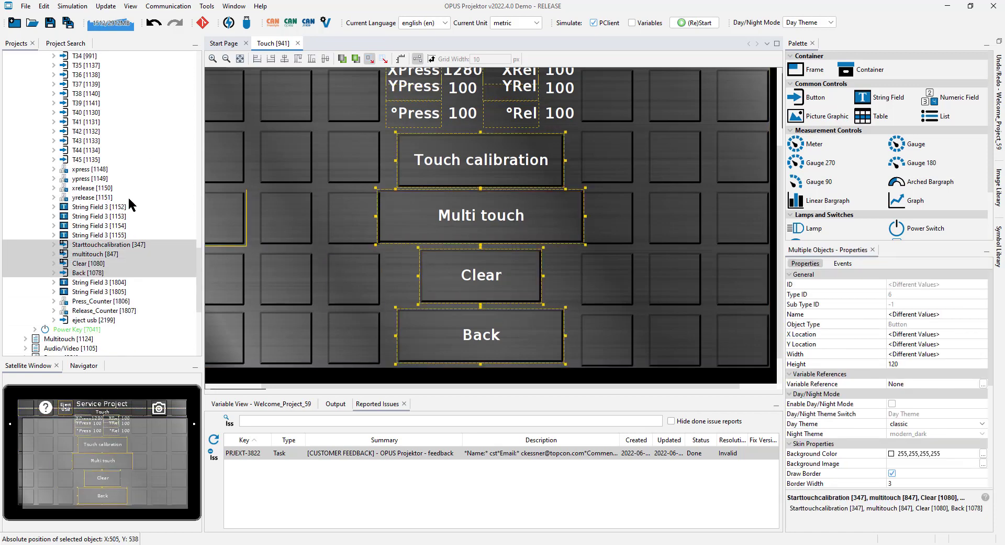
pyautogui.rightClick(121, 243)
pyautogui.moveTo(195, 309)
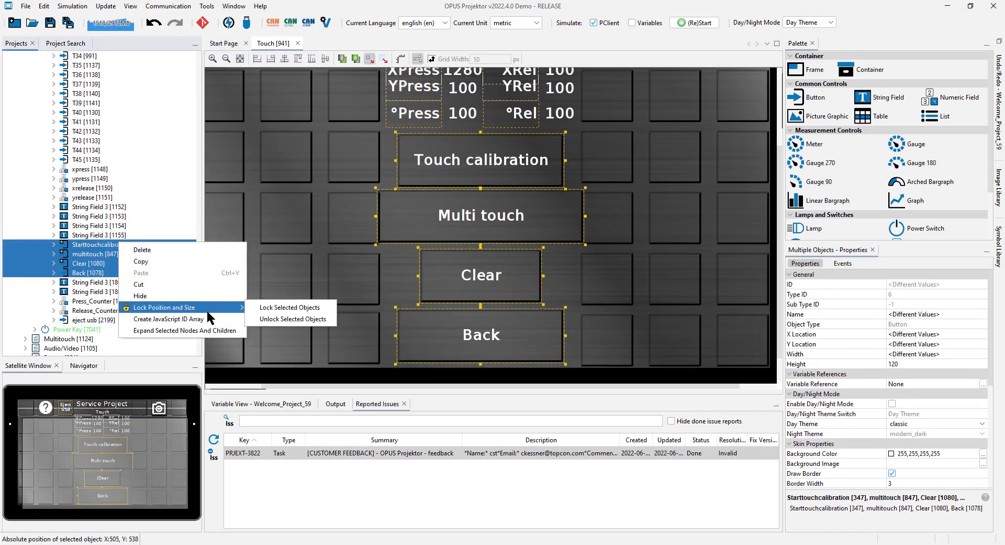
pyautogui.click(309, 309)
pyautogui.click(567, 273)
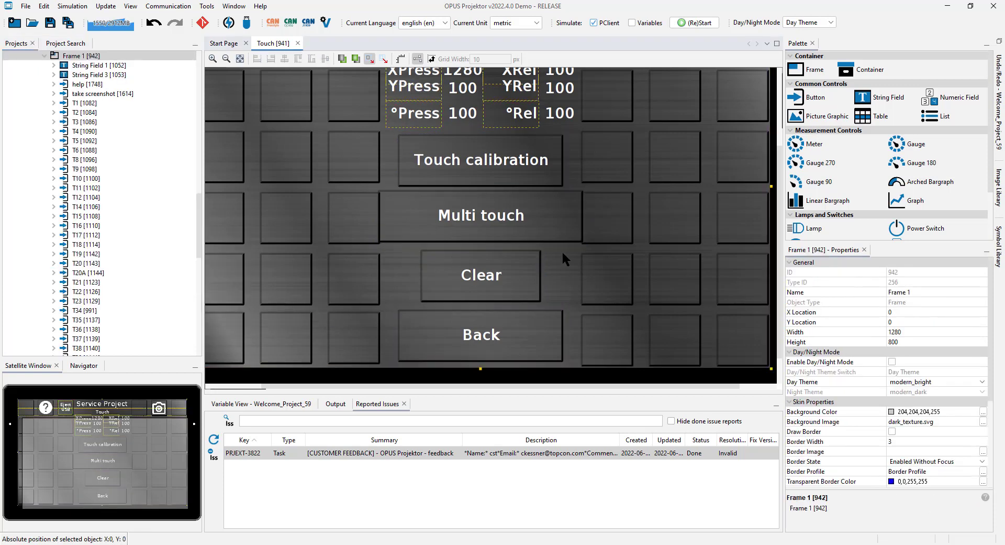
pyautogui.click(478, 169)
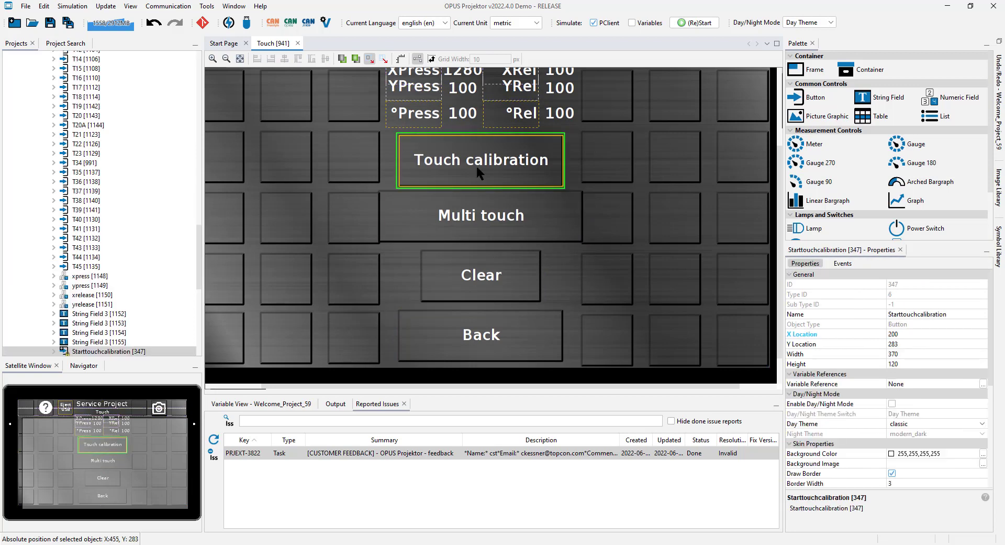
pyautogui.click(477, 209)
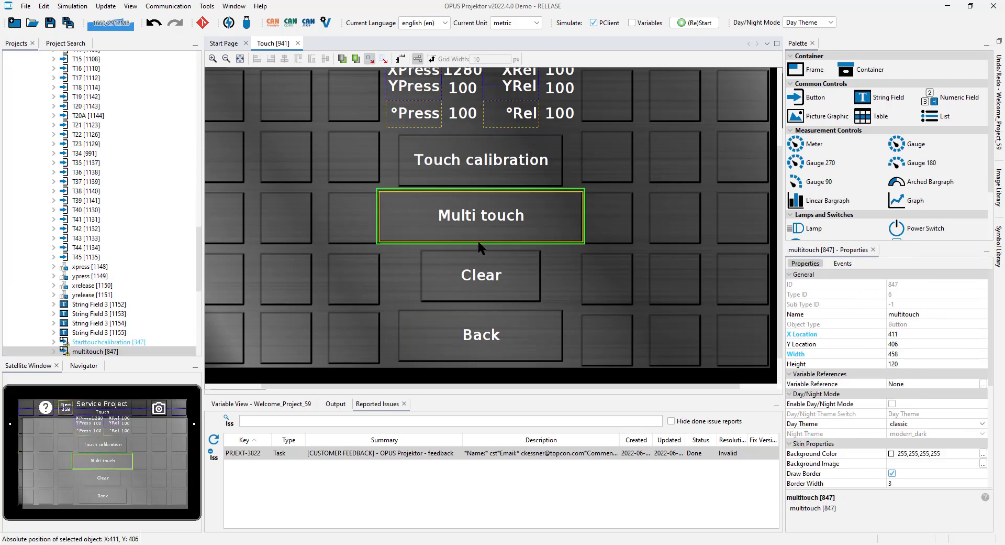
pyautogui.click(492, 278)
pyautogui.click(463, 317)
pyautogui.click(461, 283)
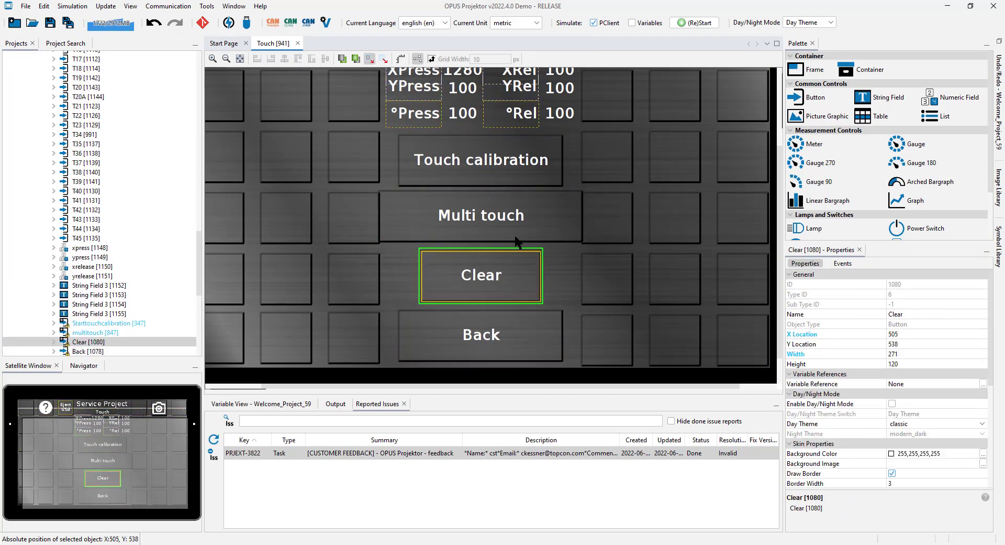
pyautogui.click(459, 210)
pyautogui.click(502, 176)
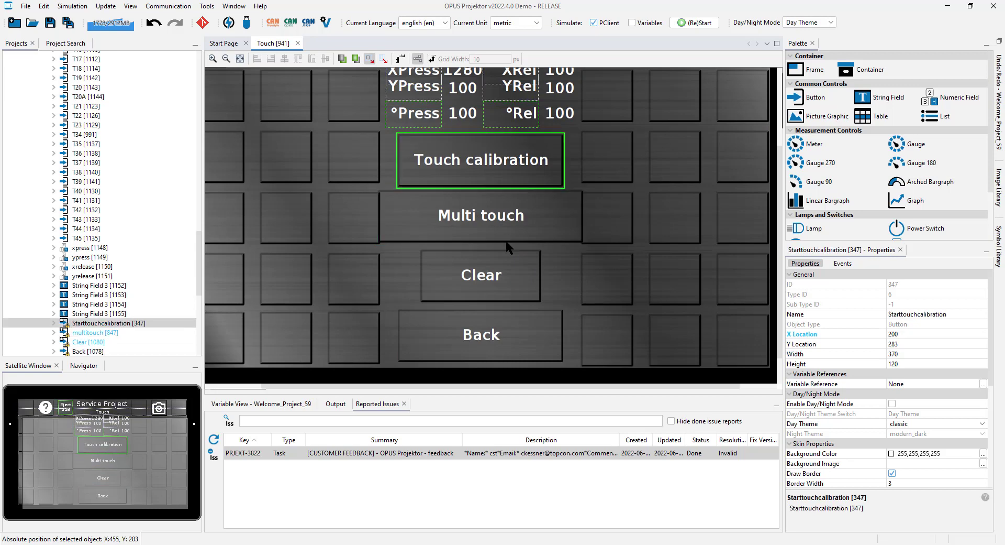
pyautogui.click(533, 262)
pyautogui.click(561, 275)
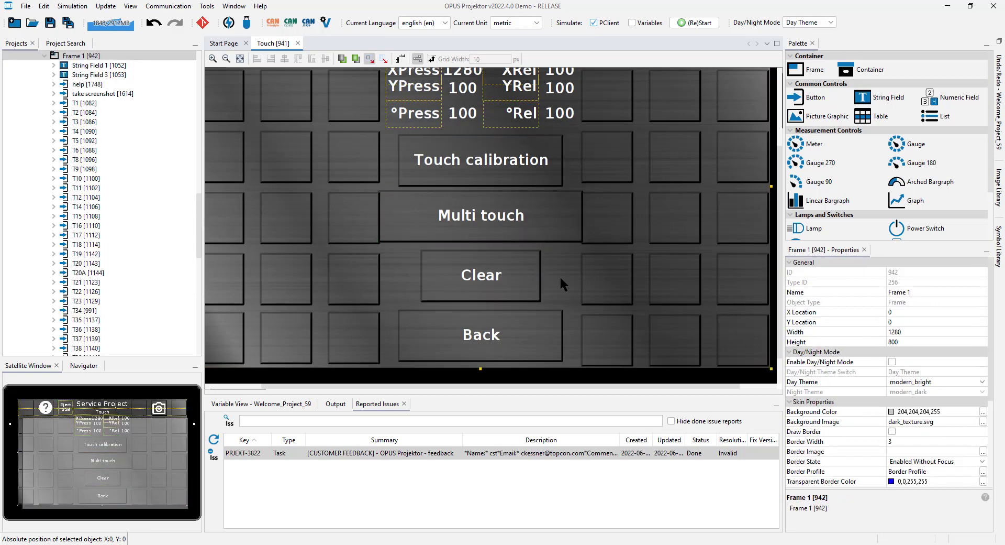
pyautogui.click(484, 173)
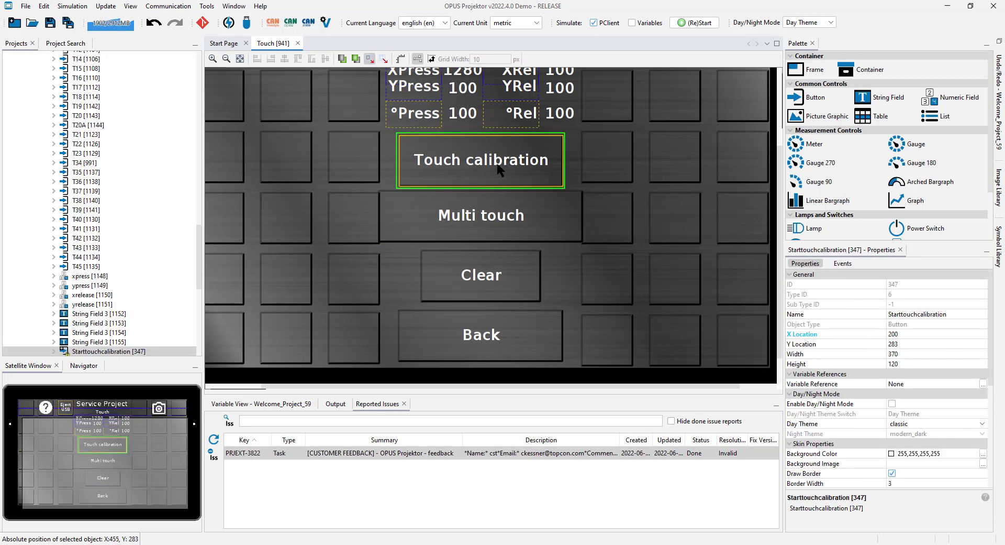
pyautogui.click(560, 269)
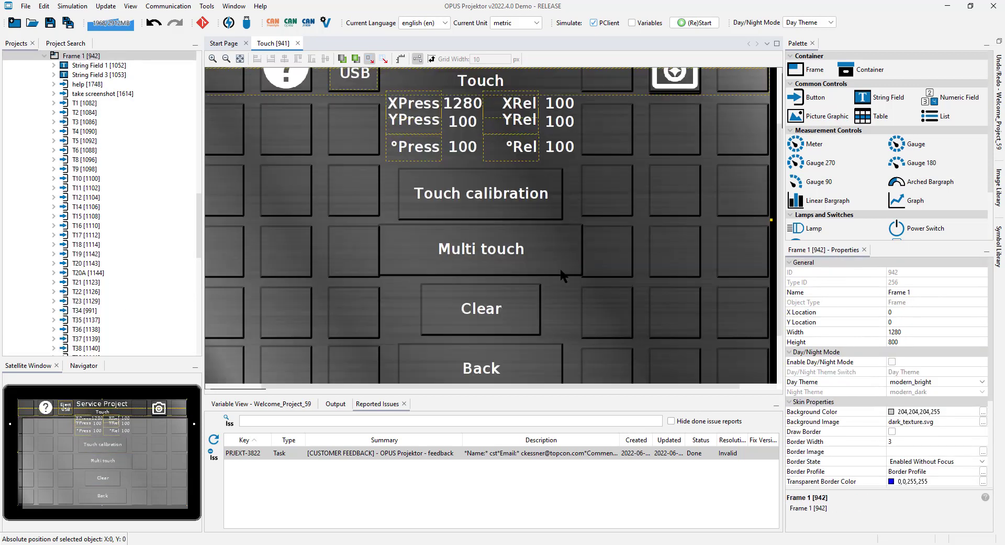
# - Drag Multi touch, Clear and Back up so they overlap the Touch calibration button
pyautogui.scroll(2, 560, 266)
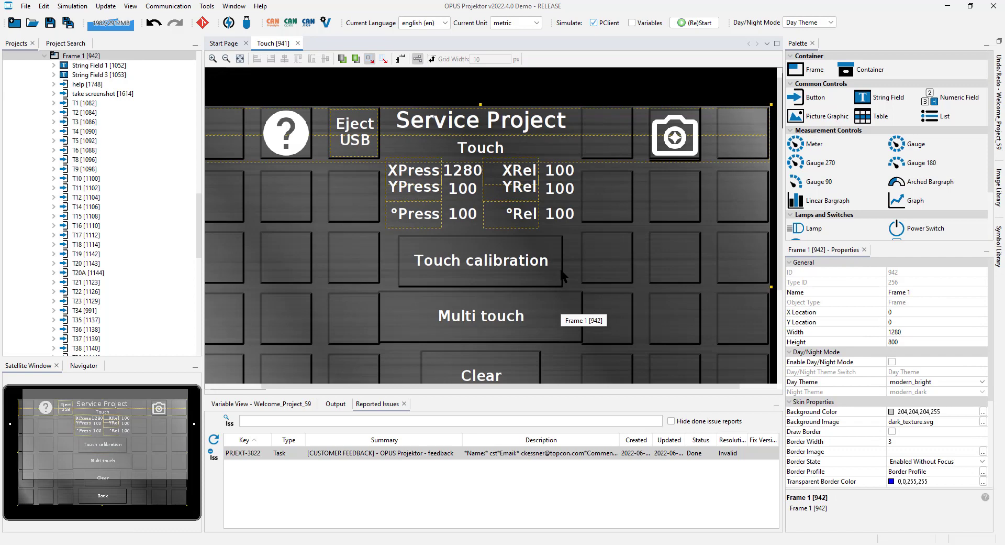
pyautogui.scroll(-3, 560, 267)
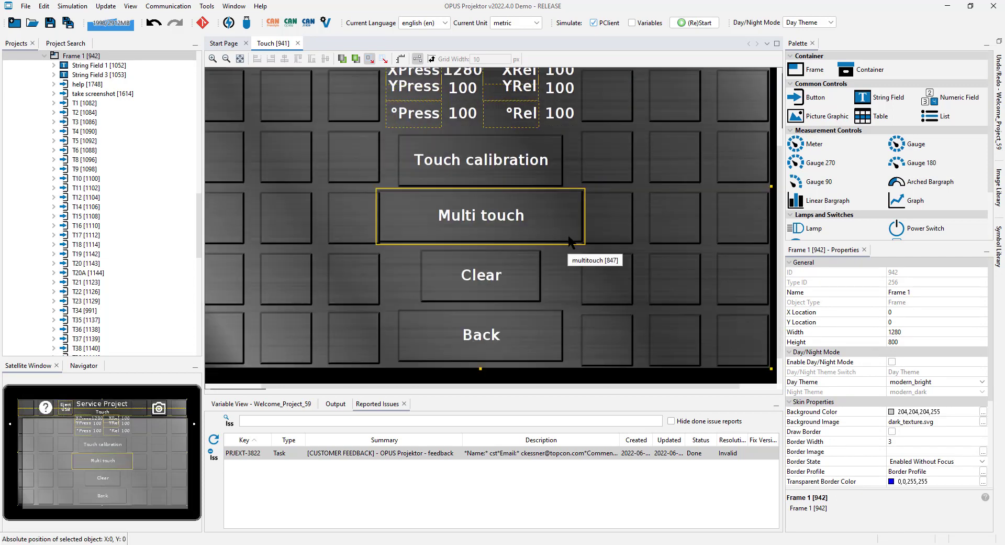
pyautogui.moveTo(566, 209); pyautogui.dragTo(538, 157)
pyautogui.moveTo(481, 275); pyautogui.dragTo(440, 168)
pyautogui.moveTo(448, 334); pyautogui.dragTo(426, 165)
pyautogui.click(502, 232)
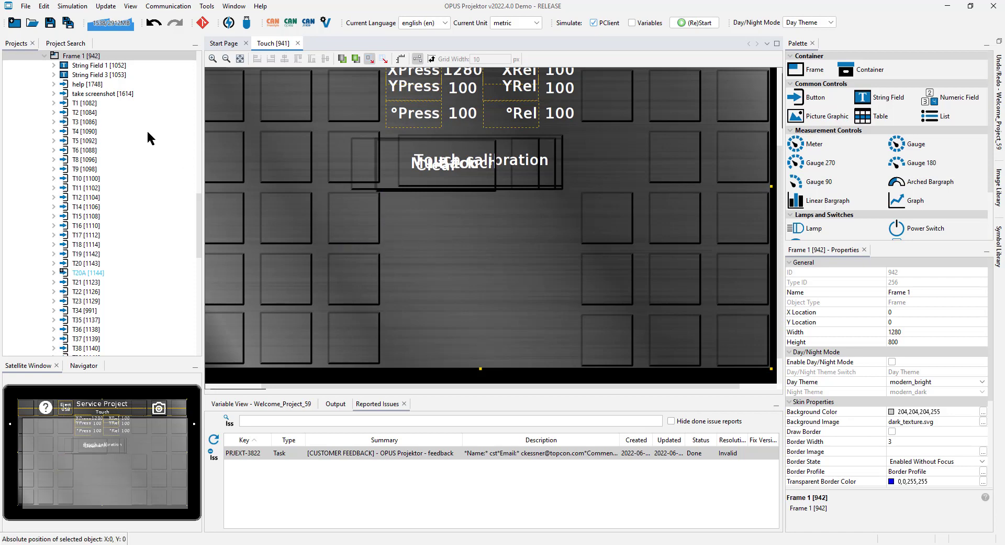
pyautogui.scroll(-1, 97, 171)
pyautogui.scroll(-11, 97, 170)
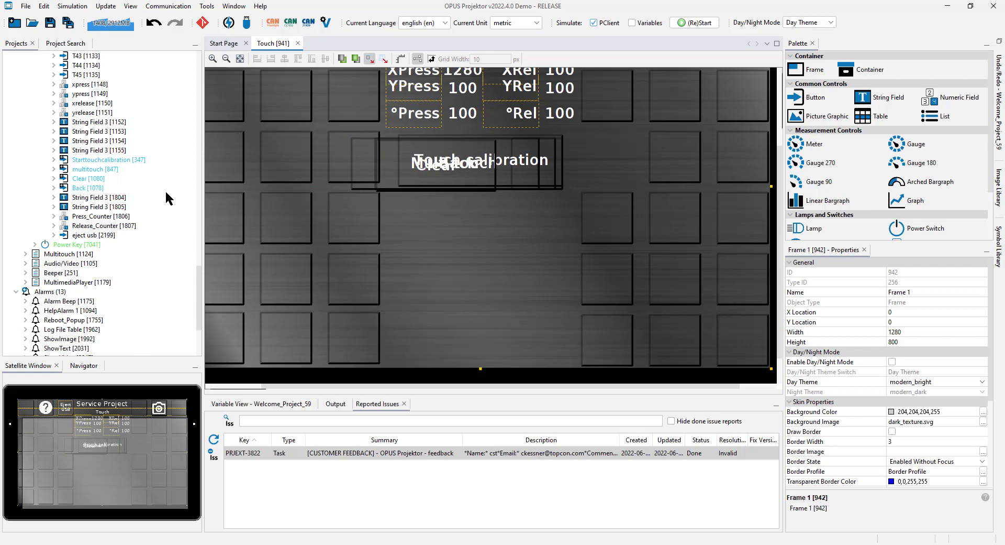
# - Hide Starttouchcalibration and the T20A square, and nudge Back slightly up and right
pyautogui.rightClick(94, 160)
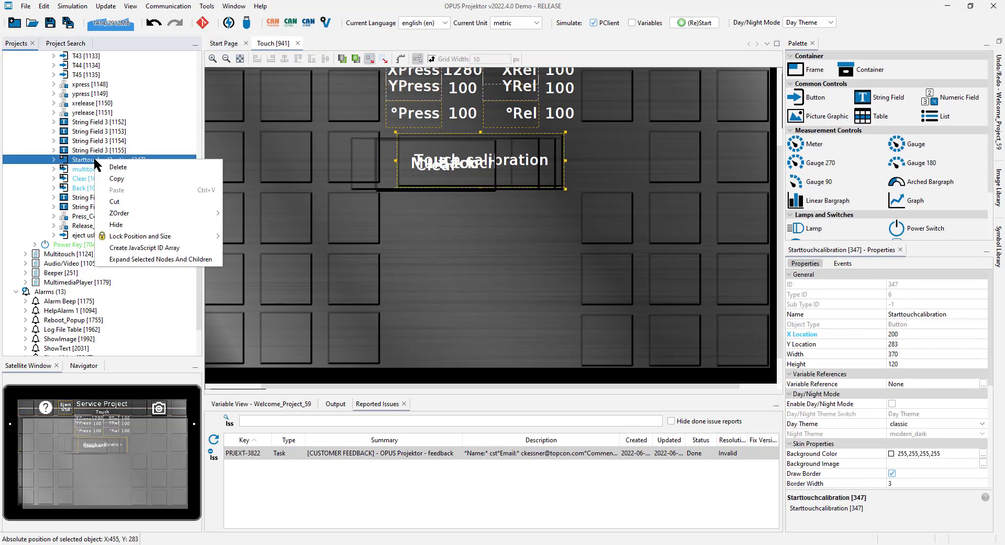
pyautogui.click(142, 229)
pyautogui.click(91, 170)
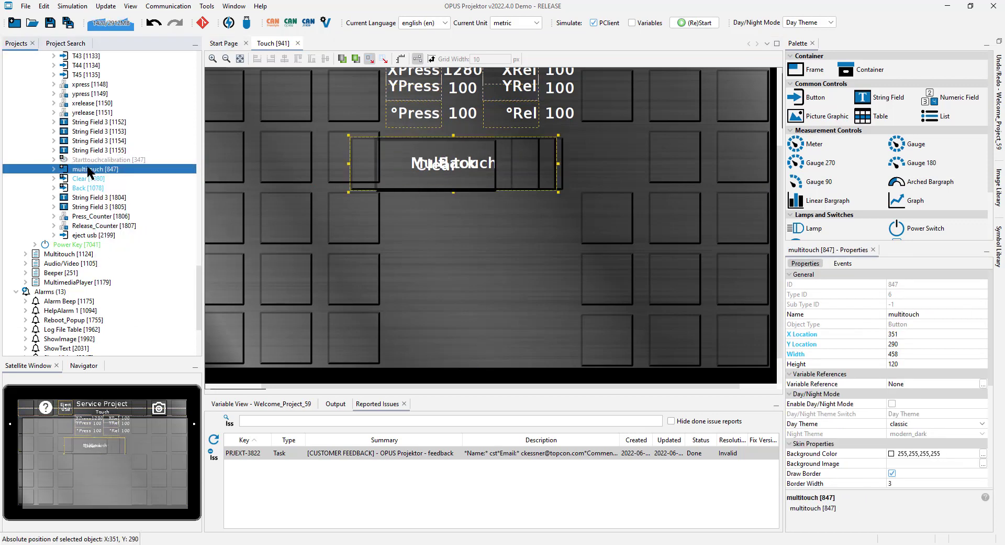
pyautogui.click(466, 170)
pyautogui.click(552, 164)
pyautogui.rightClick(552, 165)
pyautogui.click(581, 228)
pyautogui.click(479, 173)
pyautogui.moveTo(480, 172); pyautogui.dragTo(488, 169)
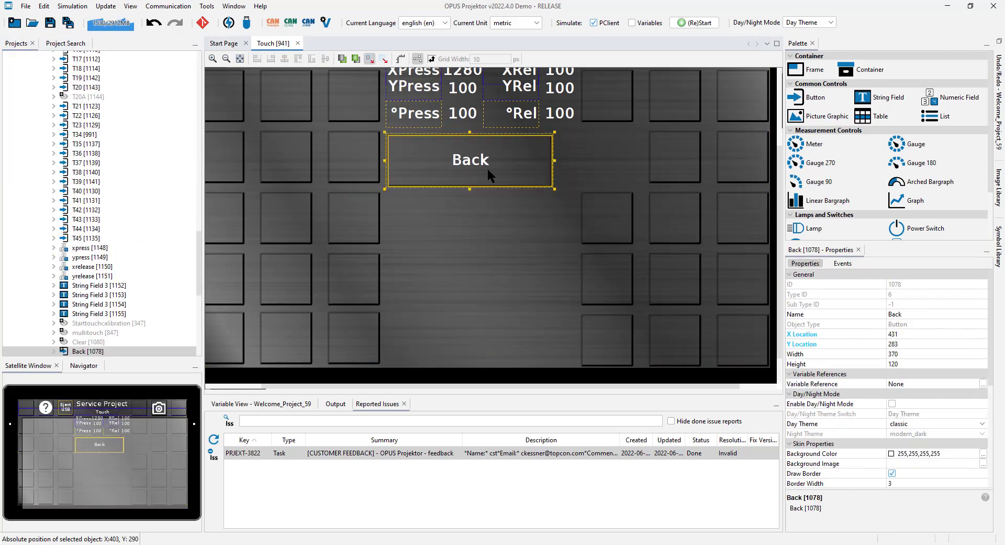
# - Show, then re-hide, the Starttouchcalibration, multitouch and Clear buttons together
pyautogui.scroll(-2, 65, 282)
pyautogui.click(87, 215)
pyautogui.keyDown('shift'); pyautogui.click(83, 231); pyautogui.keyUp('shift')
pyautogui.rightClick(82, 230)
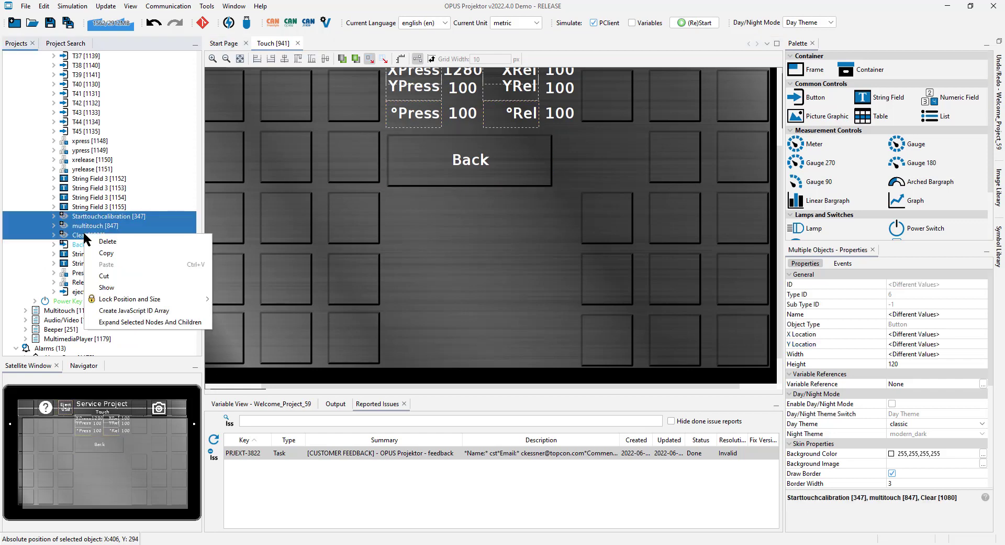
pyautogui.click(119, 277)
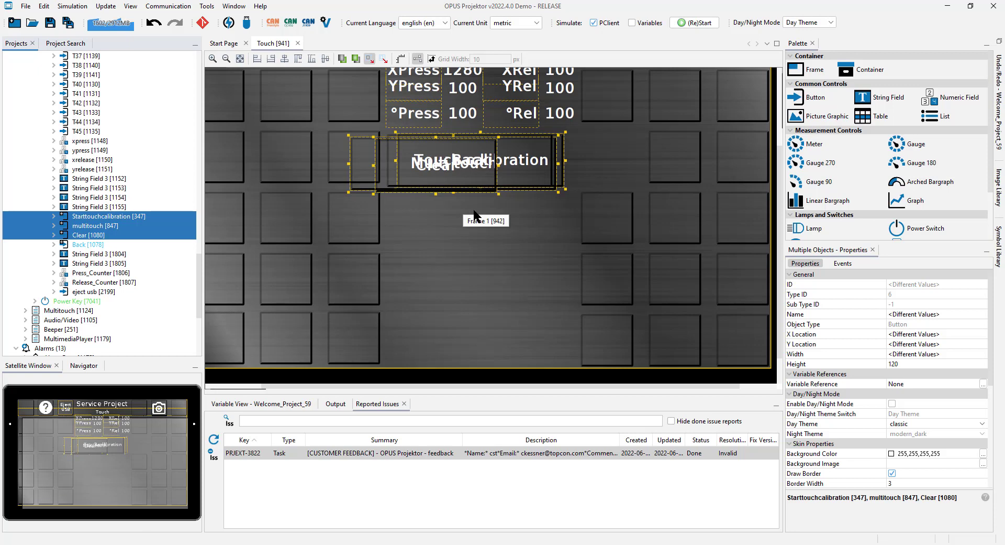
pyautogui.rightClick(85, 219)
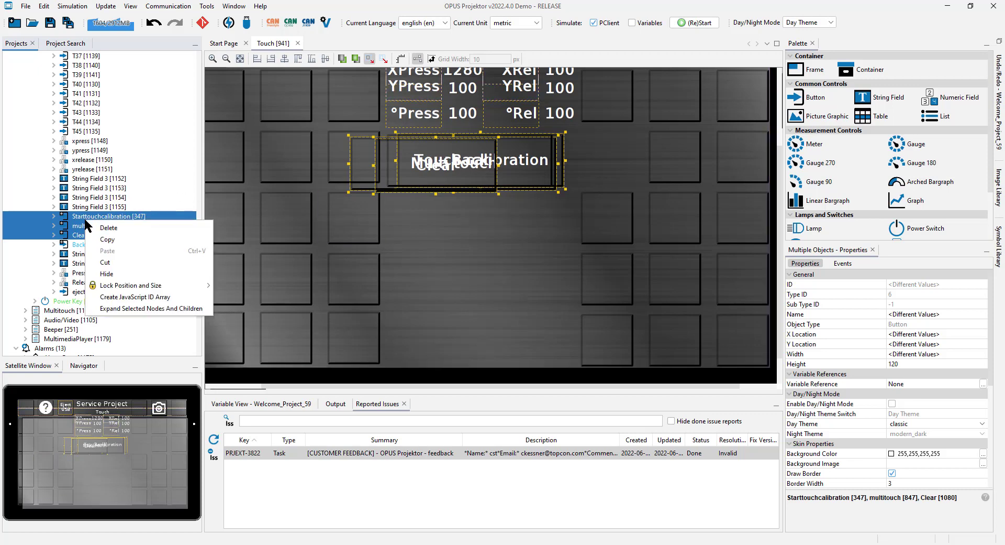
pyautogui.click(139, 273)
pyautogui.click(226, 259)
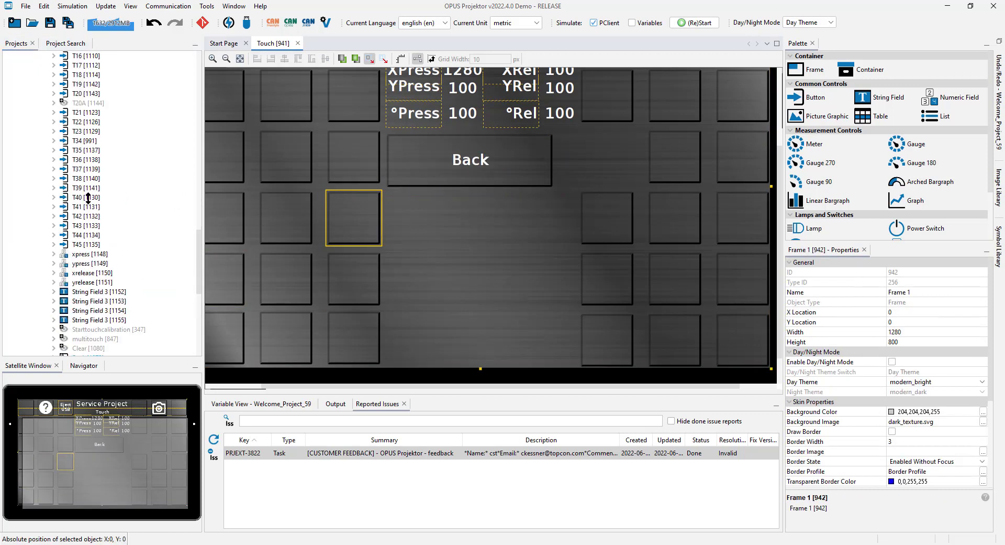
pyautogui.scroll(-1, 150, 227)
# - Save the project and show the Touch calibration, Multi touch and Clear buttons again
pyautogui.click(49, 23)
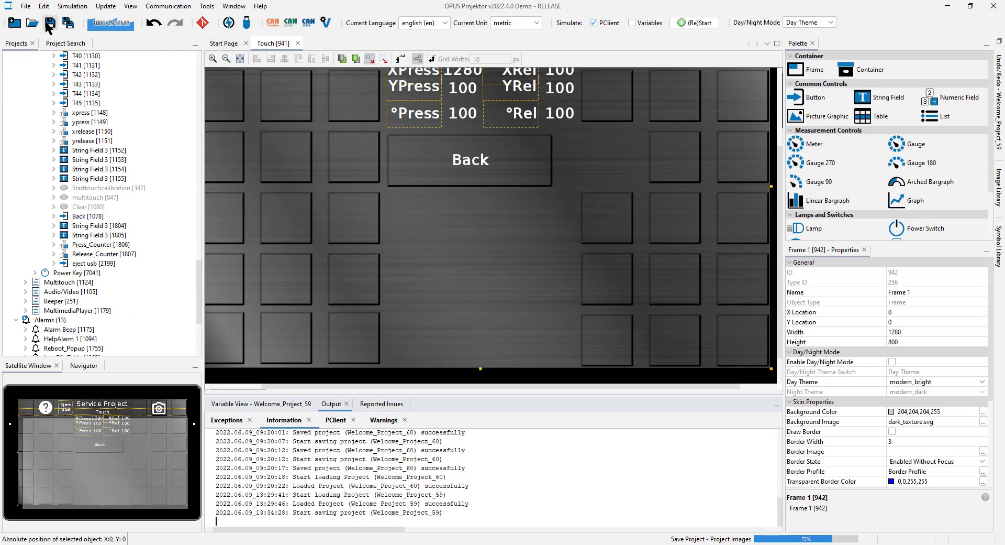
pyautogui.rightClick(100, 187)
pyautogui.click(114, 254)
pyautogui.rightClick(91, 197)
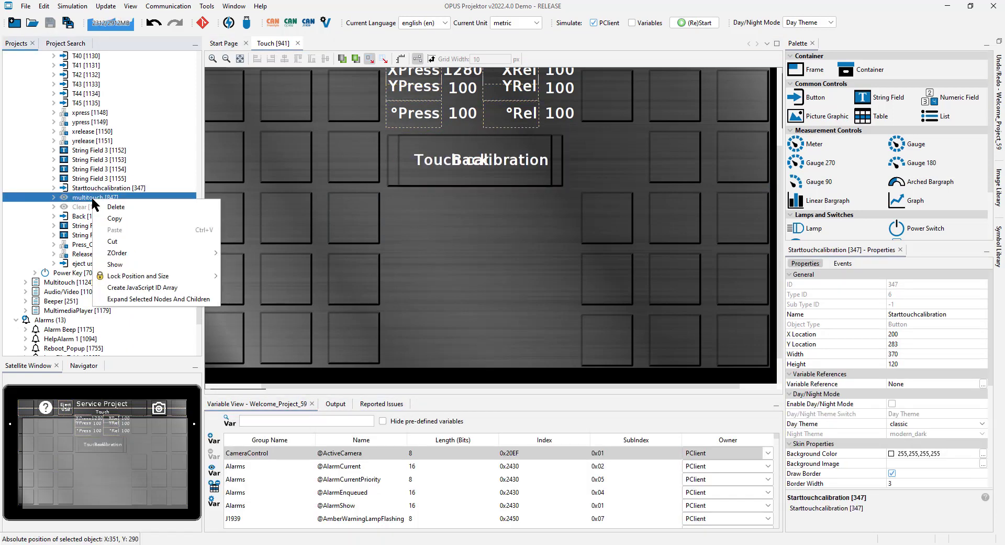
pyautogui.click(115, 264)
pyautogui.rightClick(95, 208)
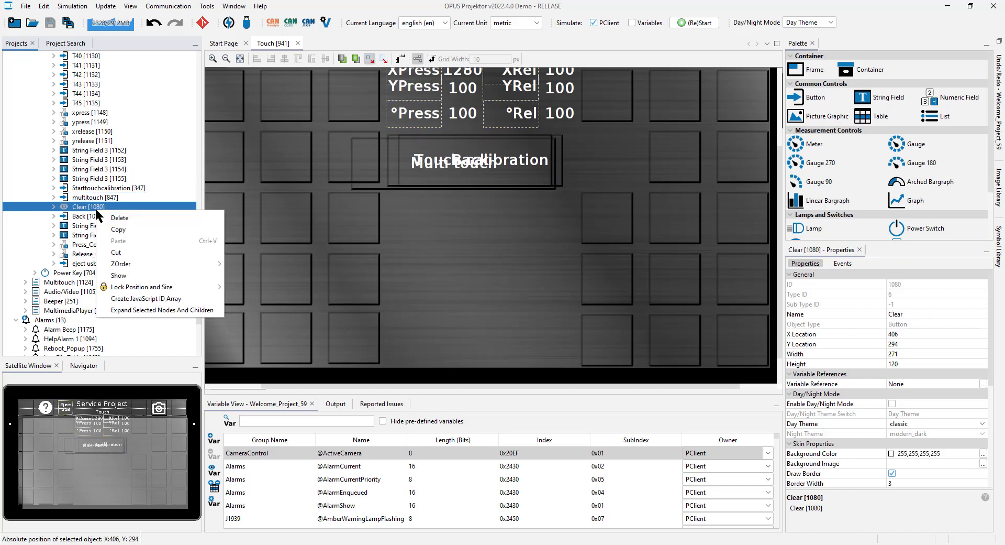
pyautogui.click(118, 275)
# - Hide the T16 grid square
pyautogui.rightClick(337, 152)
pyautogui.press('Escape')
pyautogui.rightClick(354, 236)
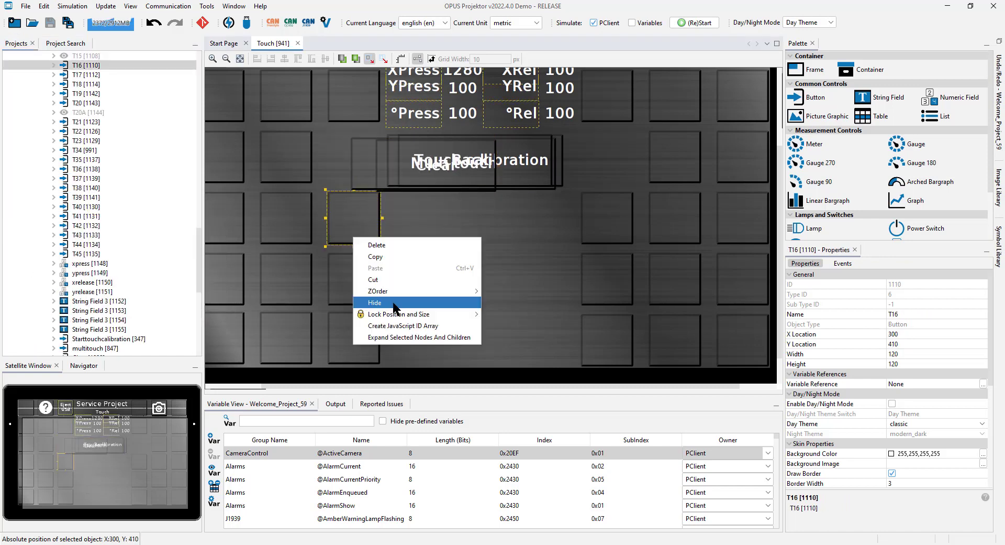
pyautogui.click(393, 303)
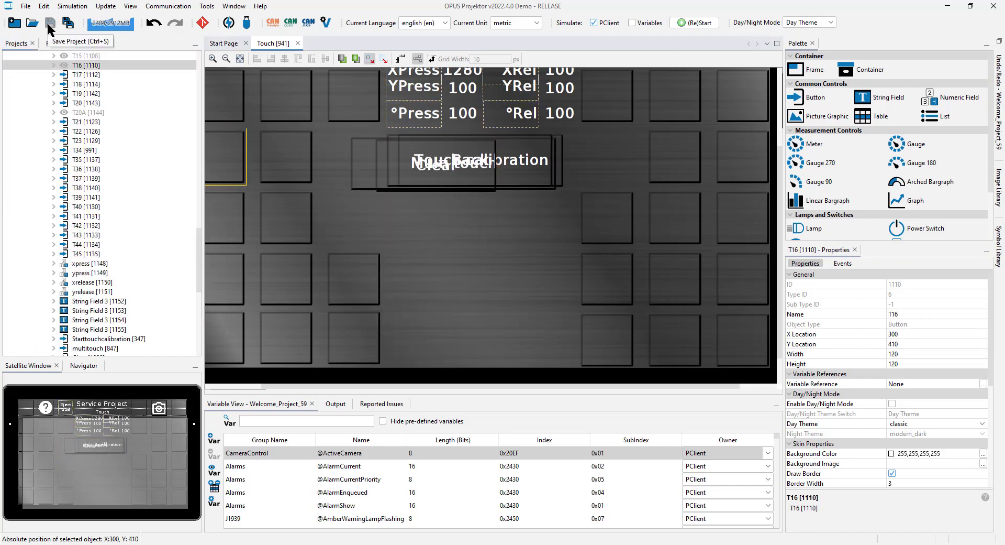
pyautogui.click(448, 244)
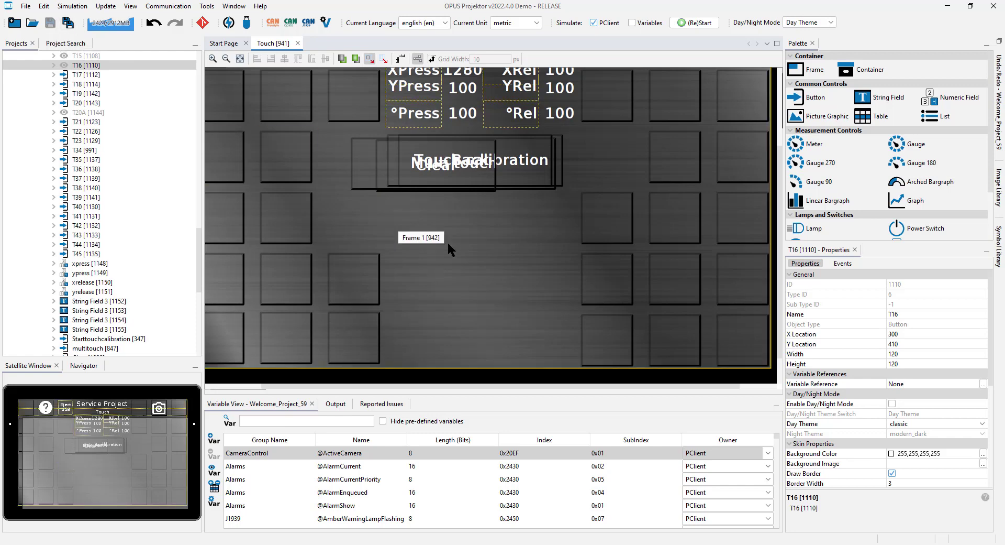
pyautogui.scroll(-1, 424, 137)
pyautogui.scroll(4, 99, 179)
# - Hide and then show the four stacked buttons together, and fit the Touch page in view
pyautogui.click(87, 178)
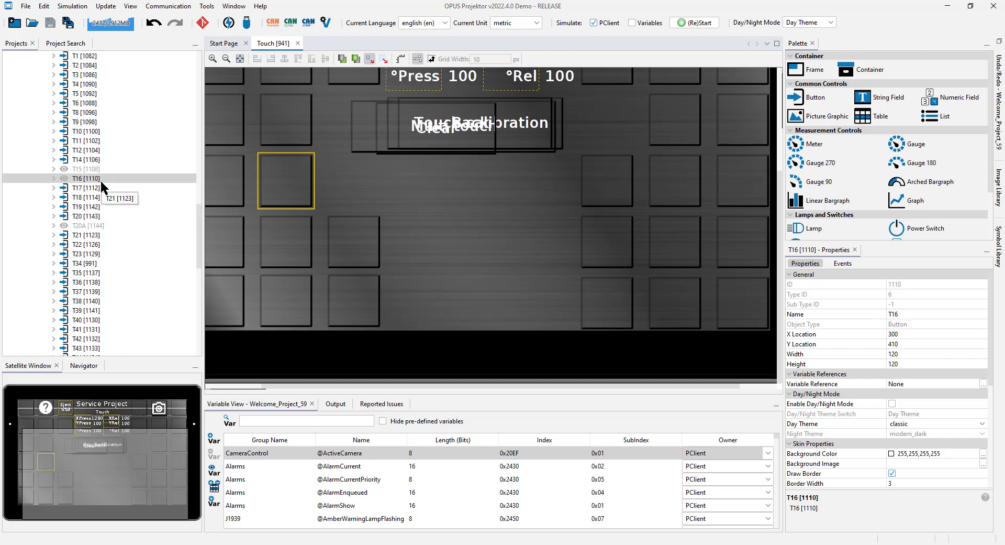
pyautogui.scroll(-8, 110, 231)
pyautogui.click(102, 225)
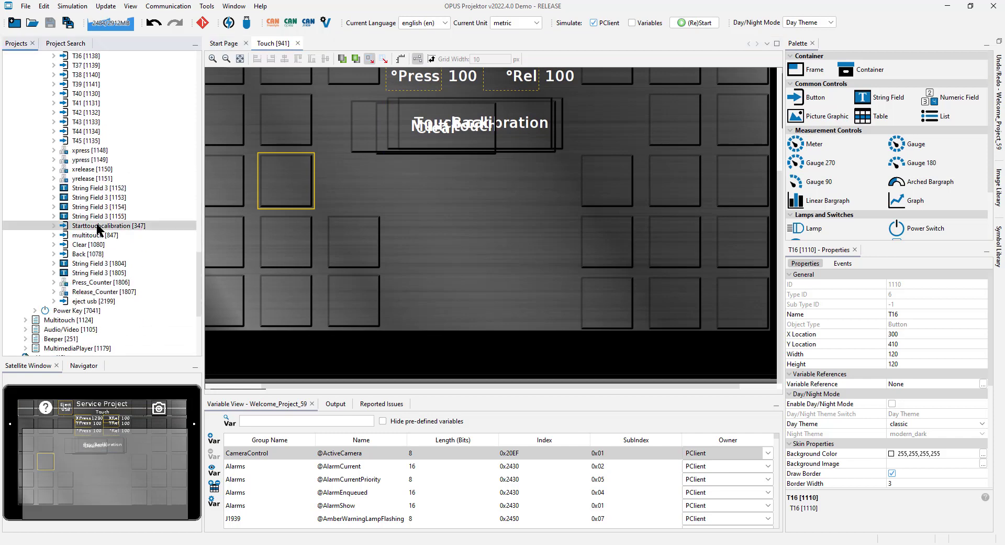
pyautogui.keyDown('shift'); pyautogui.click(86, 254); pyautogui.keyUp('shift')
pyautogui.rightClick(86, 254)
pyautogui.click(107, 294)
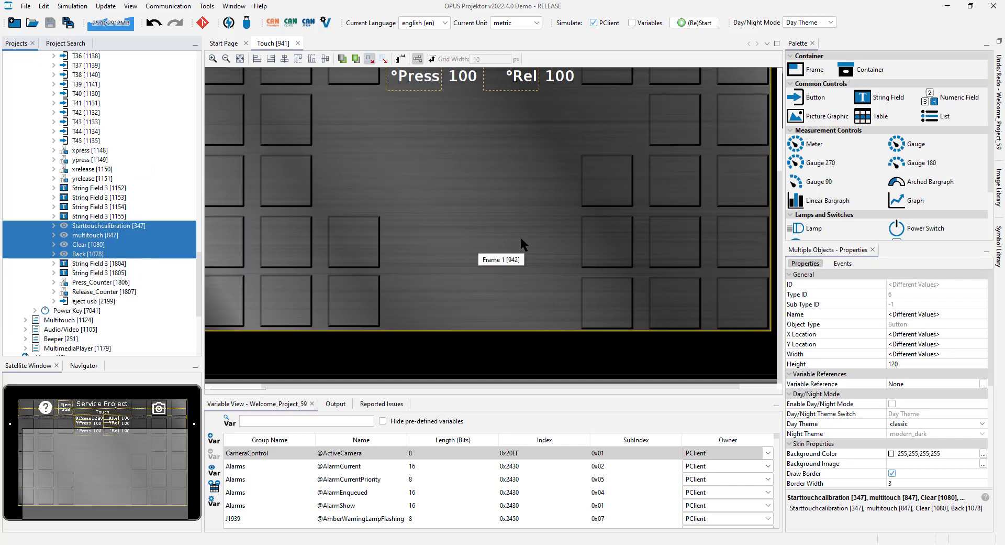
pyautogui.rightClick(109, 221)
pyautogui.click(137, 275)
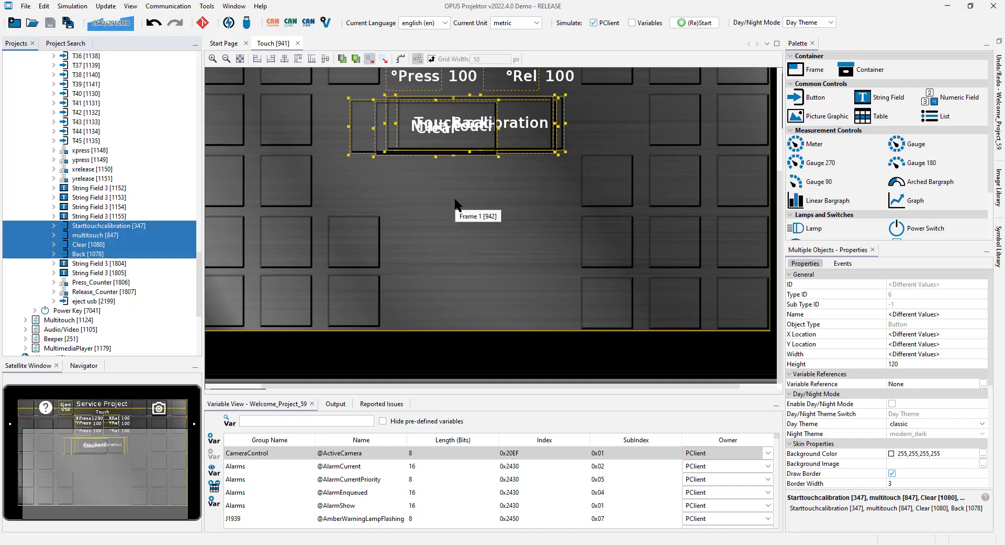
pyautogui.click(455, 204)
pyautogui.scroll(-2, 464, 241)
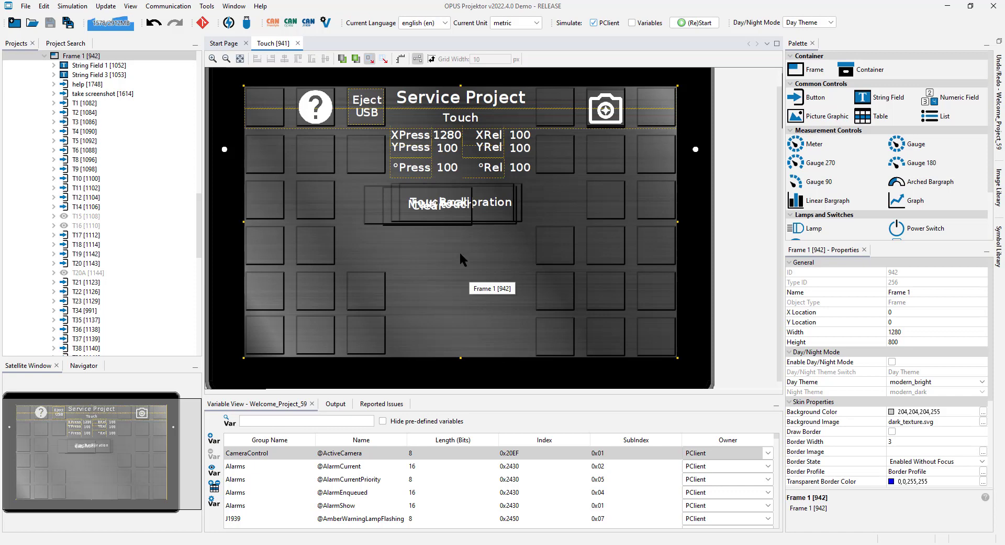
# - Launch the PClient simulation and step focus forward through the main menu buttons
pyautogui.click(690, 25)
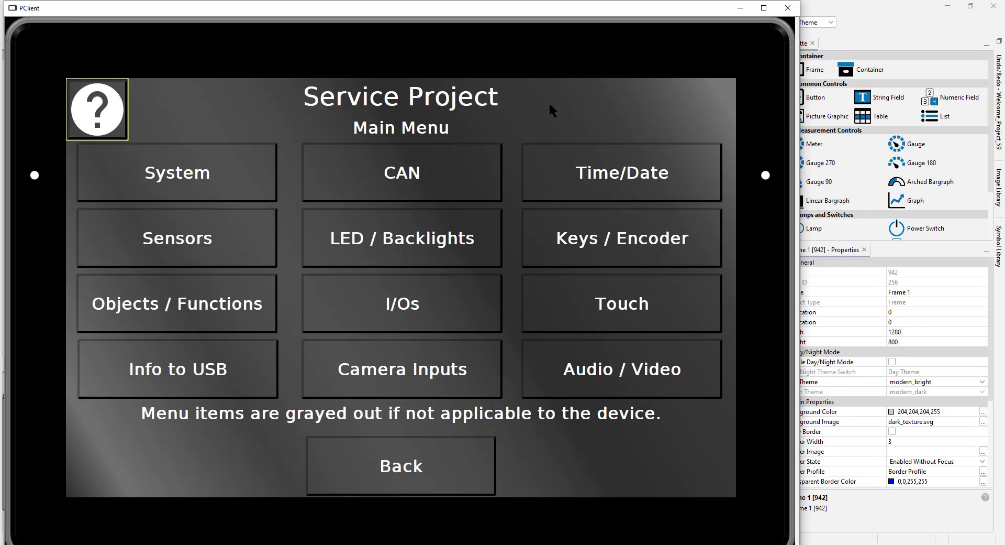
pyautogui.press('Tab')
pyautogui.press('Tab')
pyautogui.press('Tab')
pyautogui.press('Tab')
pyautogui.press('Tab')
pyautogui.press('Tab')
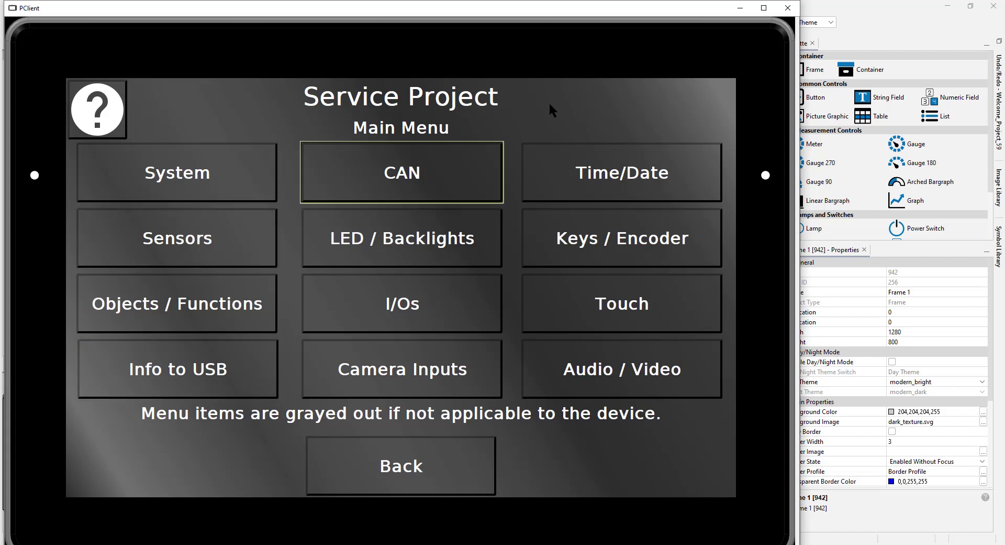
pyautogui.press('Tab')
pyautogui.press('Tab')
pyautogui.press('Tab')
pyautogui.press('Tab')
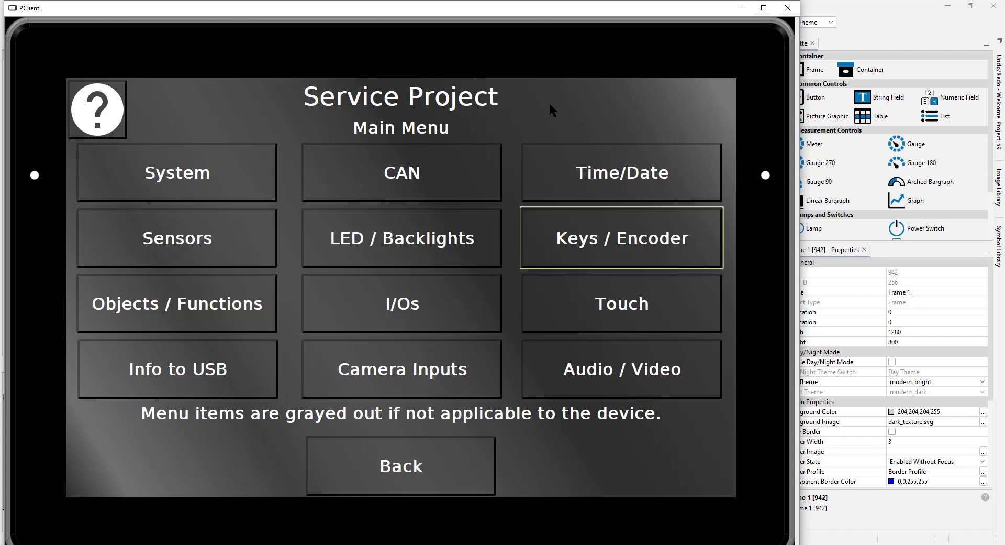
pyautogui.press('Tab')
pyautogui.press('Tab')
pyautogui.press('Tab')
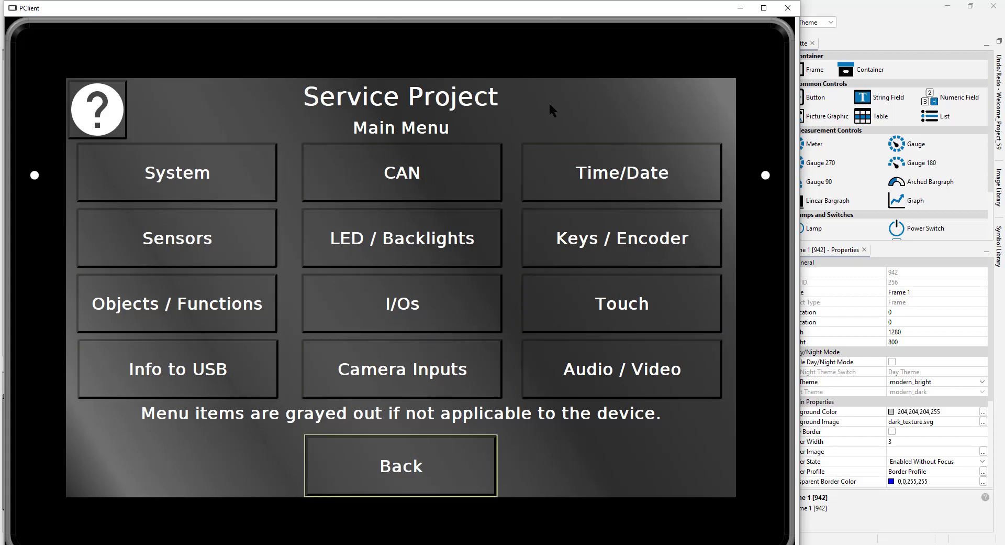
pyautogui.press('Tab')
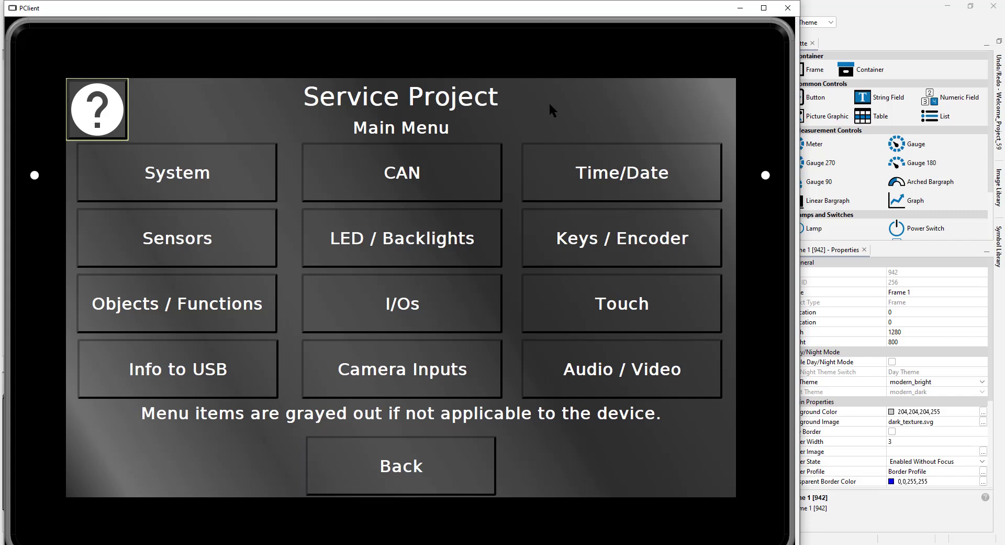
pyautogui.press('Tab')
pyautogui.press('Tab')
pyautogui.press('Tab')
pyautogui.press('Tab')
pyautogui.press('Tab')
pyautogui.press('Tab')
pyautogui.press('Tab')
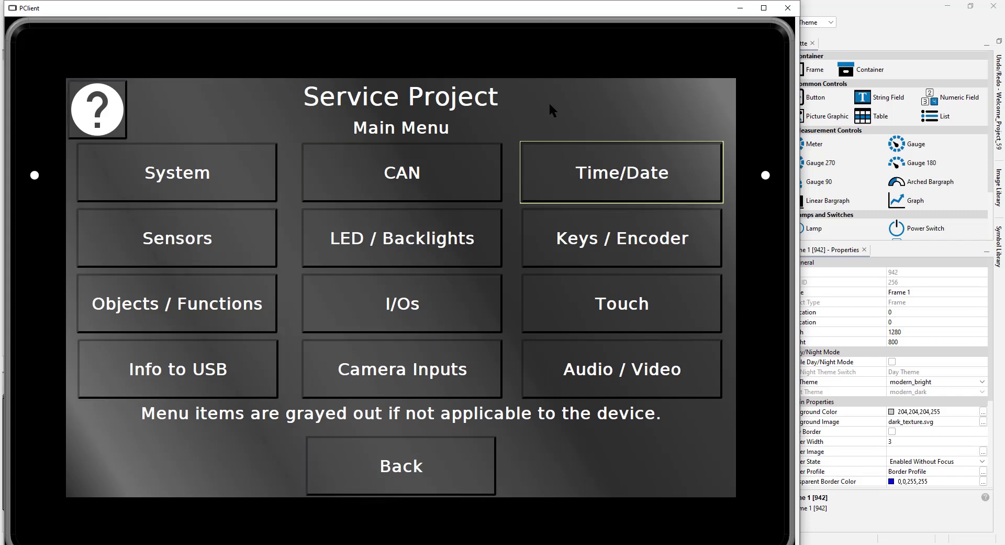
pyautogui.press('Tab')
pyautogui.press('Tab')
pyautogui.press('Tab')
pyautogui.press('Tab')
pyautogui.press('Tab')
pyautogui.press('Tab')
pyautogui.press('Tab')
pyautogui.press('Tab')
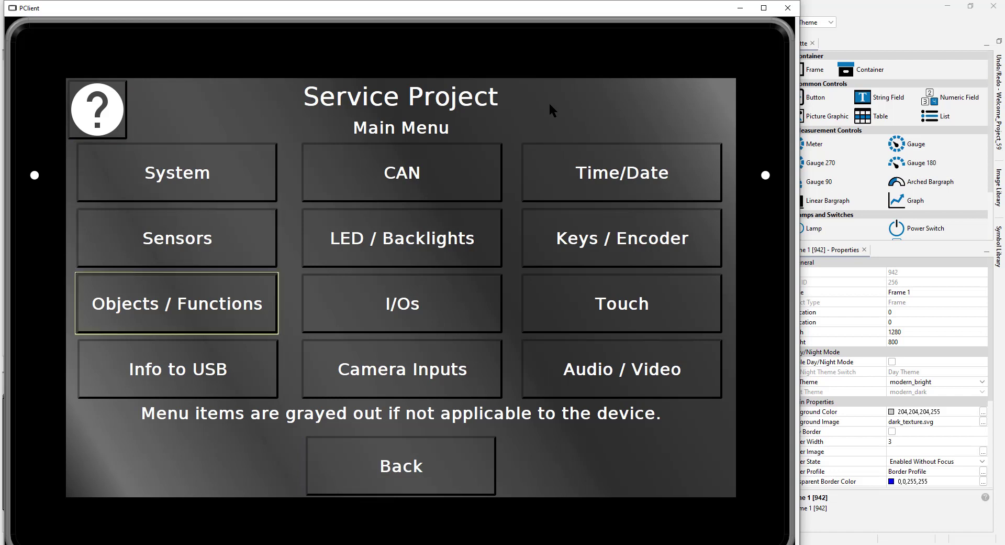
# - Step focus backward through the main menu buttons around to System
pyautogui.hotkey('shift', 'Tab')
pyautogui.hotkey('shift', 'Tab')
pyautogui.hotkey('shift', 'Tab')
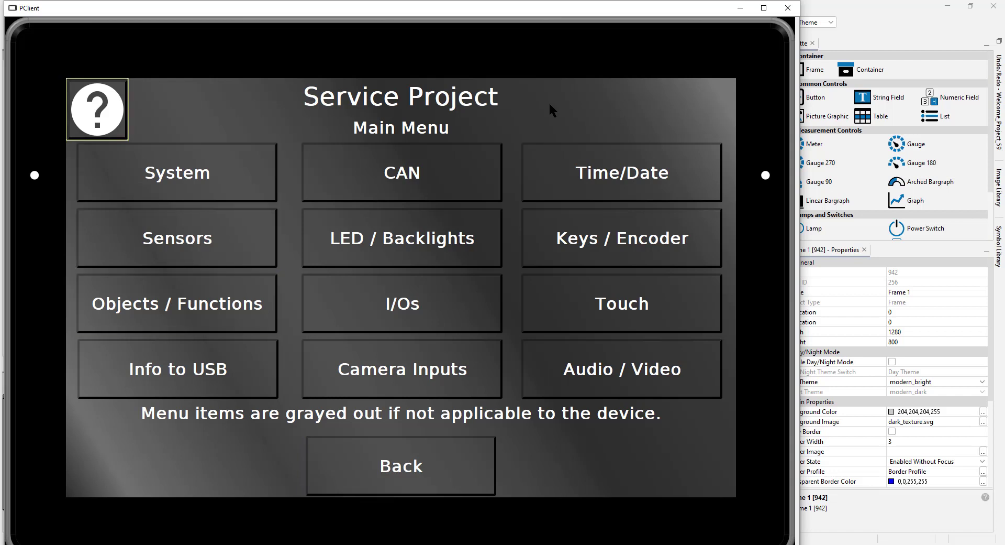
pyautogui.hotkey('shift', 'Tab')
pyautogui.hotkey('shift', 'Tab')
pyautogui.hotkey('shift', 'Tab')
pyautogui.hotkey('shift', 'Tab')
pyautogui.hotkey('shift', 'Tab')
pyautogui.hotkey('shift', 'Tab')
pyautogui.hotkey('shift', 'Tab')
pyautogui.hotkey('shift', 'Tab')
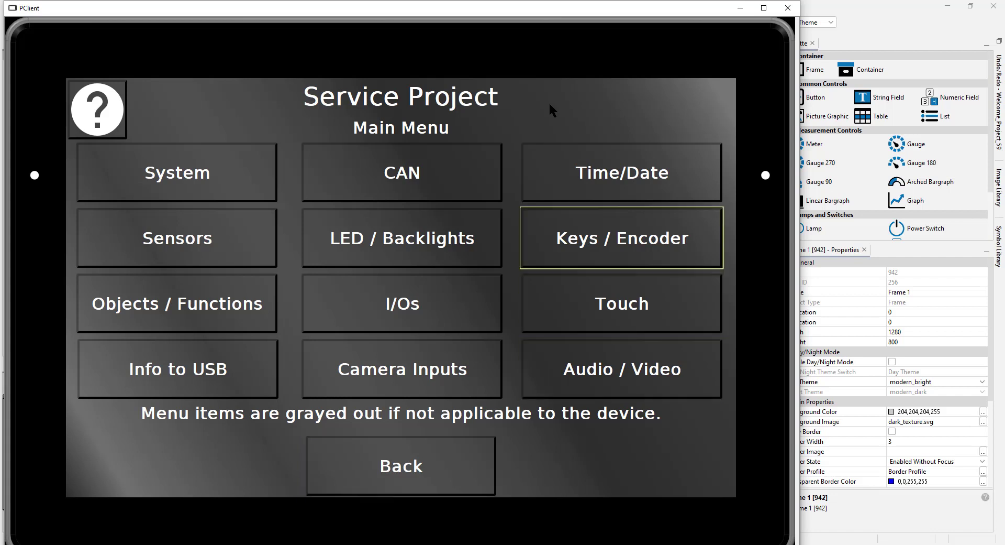
pyautogui.hotkey('shift', 'Tab')
pyautogui.hotkey('shift', 'Tab')
pyautogui.hotkey('shift', 'Tab')
pyautogui.hotkey('shift', 'Tab')
pyautogui.hotkey('shift', 'Tab')
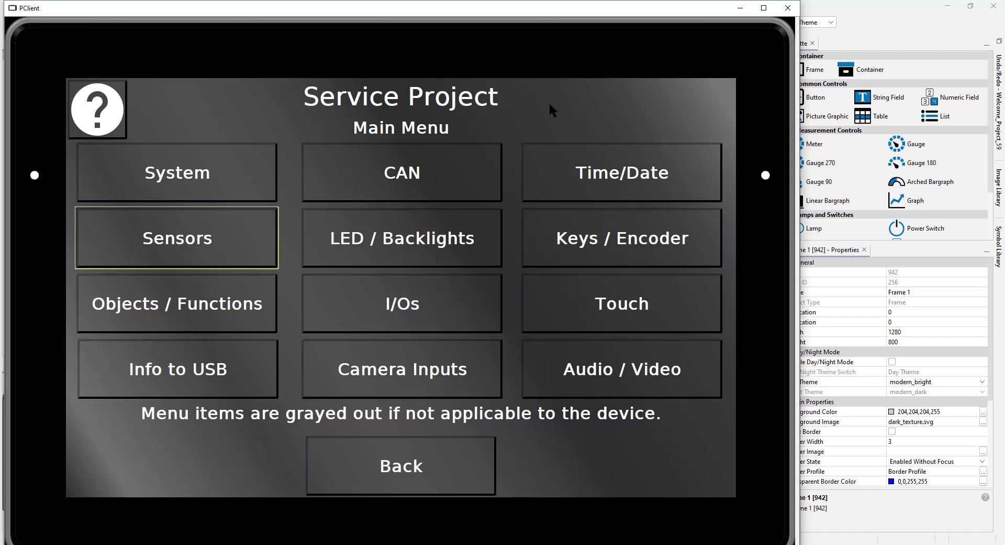
pyautogui.hotkey('shift', 'Tab')
pyautogui.hotkey('shift', 'Tab')
pyautogui.hotkey('shift', 'Tab')
pyautogui.hotkey('shift', 'Tab')
pyautogui.hotkey('shift', 'Tab')
pyautogui.hotkey('shift', 'Tab')
pyautogui.hotkey('shift', 'Tab')
pyautogui.hotkey('shift', 'Tab')
pyautogui.hotkey('shift', 'Tab')
pyautogui.hotkey('shift', 'Tab')
pyautogui.hotkey('shift', 'Tab')
pyautogui.hotkey('shift', 'Tab')
pyautogui.hotkey('shift', 'Tab')
pyautogui.hotkey('shift', 'Tab')
pyautogui.hotkey('shift', 'Tab')
pyautogui.hotkey('shift', 'Tab')
pyautogui.hotkey('shift', 'Tab')
pyautogui.hotkey('shift', 'Tab')
pyautogui.hotkey('shift', 'Tab')
pyautogui.hotkey('shift', 'Tab')
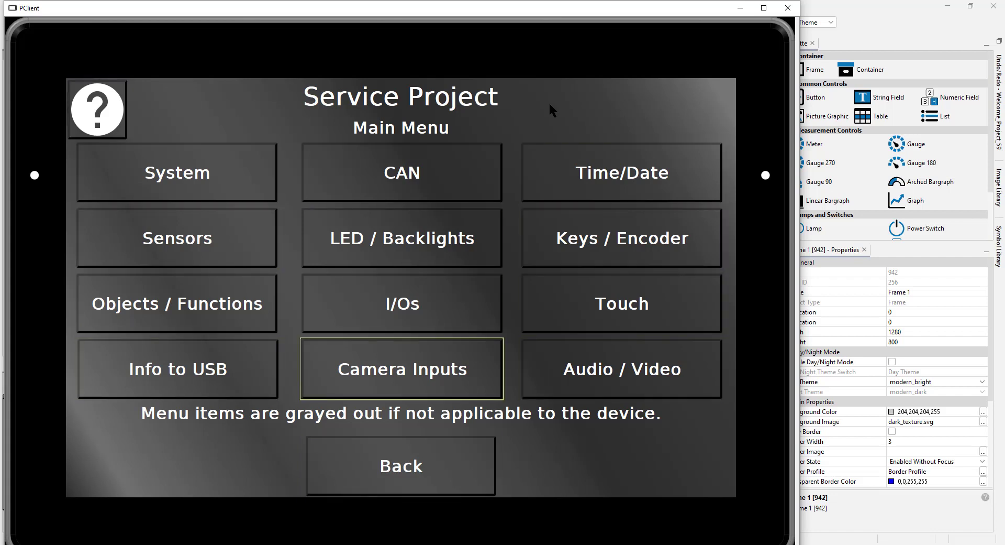
pyautogui.hotkey('shift', 'Tab')
pyautogui.hotkey('shift', 'Tab')
pyautogui.hotkey('shift', 'Tab')
pyautogui.hotkey('shift', 'Tab')
pyautogui.hotkey('shift', 'Tab')
pyautogui.hotkey('shift', 'Tab')
pyautogui.hotkey('shift', 'Tab')
pyautogui.hotkey('shift', 'Tab')
pyautogui.hotkey('shift', 'Tab')
pyautogui.hotkey('shift', 'Tab')
pyautogui.hotkey('shift', 'Tab')
pyautogui.hotkey('shift', 'Tab')
pyautogui.hotkey('shift', 'Tab')
pyautogui.hotkey('shift', 'Tab')
pyautogui.hotkey('shift', 'Tab')
pyautogui.hotkey('shift', 'Tab')
pyautogui.hotkey('shift', 'Tab')
pyautogui.hotkey('shift', 'Tab')
pyautogui.hotkey('shift', 'Tab')
pyautogui.hotkey('shift', 'Tab')
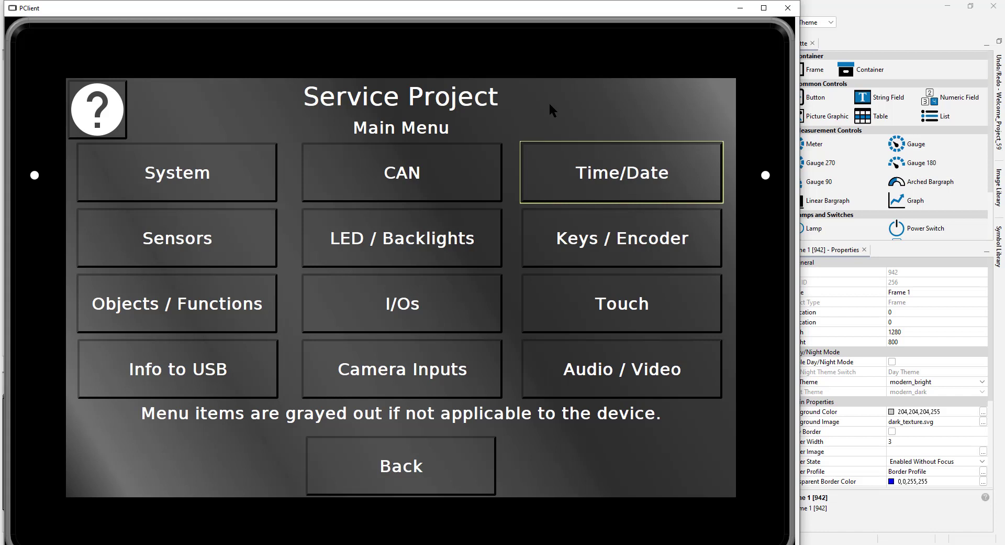
# - Return to OPUS Projektor and expand the JavaScripts (195) folder in the Projects tree
pyautogui.hotkey('alt', 'Tab')
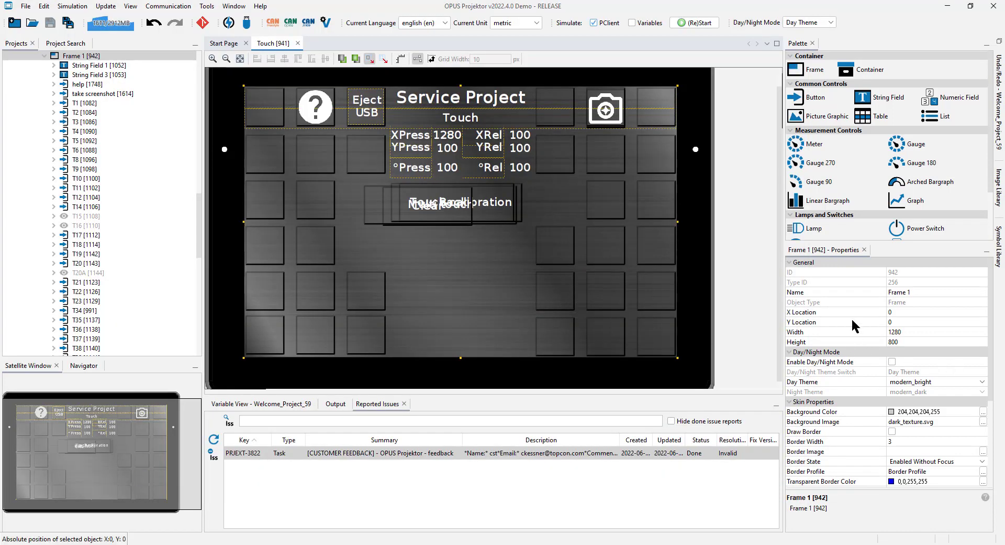
pyautogui.scroll(-5, 856, 327)
pyautogui.scroll(5, 859, 427)
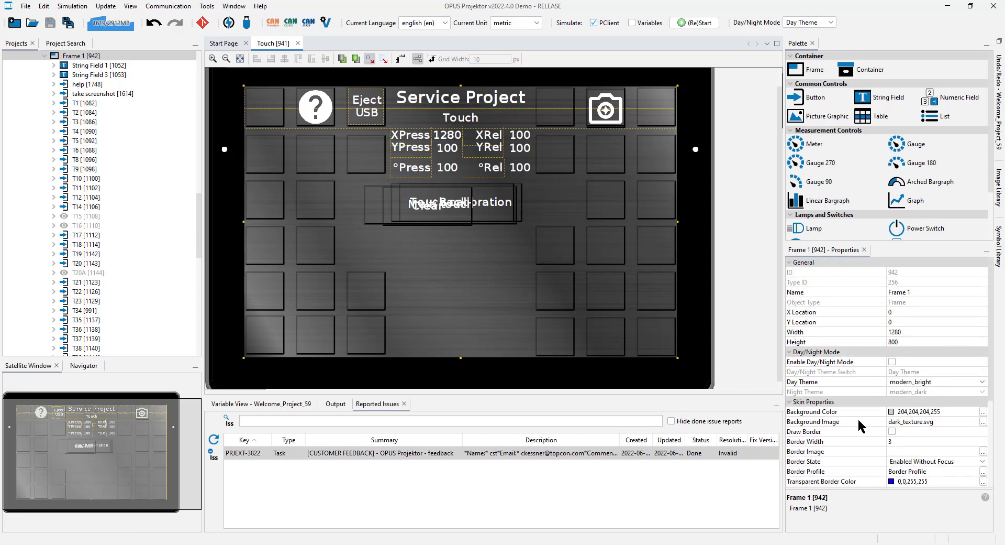
pyautogui.scroll(-15, 154, 225)
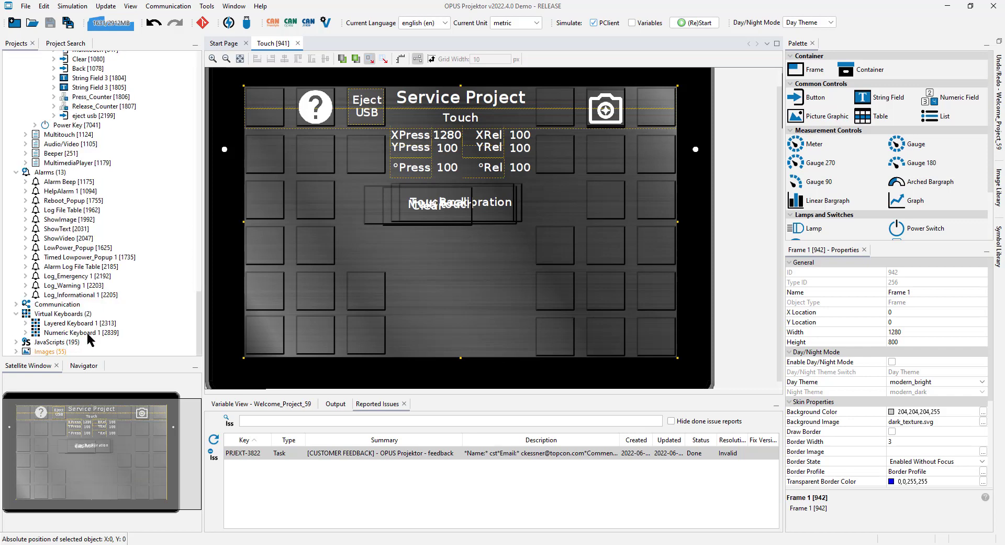
pyautogui.click(15, 342)
pyautogui.scroll(-10, 133, 251)
# - Open roll_over.js, review its setProperty list, and place the cursor on empty line 64
pyautogui.doubleClick(48, 238)
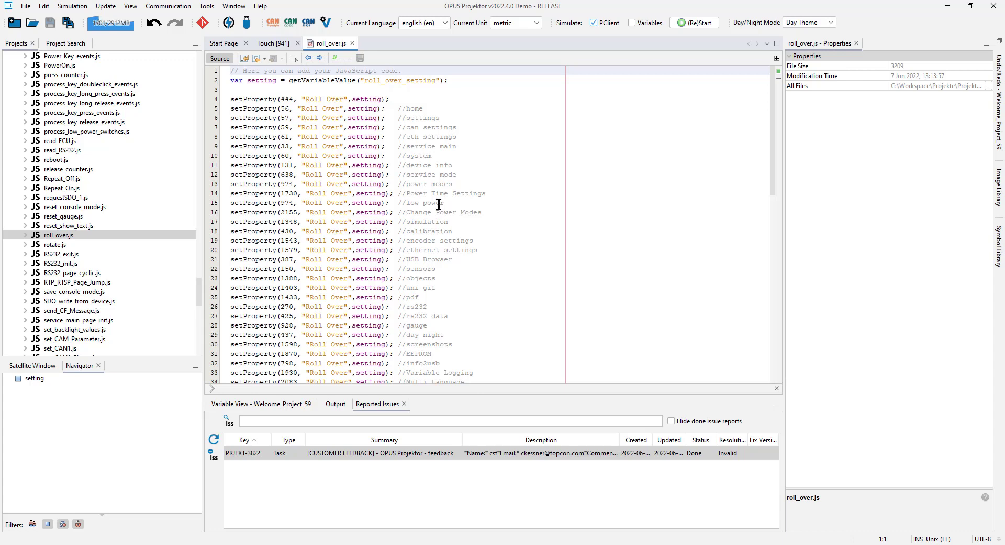
pyautogui.scroll(-15, 279, 223)
pyautogui.scroll(2, 279, 222)
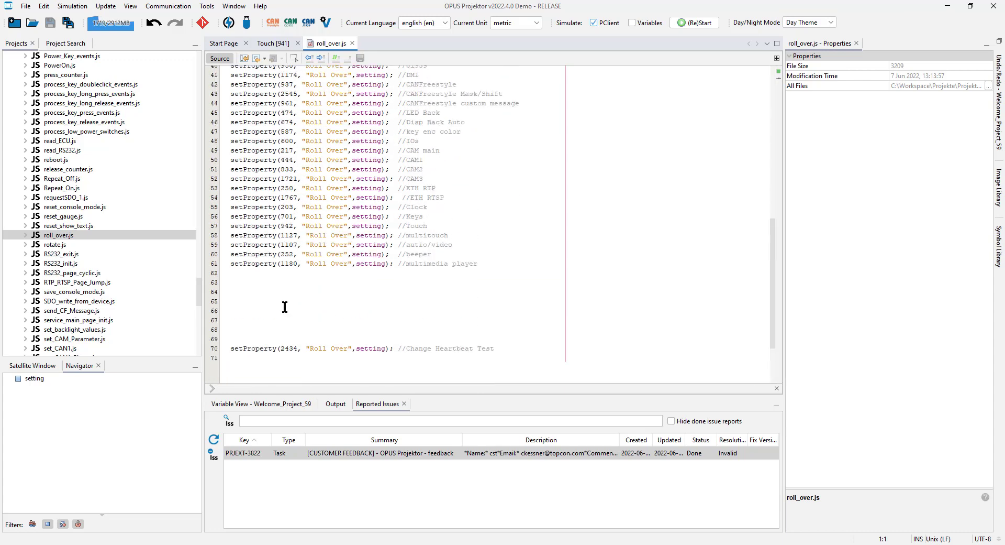
pyautogui.click(284, 264)
pyautogui.click(288, 291)
pyautogui.scroll(13, 413, 94)
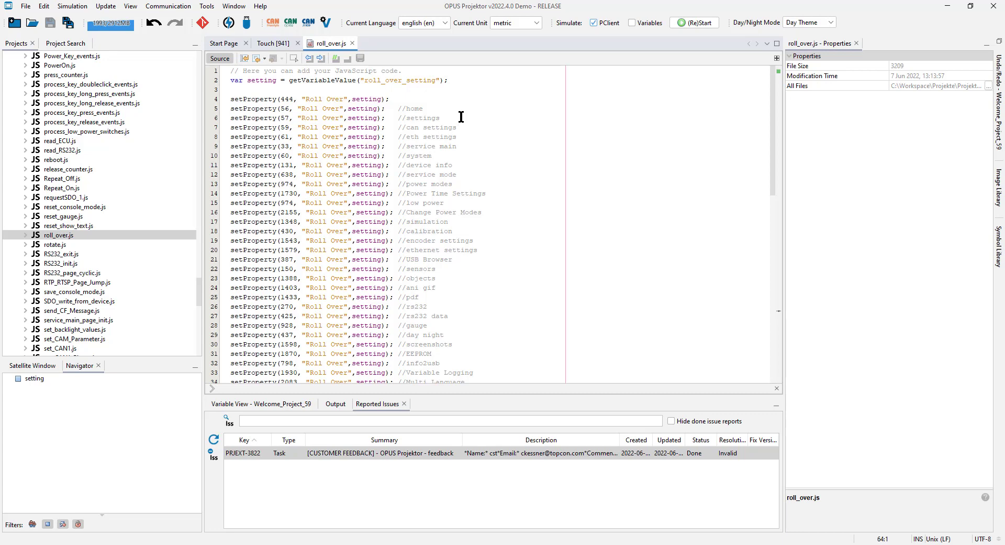
# - Close roll_over.js, select Frame 1, and open getProperty under the manual's Custom JavaScript functions
pyautogui.click(352, 43)
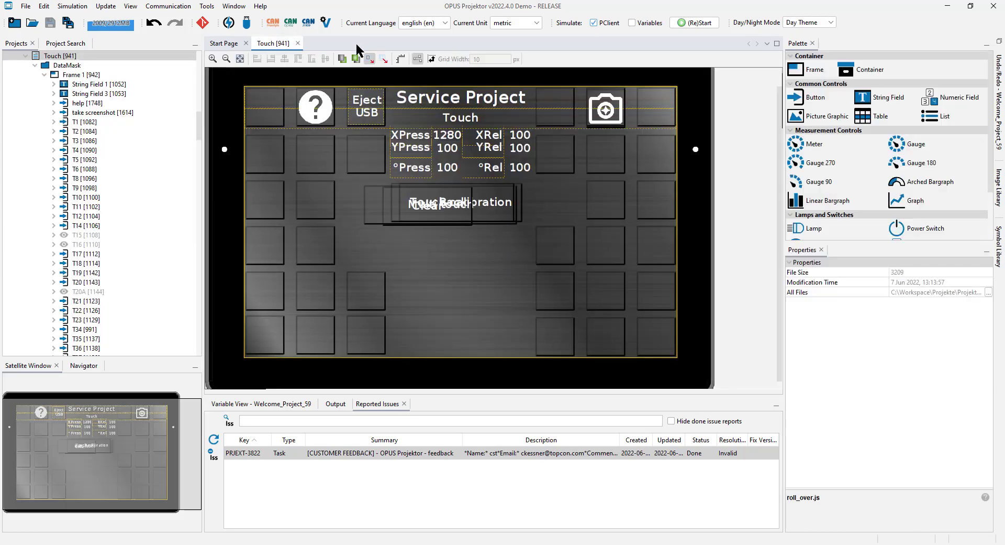
pyautogui.click(499, 291)
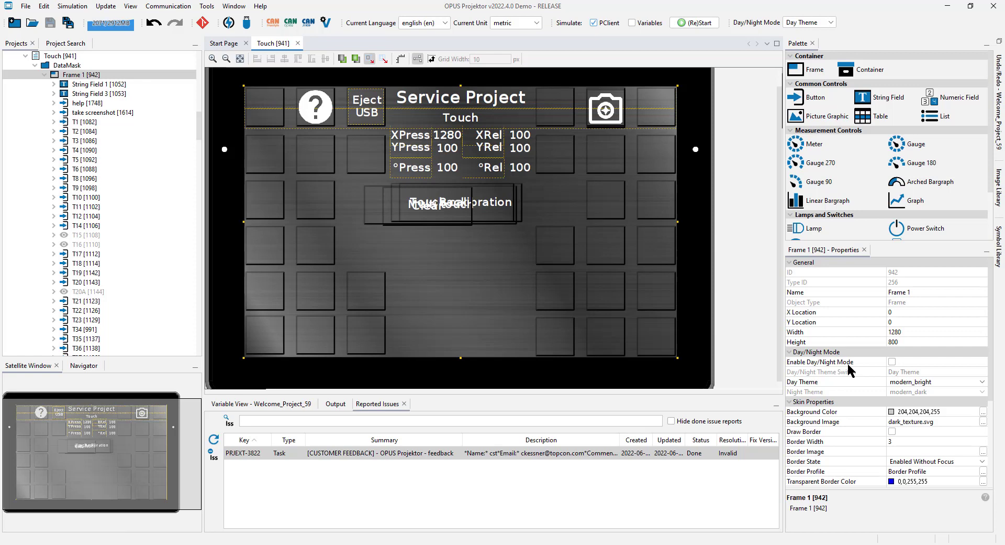
pyautogui.press('F1')
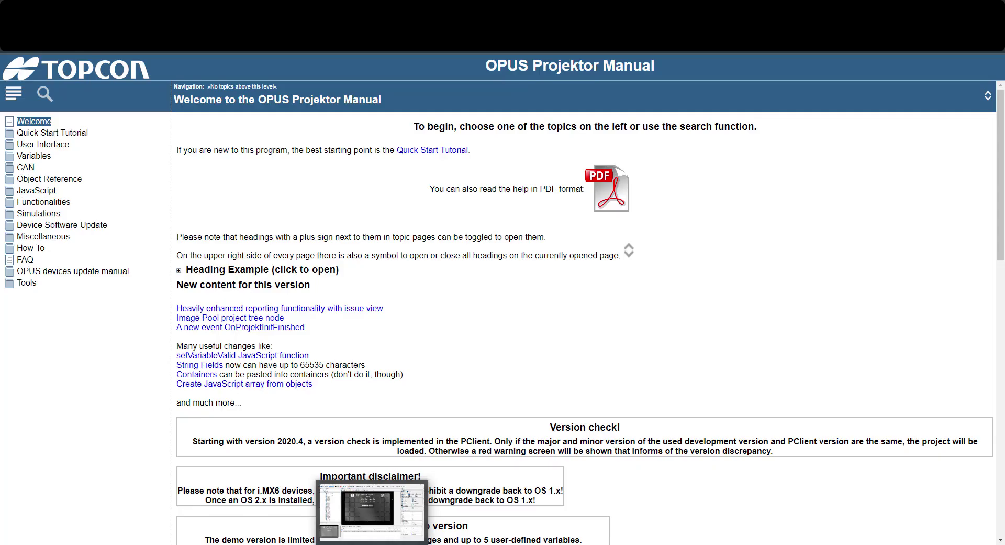
pyautogui.click(37, 190)
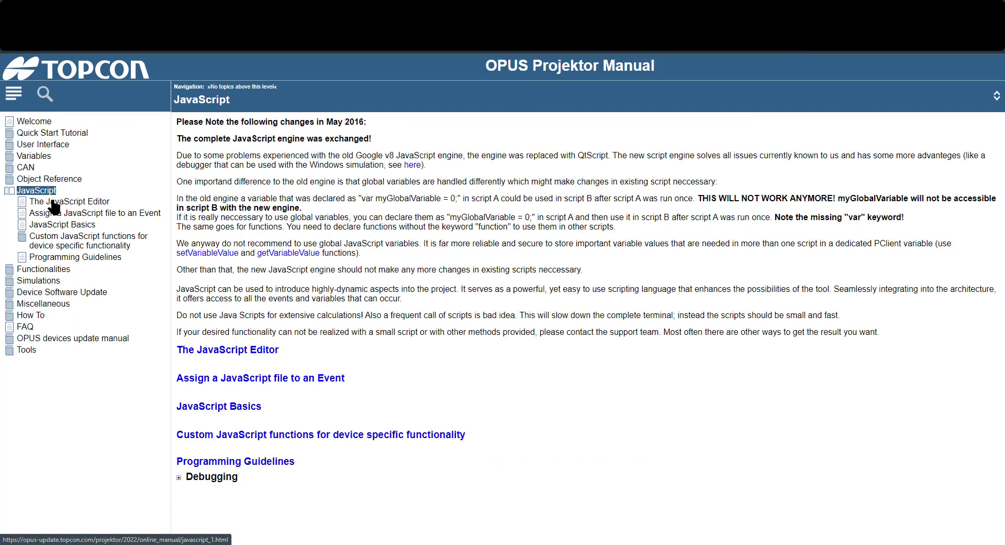
pyautogui.click(99, 242)
pyautogui.scroll(-6, 277, 290)
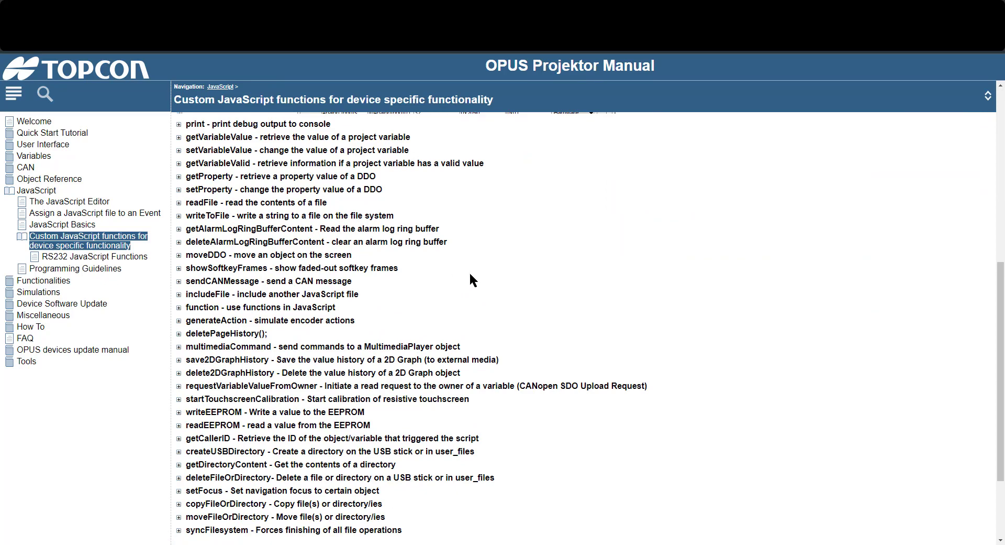
pyautogui.click(178, 177)
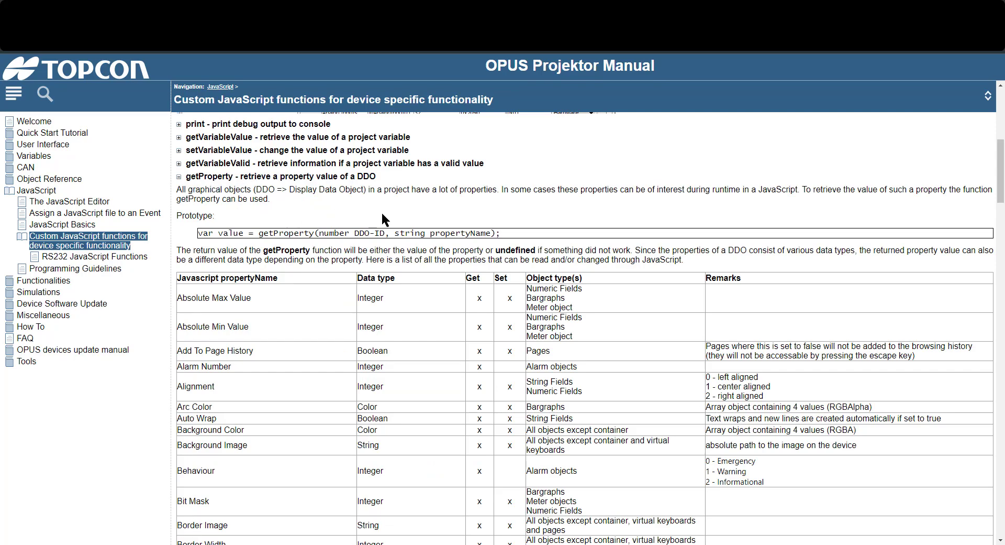
# - Highlight the Flashing and Flashing Cycle rows in the getProperty property table
pyautogui.scroll(-15, 423, 306)
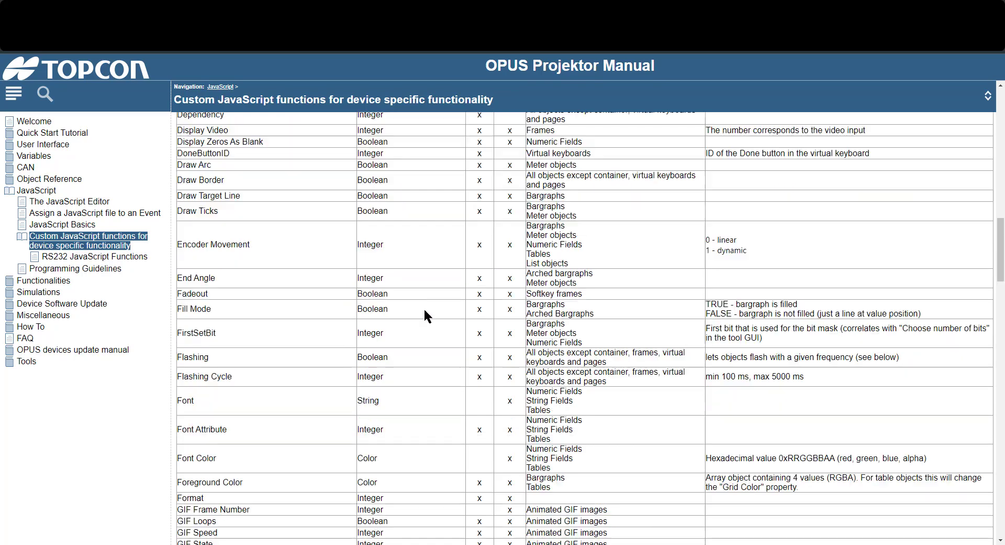
pyautogui.scroll(1, 424, 307)
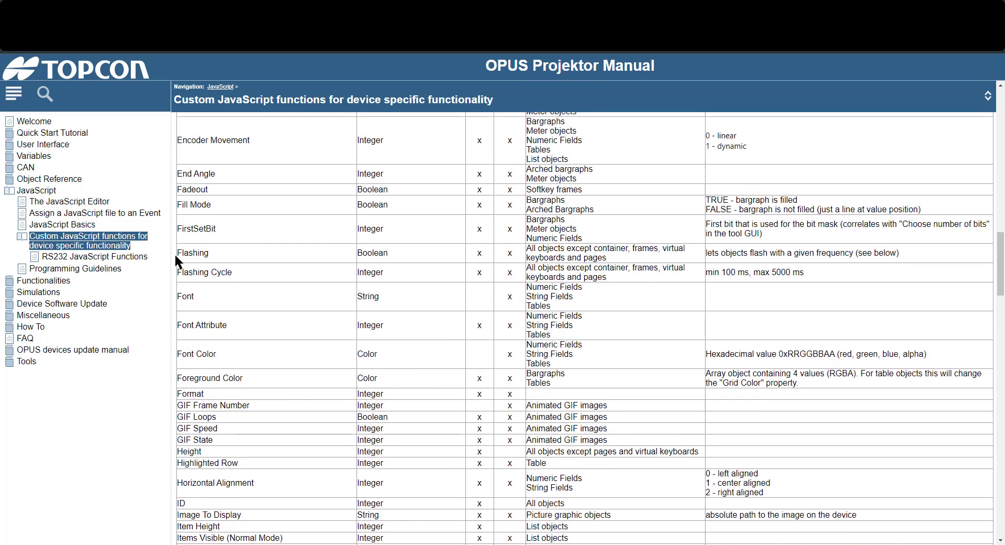
pyautogui.moveTo(176, 252); pyautogui.dragTo(254, 274)
pyautogui.moveTo(322, 272); pyautogui.dragTo(811, 274)
pyautogui.click(815, 274)
pyautogui.moveTo(176, 272); pyautogui.dragTo(832, 283)
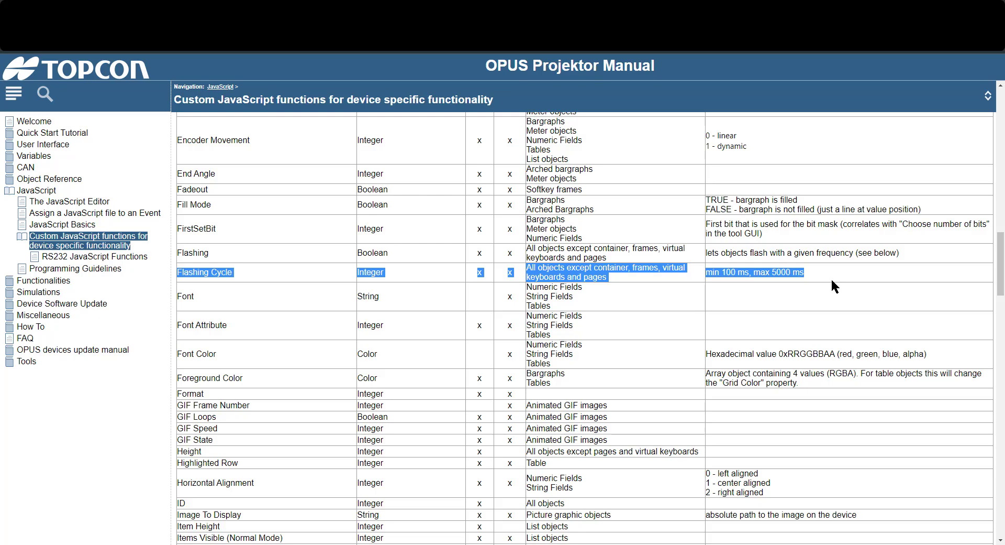
pyautogui.moveTo(177, 252); pyautogui.dragTo(245, 256)
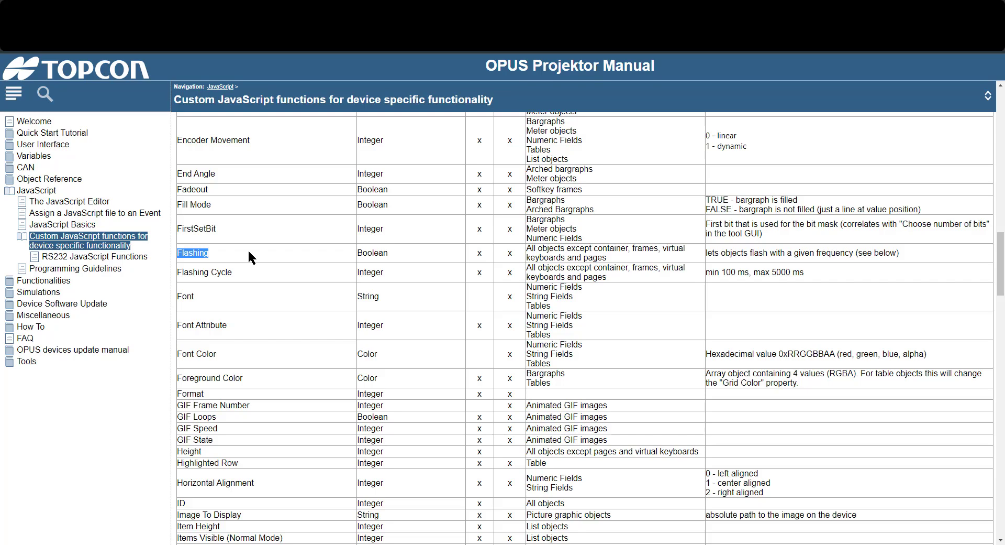
pyautogui.click(215, 250)
# - Close the help manual, then the Satellite Window and Navigator views
pyautogui.click(941, 12)
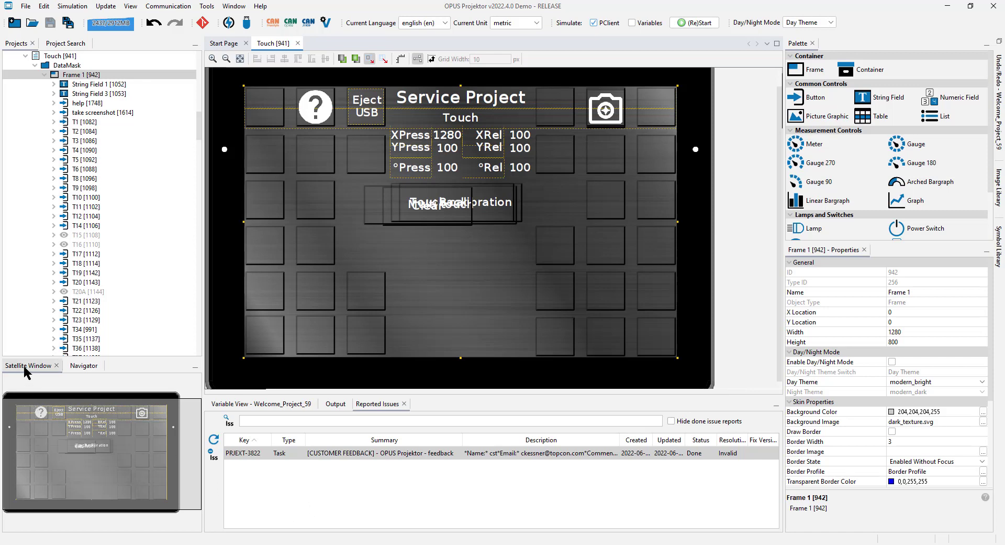
pyautogui.click(57, 365)
pyautogui.click(43, 366)
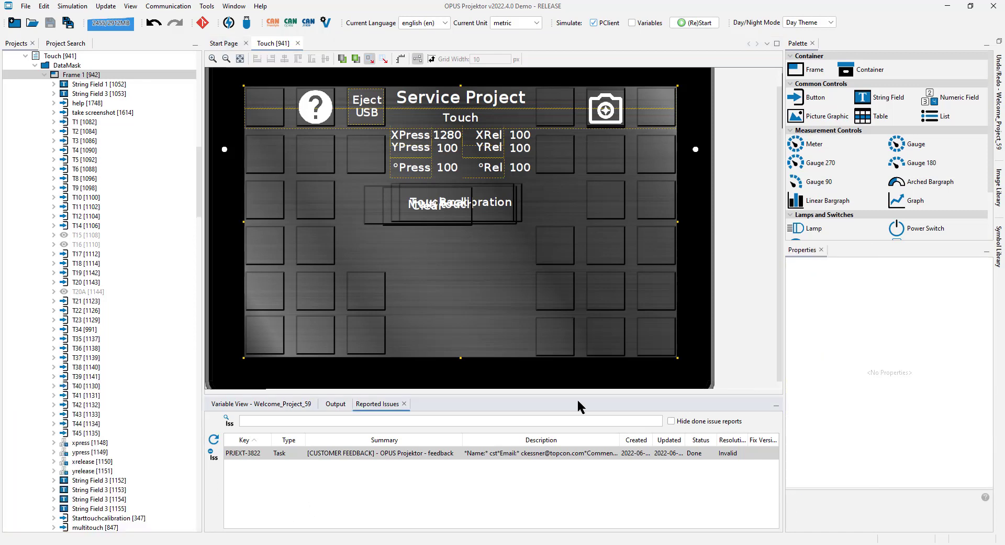
# - Dock the Undo/Redo history view below the Projects tree
pyautogui.click(997, 78)
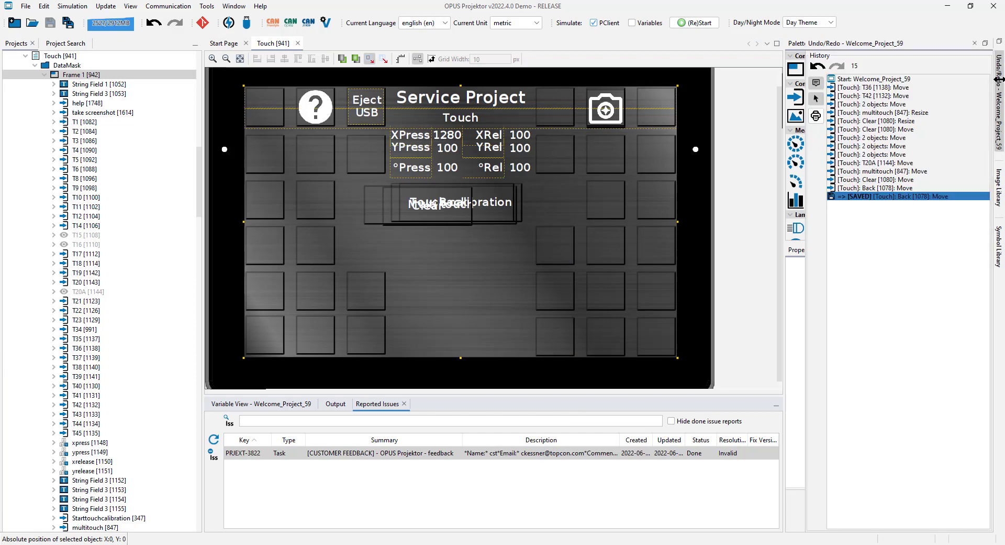
pyautogui.moveTo(997, 79); pyautogui.dragTo(30, 432)
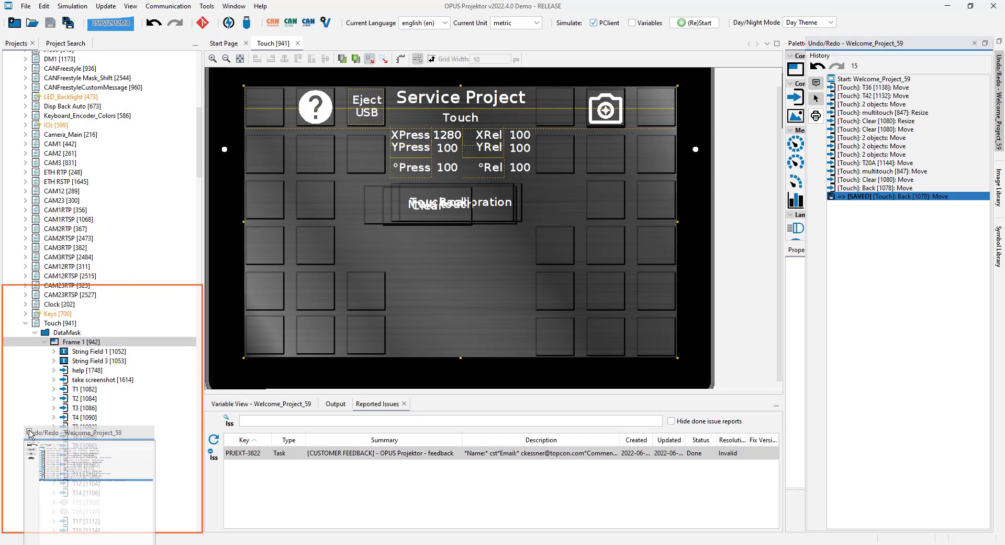
pyautogui.moveTo(30, 433); pyautogui.dragTo(30, 433)
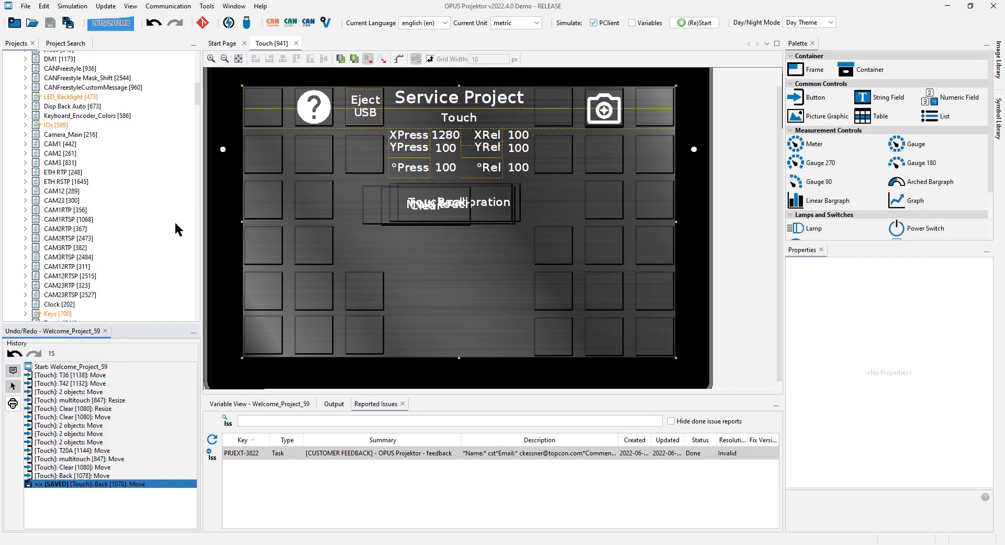
pyautogui.scroll(10, 137, 245)
# - Resize the history panel, scroll its entries, and open the [SAVED] entry's context menu
pyautogui.moveTo(124, 323); pyautogui.dragTo(129, 396)
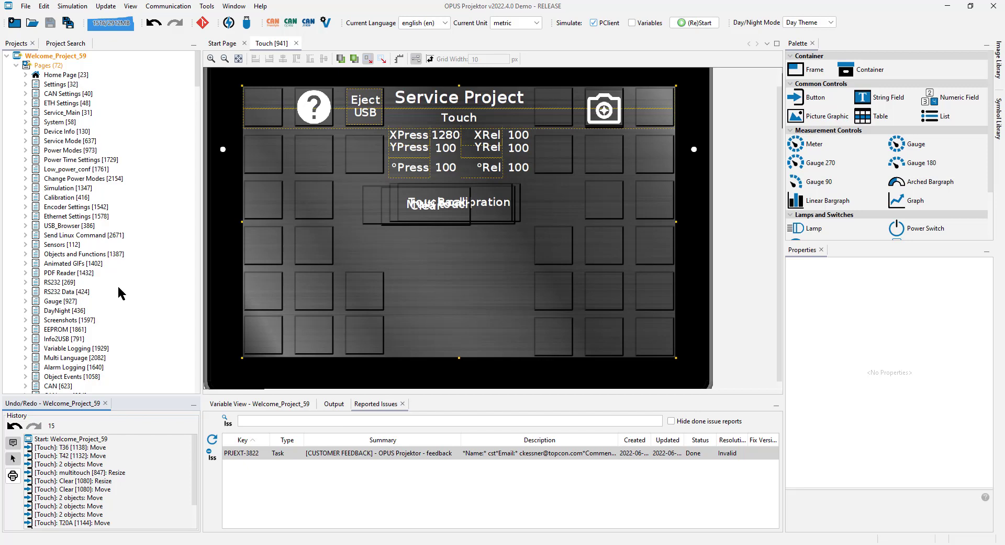
pyautogui.scroll(-2, 121, 273)
pyautogui.scroll(2, 121, 274)
pyautogui.scroll(-2, 112, 475)
pyautogui.scroll(2, 136, 497)
pyautogui.scroll(-2, 137, 498)
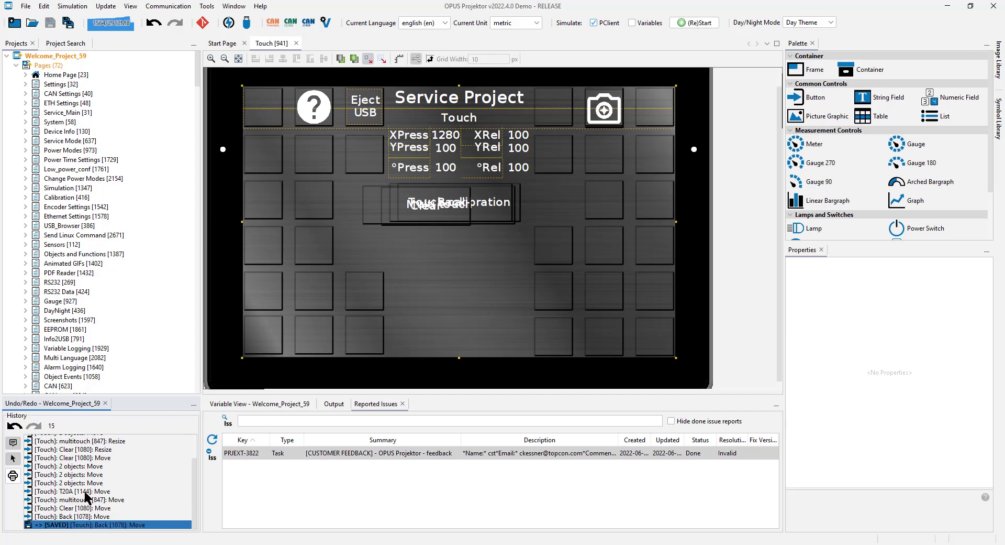
pyautogui.scroll(3, 122, 478)
pyautogui.moveTo(121, 479)
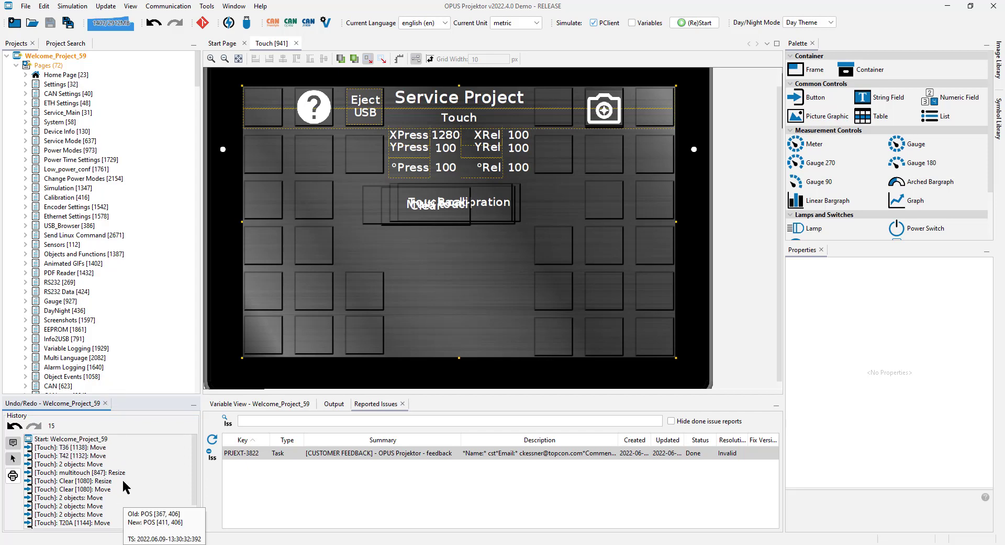
pyautogui.scroll(-2, 121, 478)
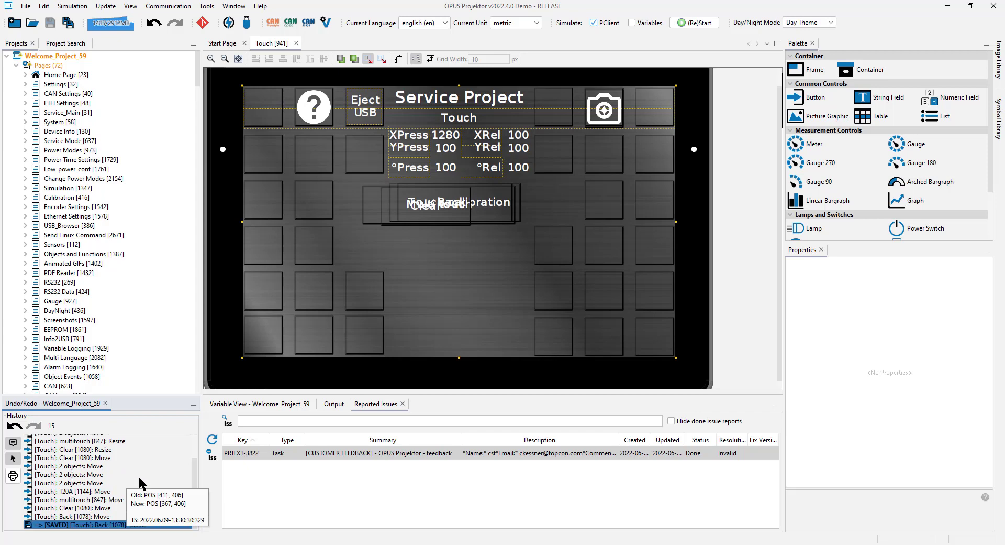
pyautogui.rightClick(63, 518)
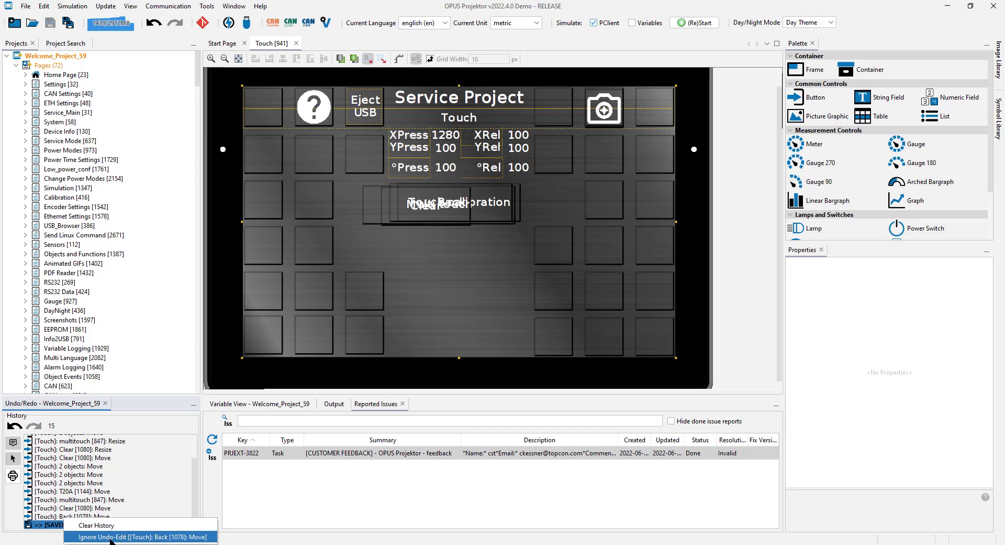
# - Move button T22 to a new grid slot, then trial-move T21 and T37 left
pyautogui.moveTo(542, 302); pyautogui.dragTo(541, 288)
pyautogui.click(563, 234)
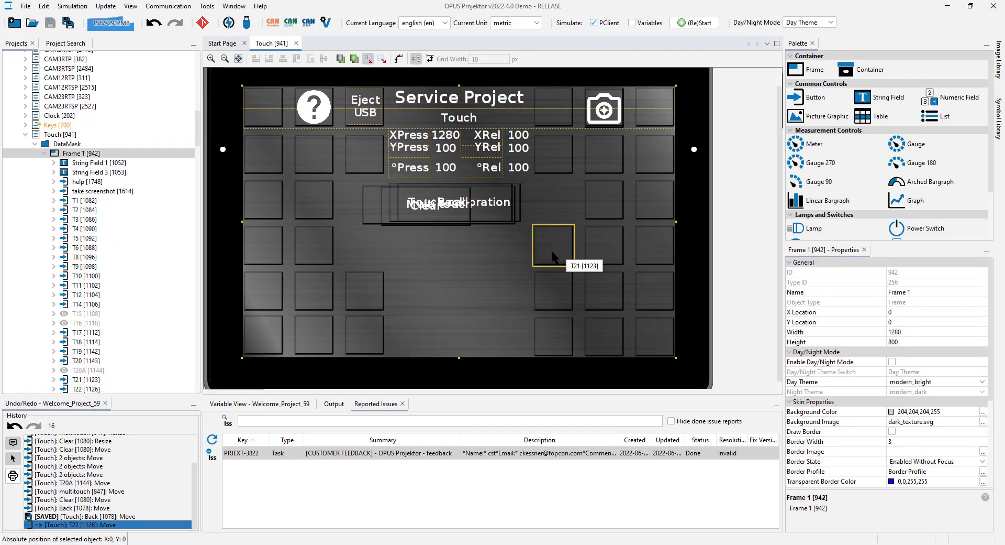
pyautogui.moveTo(551, 250); pyautogui.dragTo(424, 253)
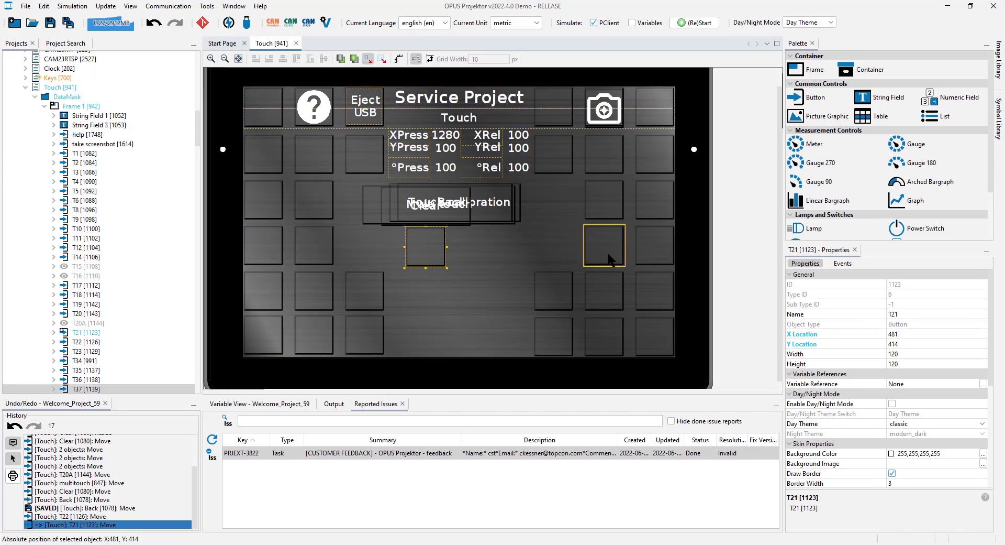
pyautogui.moveTo(608, 255); pyautogui.dragTo(478, 254)
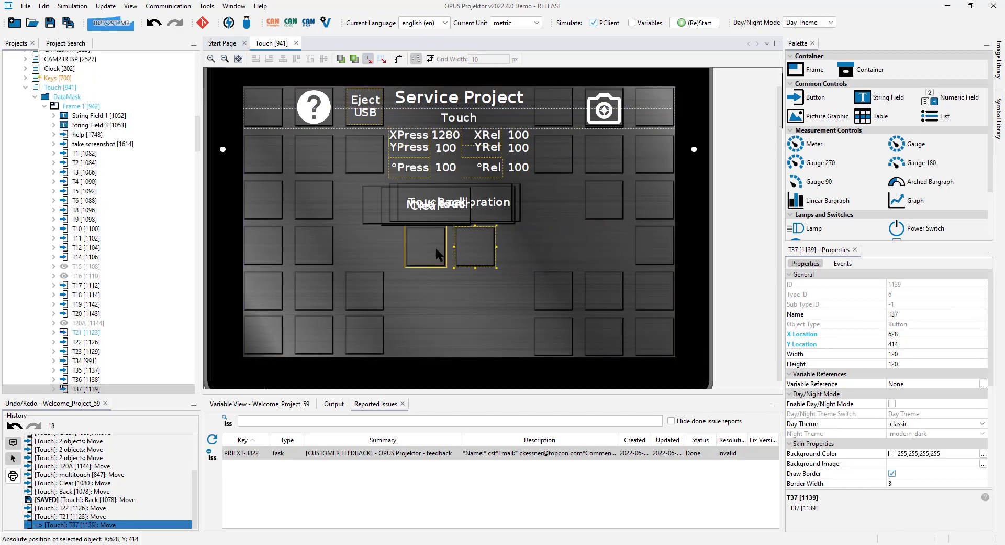
# - Discard the T37 move with Ignore Undo-Edit and roll history back to undo T21's move
pyautogui.rightClick(89, 524)
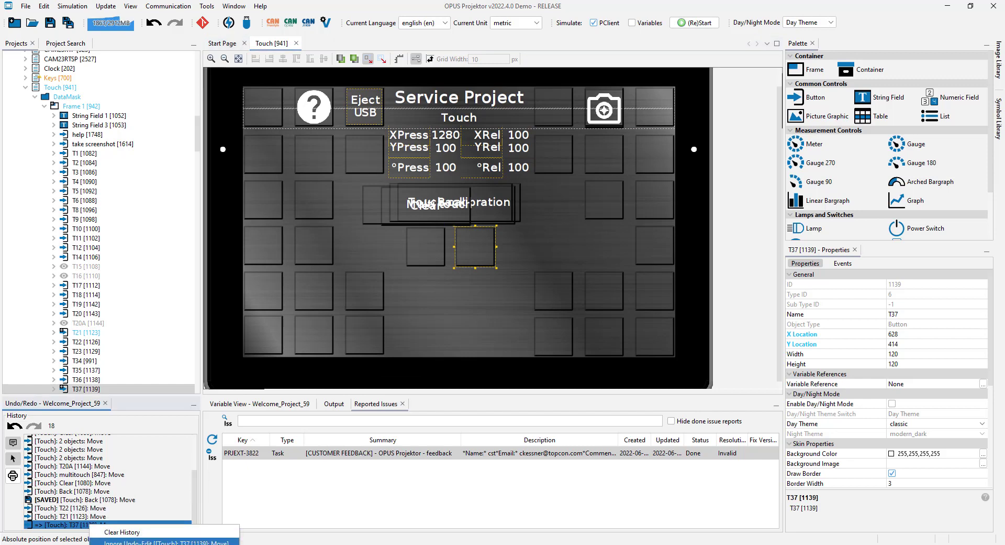
pyautogui.click(113, 542)
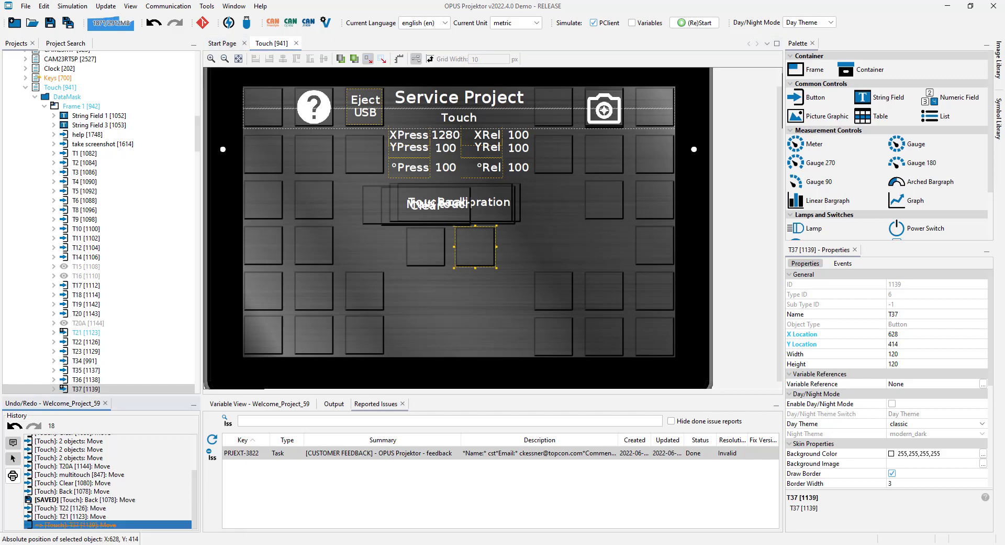
pyautogui.click(92, 507)
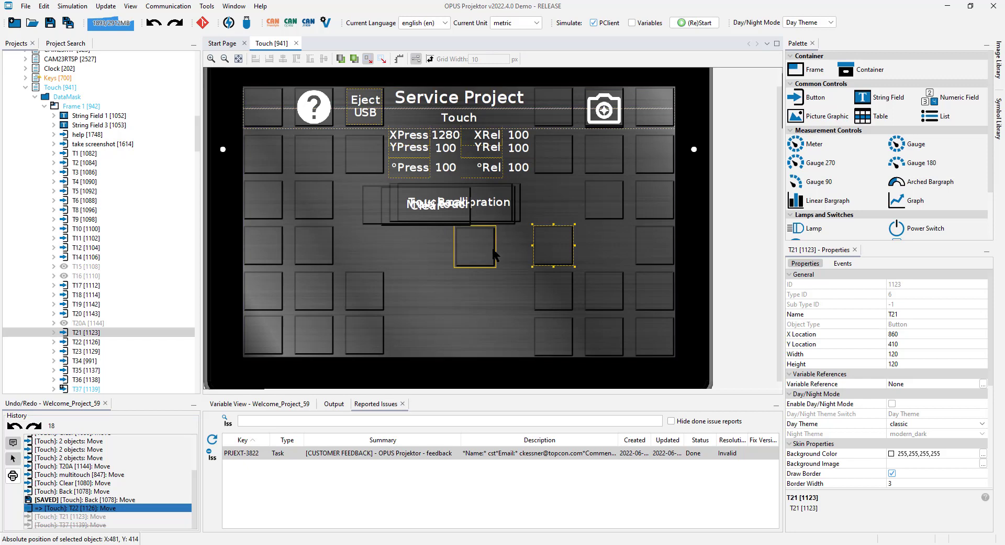
pyautogui.click(562, 256)
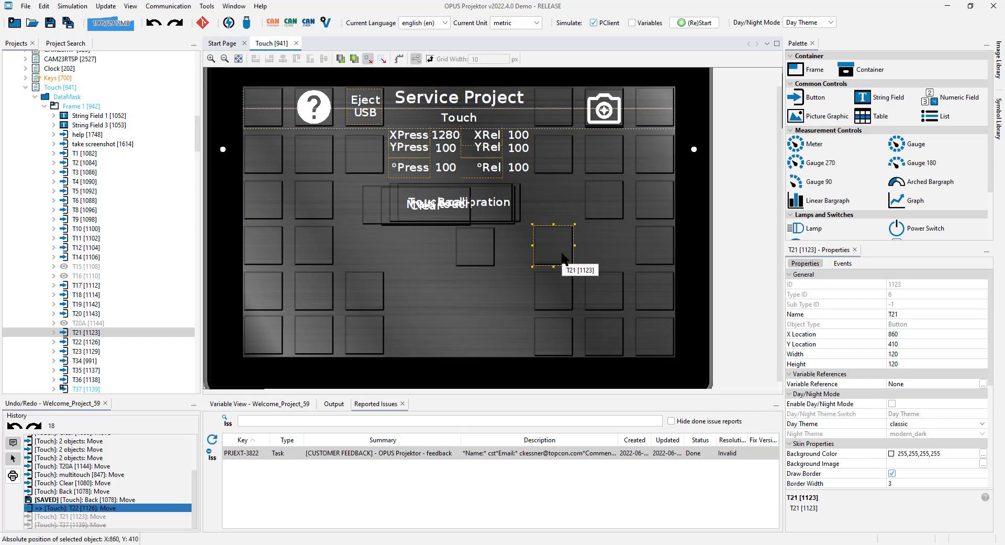
pyautogui.click(581, 268)
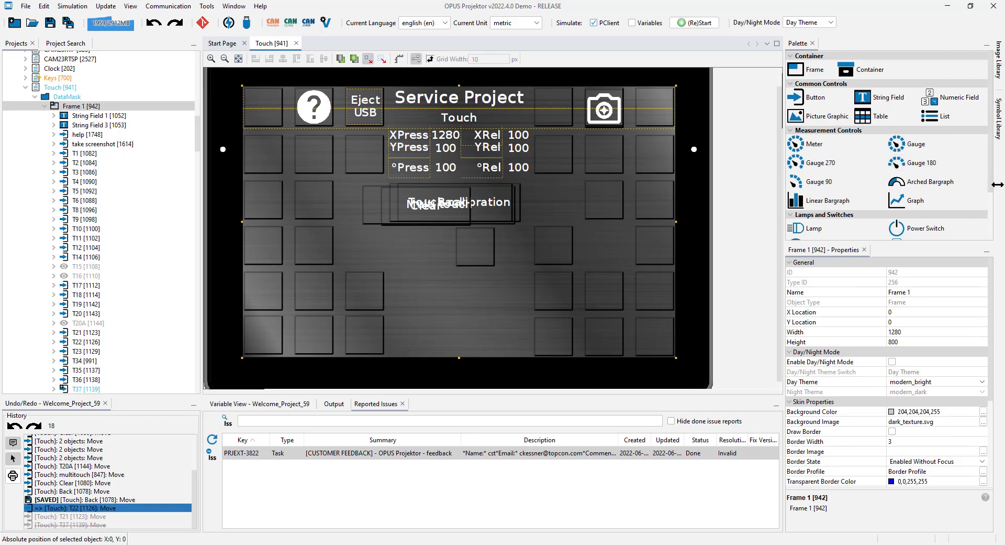
# - Show the Symbol Library's Material set and scroll down to the person icons
pyautogui.click(999, 121)
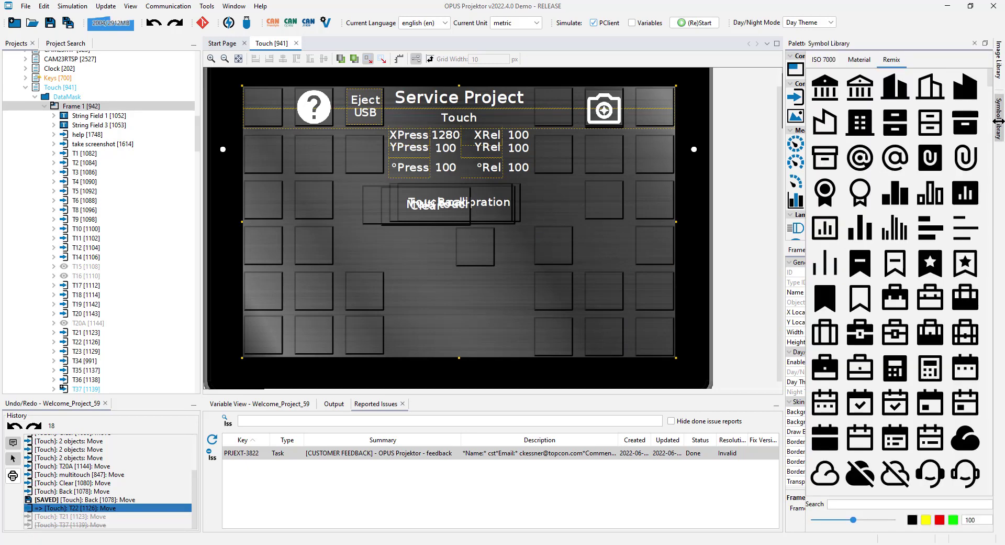
pyautogui.click(860, 59)
pyautogui.click(892, 60)
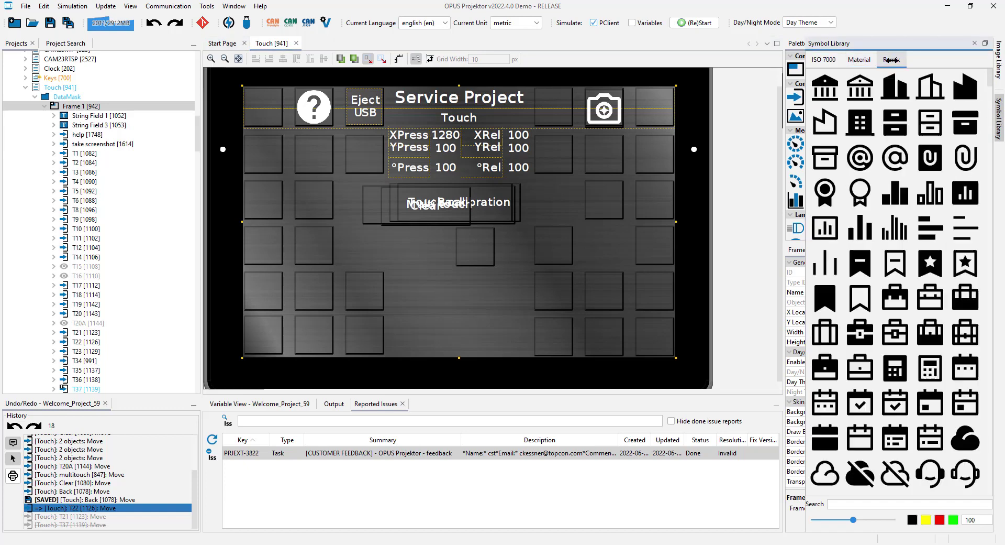
pyautogui.click(859, 59)
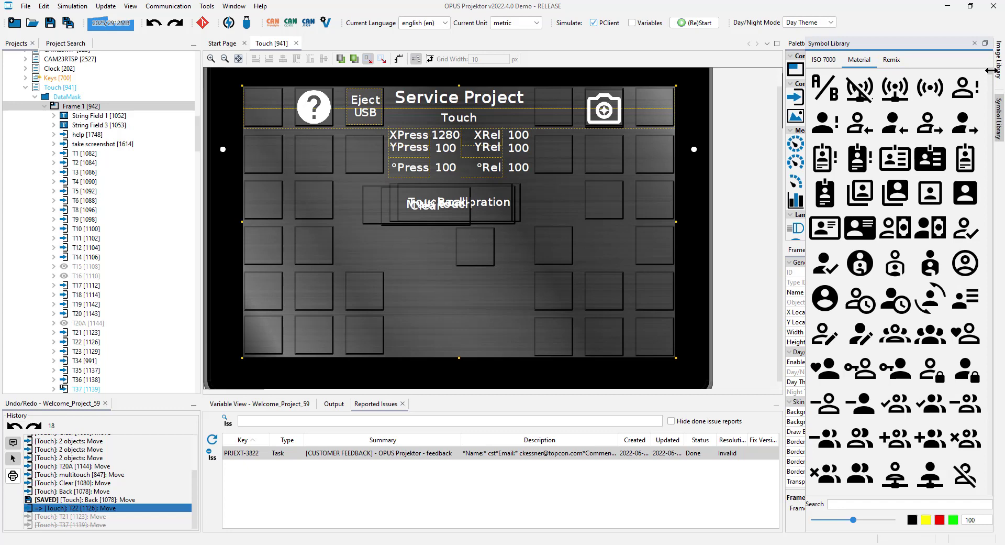
pyautogui.scroll(-5, 991, 86)
pyautogui.scroll(-10, 991, 86)
# - Set the symbol colour to green and drop a person symbol onto the page as a Picture Graphic
pyautogui.click(915, 518)
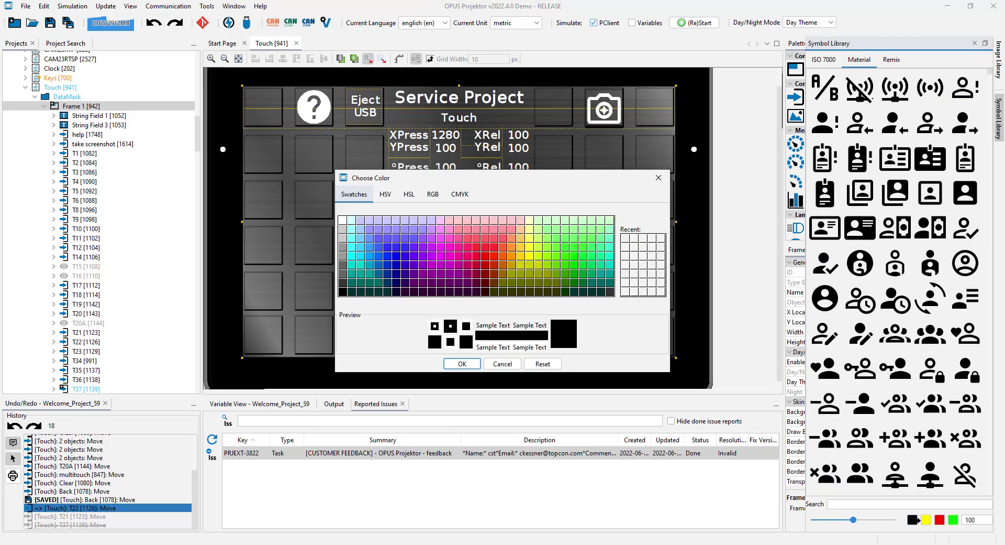
pyautogui.click(462, 363)
pyautogui.moveTo(825, 297); pyautogui.dragTo(449, 294)
pyautogui.click(531, 303)
# - Set the graphic's blend colour to red 255,102,102, enlarge it, and shift it slightly right
pyautogui.scroll(-3, 824, 464)
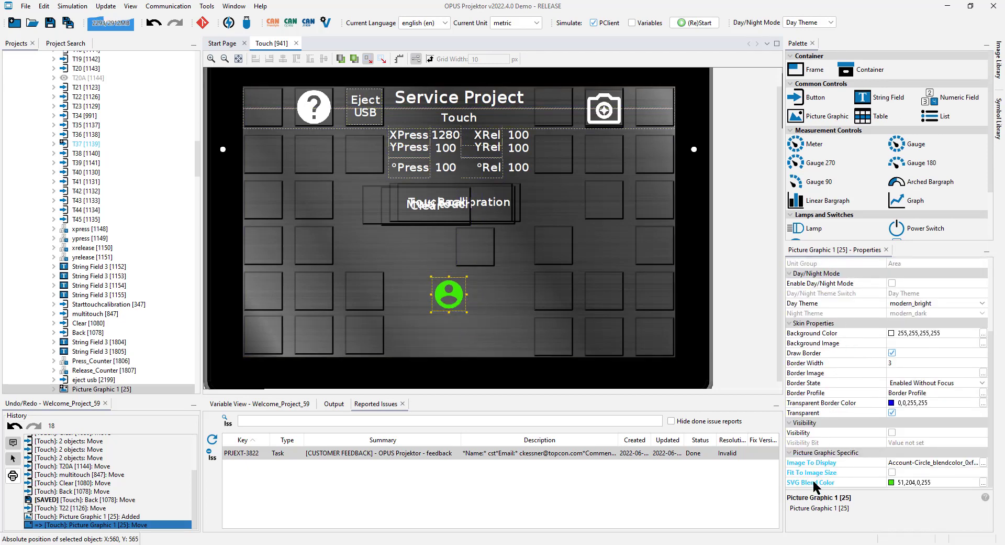
pyautogui.click(983, 481)
pyautogui.click(502, 238)
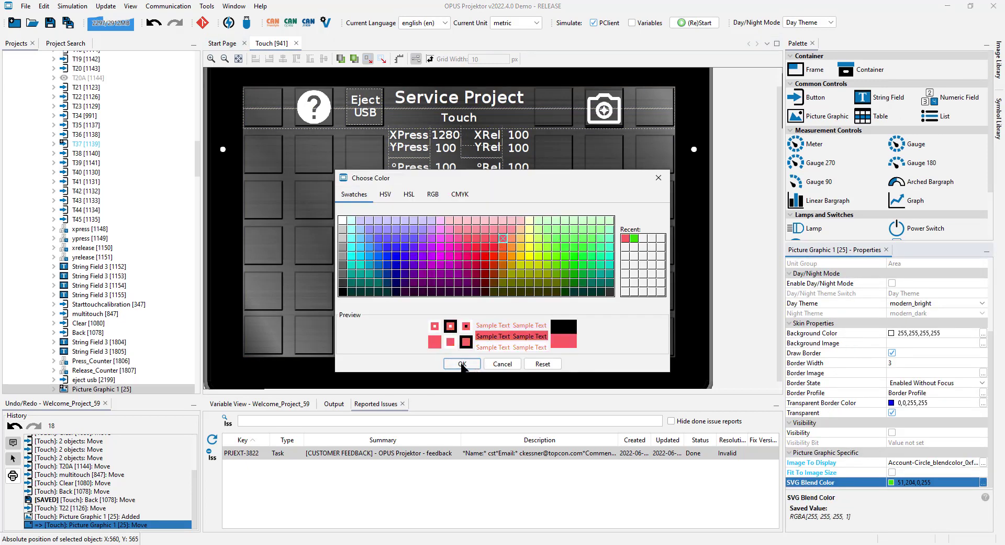
pyautogui.click(462, 364)
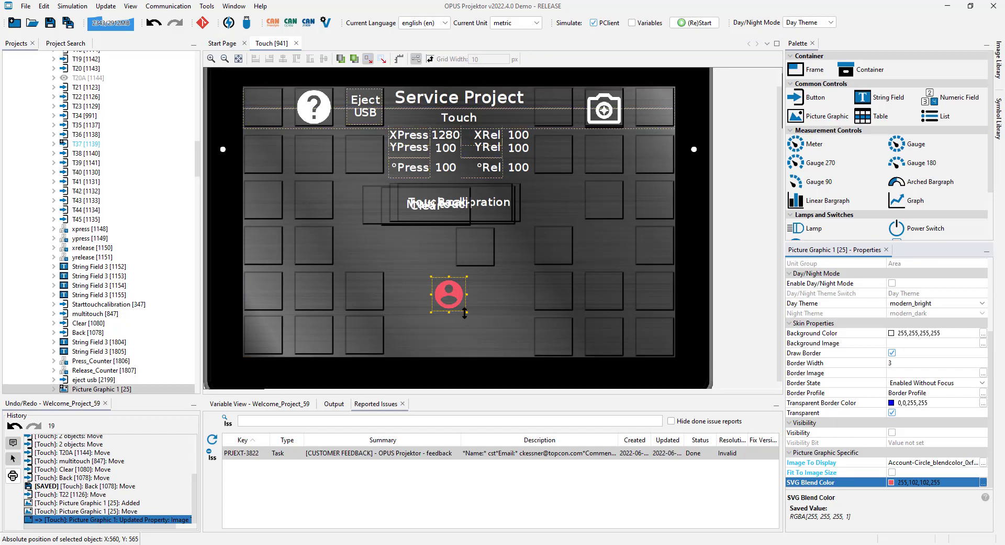
pyautogui.moveTo(467, 313); pyautogui.dragTo(520, 341)
pyautogui.moveTo(430, 276); pyautogui.dragTo(253, 111)
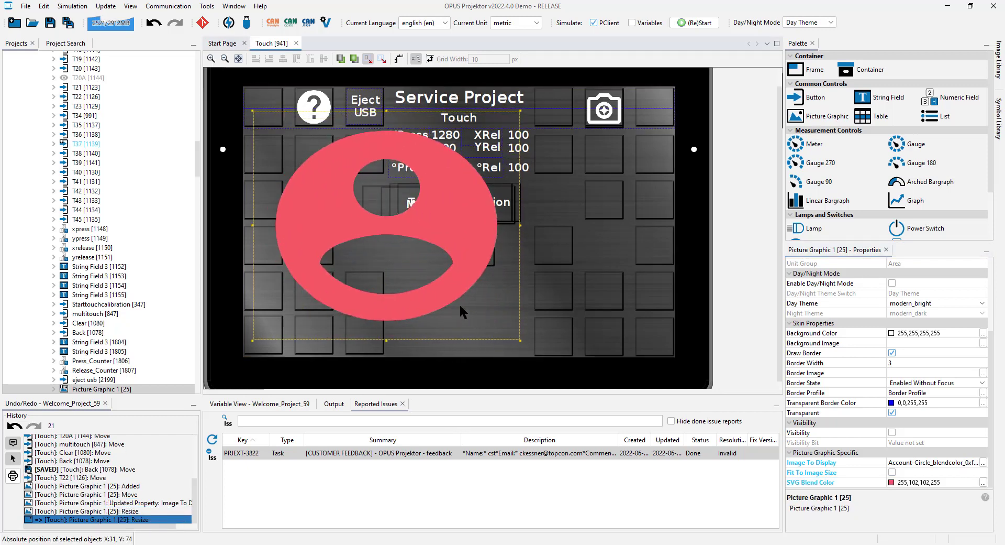
pyautogui.moveTo(461, 303); pyautogui.dragTo(476, 303)
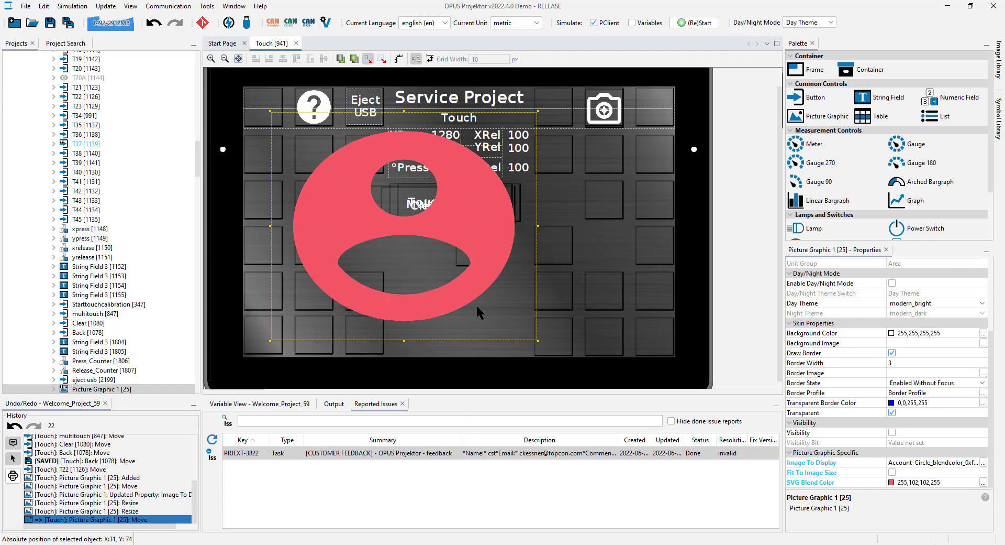
# - Revert to the saved state, then set a green ISO 7000 rotation symbol as T36's background
pyautogui.hotkey('ctrl', 'z')
pyautogui.hotkey('ctrl', 'z')
pyautogui.hotkey('ctrl', 'z')
pyautogui.hotkey('ctrl', 'z')
pyautogui.hotkey('ctrl', 'z')
pyautogui.hotkey('ctrl', 'z')
pyautogui.hotkey('ctrl', 'z')
pyautogui.click(998, 117)
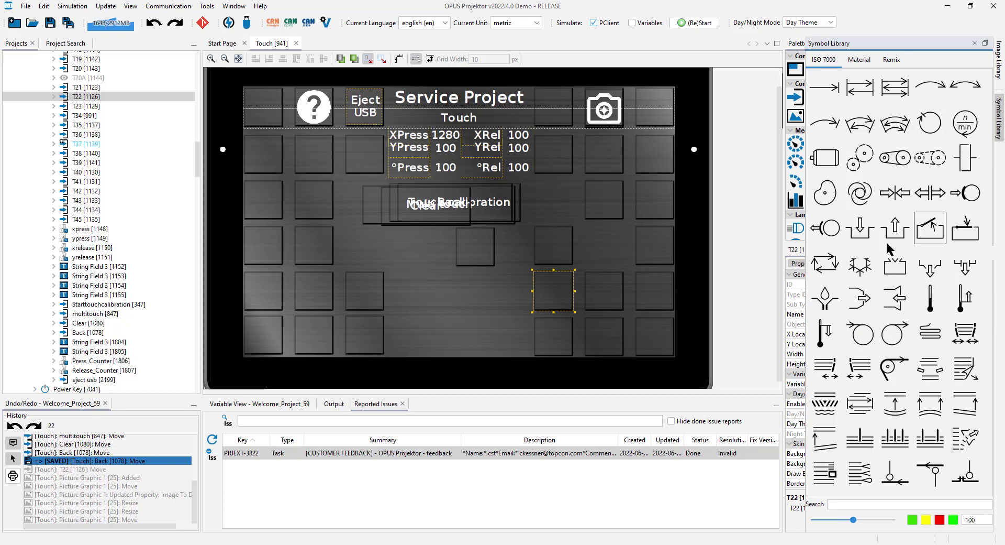
pyautogui.moveTo(900, 260); pyautogui.dragTo(605, 201)
pyautogui.moveTo(660, 204)
pyautogui.click(722, 242)
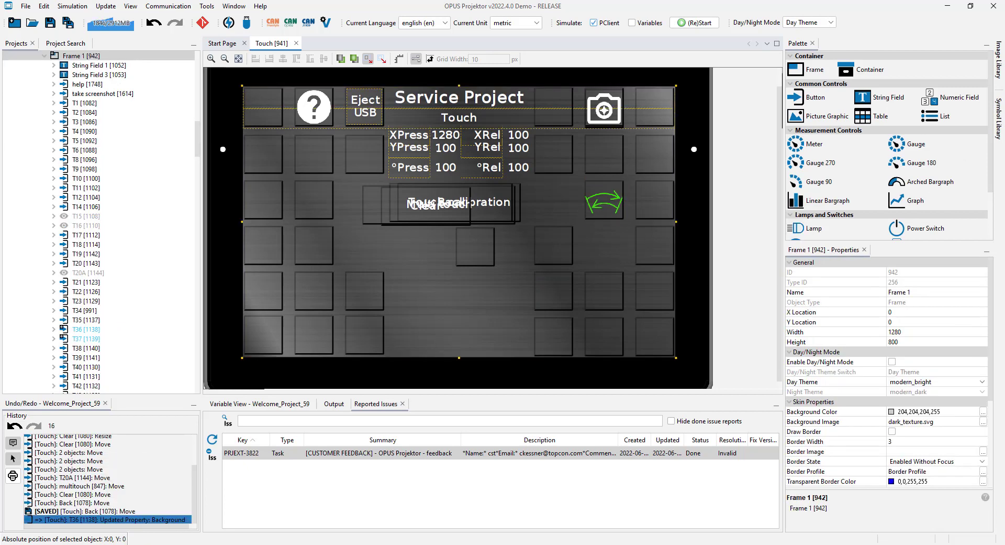
# - Refresh the Image Library and place the gear image as a picture graphic on the Touch page
pyautogui.click(1000, 62)
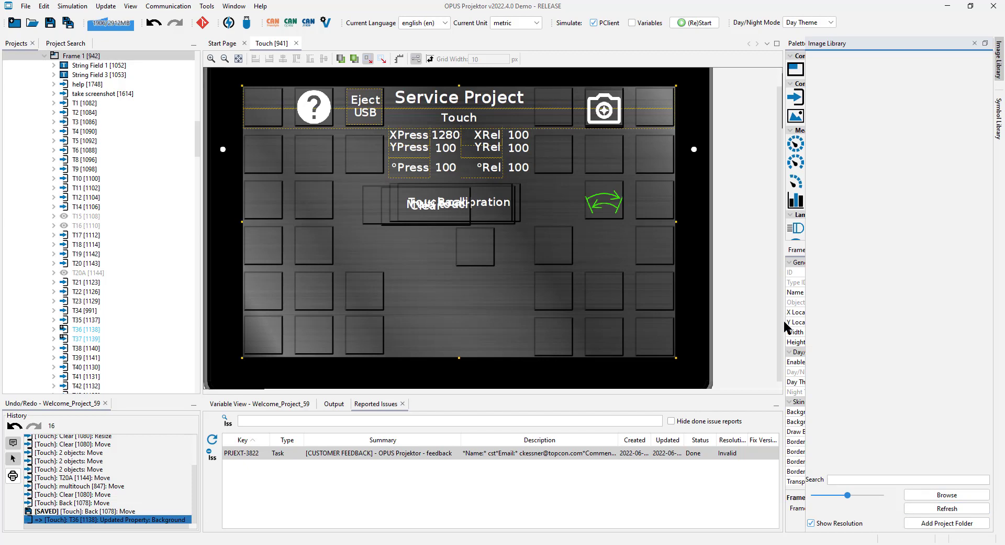
pyautogui.click(949, 507)
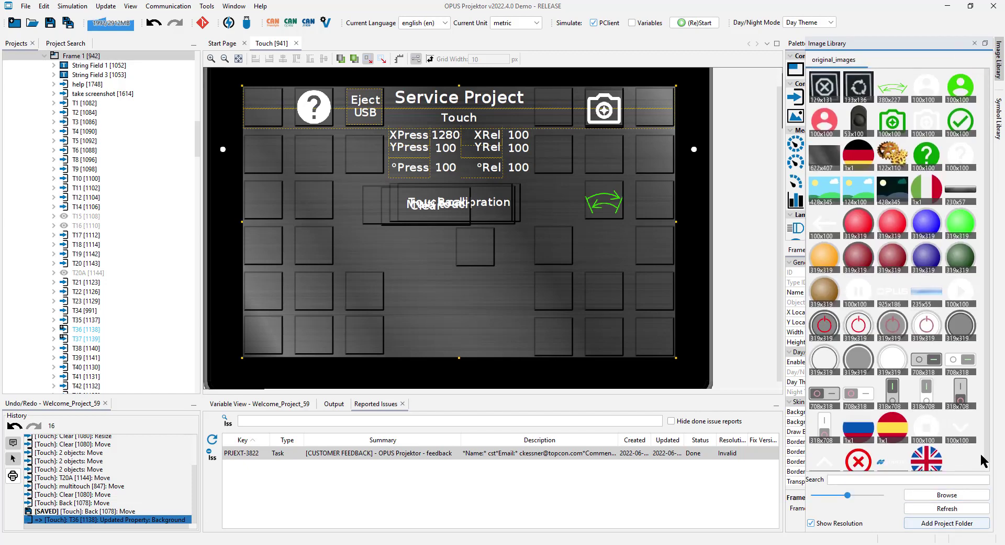
pyautogui.scroll(-1, 977, 460)
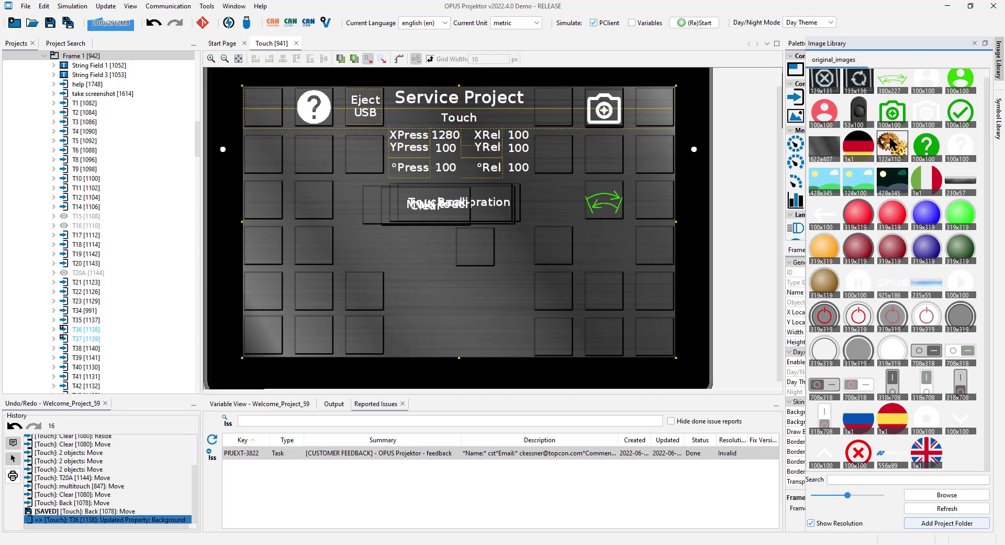
pyautogui.moveTo(890, 141); pyautogui.dragTo(615, 246)
pyautogui.moveTo(430, 284); pyautogui.dragTo(426, 286)
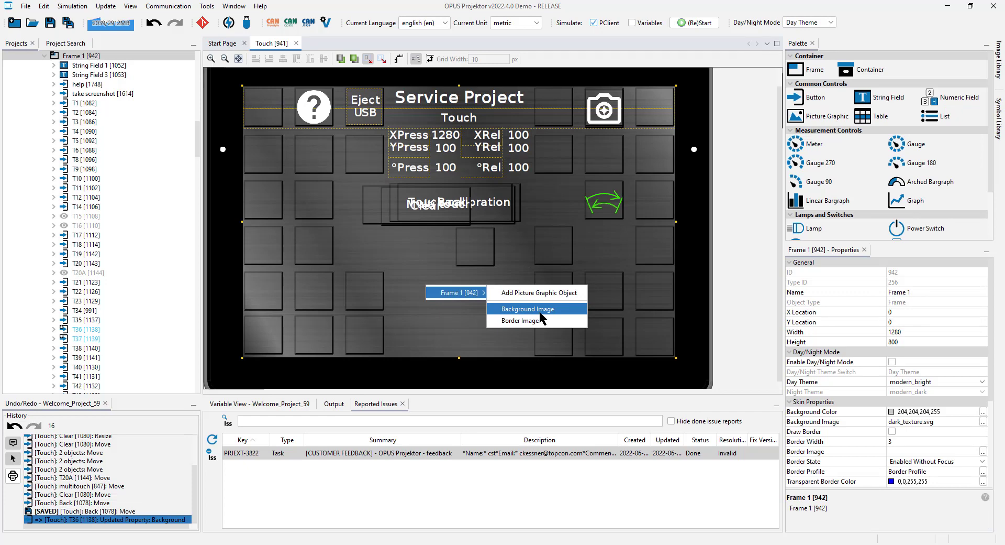
pyautogui.click(539, 292)
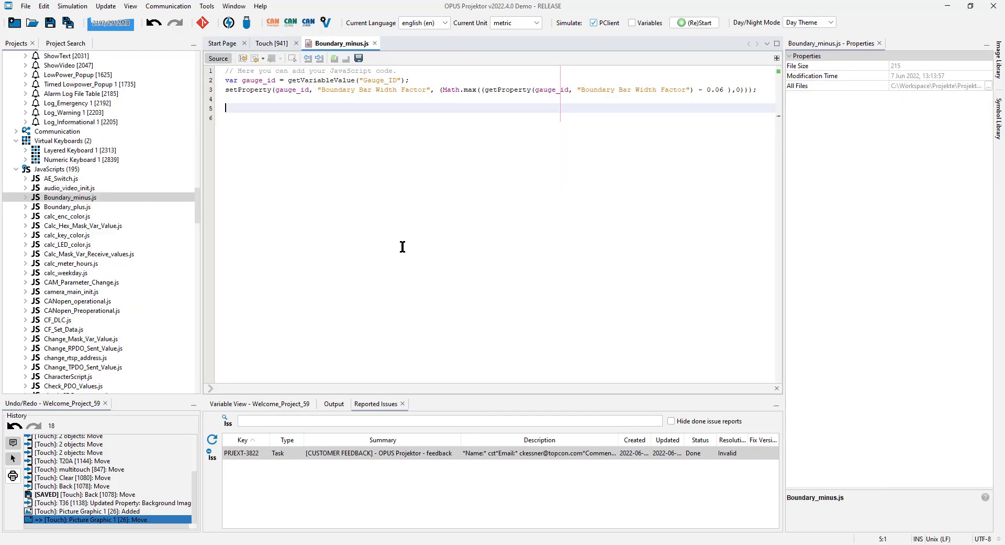
# - Add a setFocus(1138, openForInput) call at line 6 of Boundary_minus.js, then return to the Touch page
pyautogui.scroll(15, 81, 240)
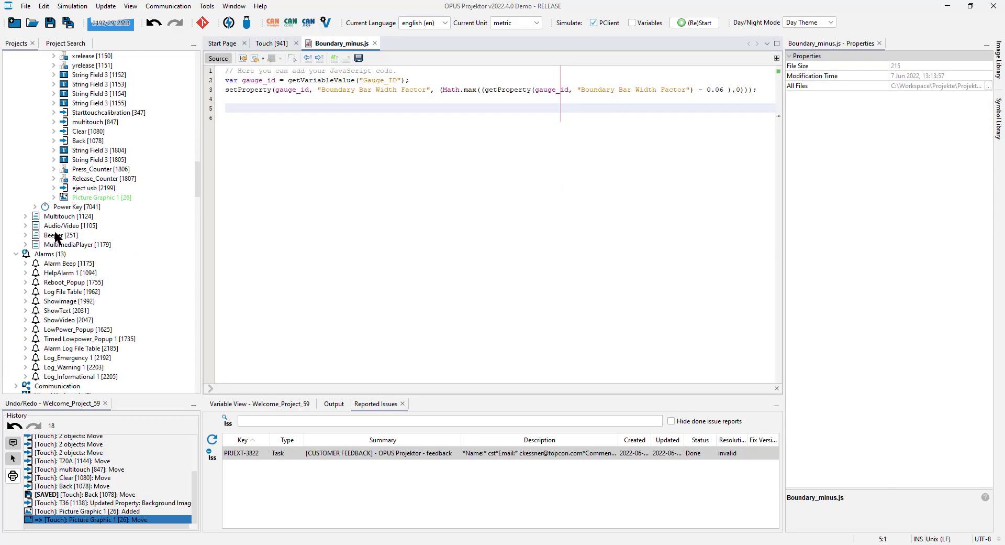
pyautogui.click(84, 254)
pyautogui.click(253, 168)
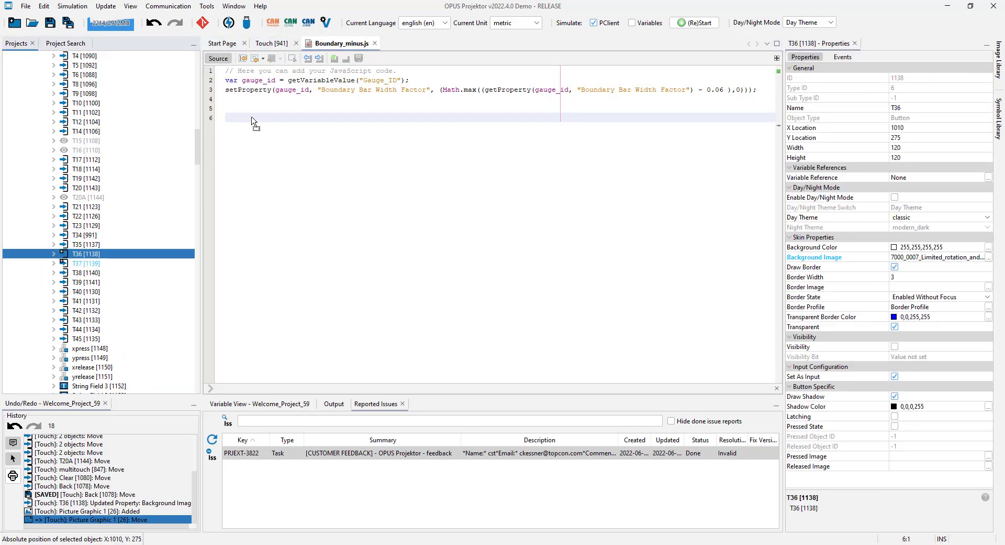
pyautogui.hotkey('ctrl', 'space')
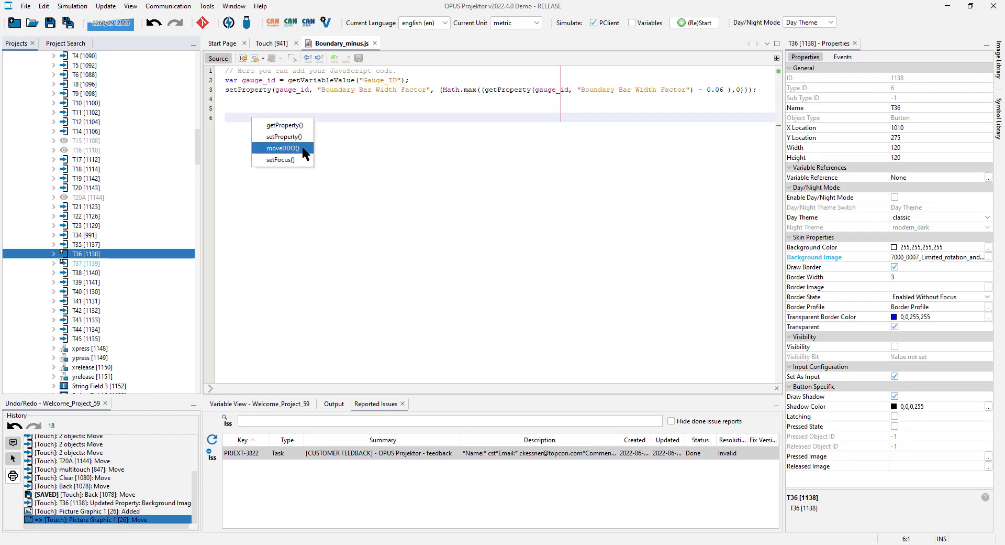
pyautogui.click(283, 160)
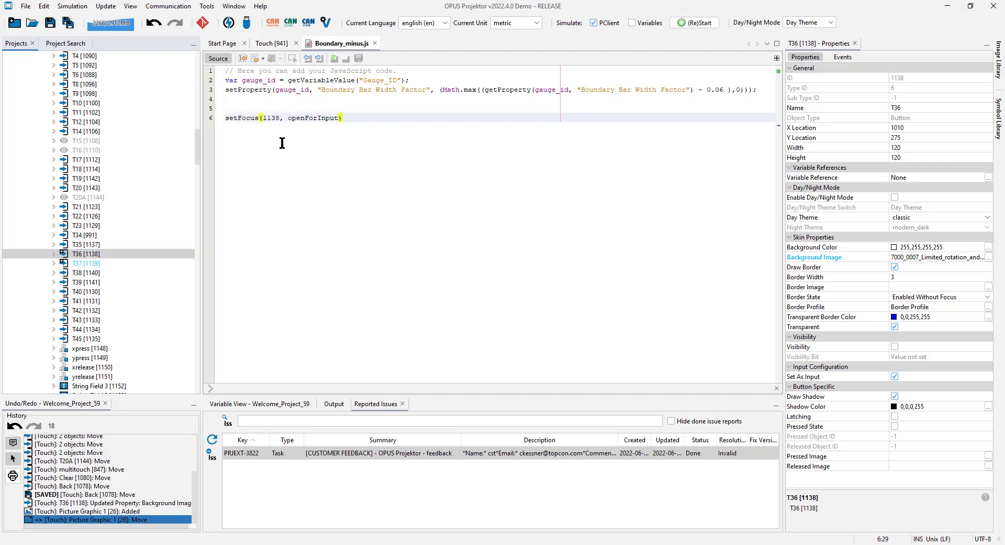
pyautogui.press('Tab')
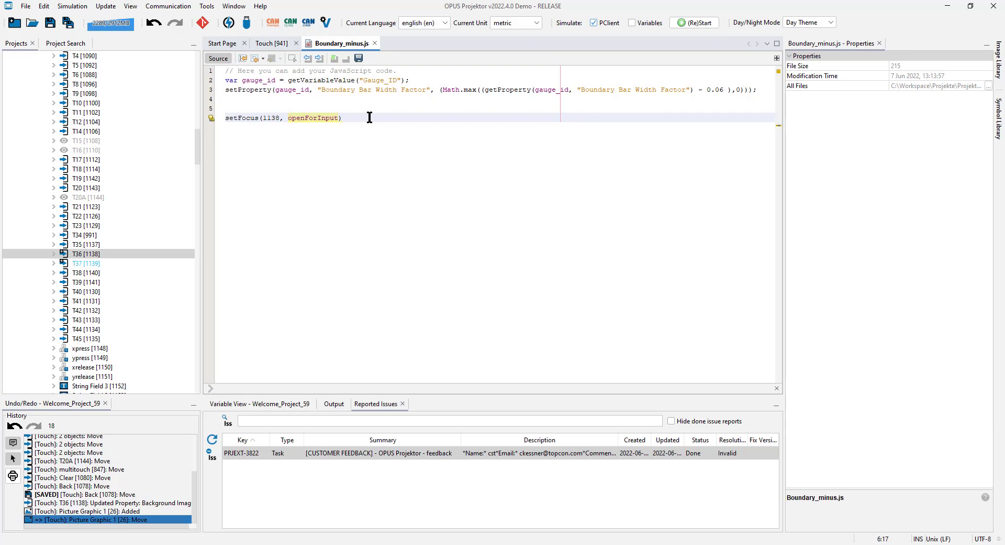
pyautogui.click(271, 43)
# - Expand Images (59) and make the blue ball image tile T10's background image
pyautogui.moveTo(196, 137); pyautogui.dragTo(209, 387)
pyautogui.click(16, 389)
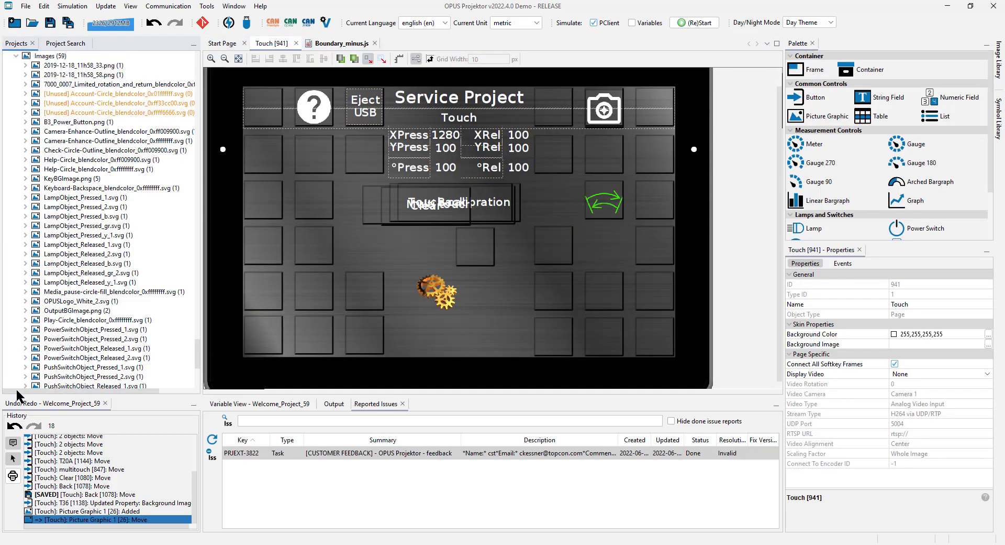
pyautogui.scroll(3, 62, 329)
pyautogui.scroll(-4, 79, 325)
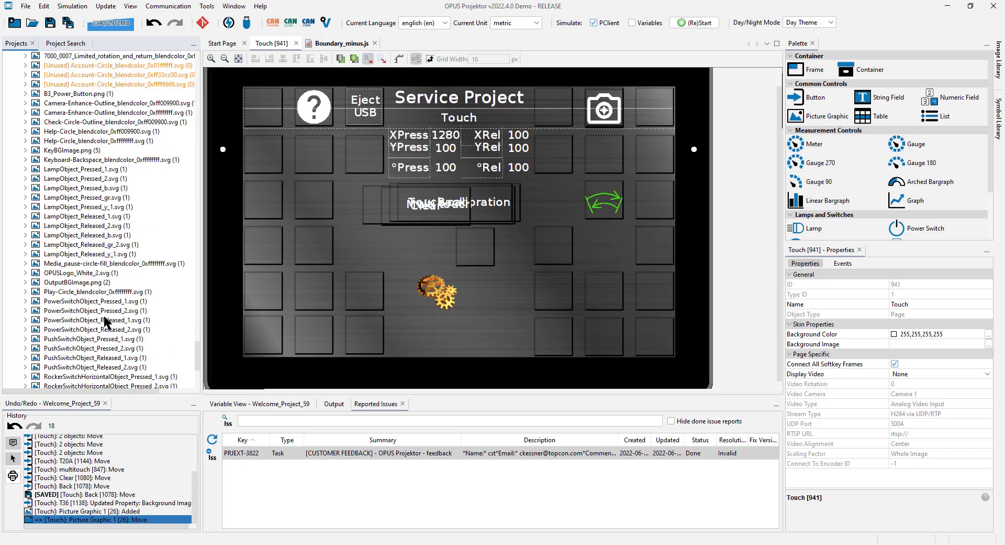
pyautogui.scroll(-2, 86, 213)
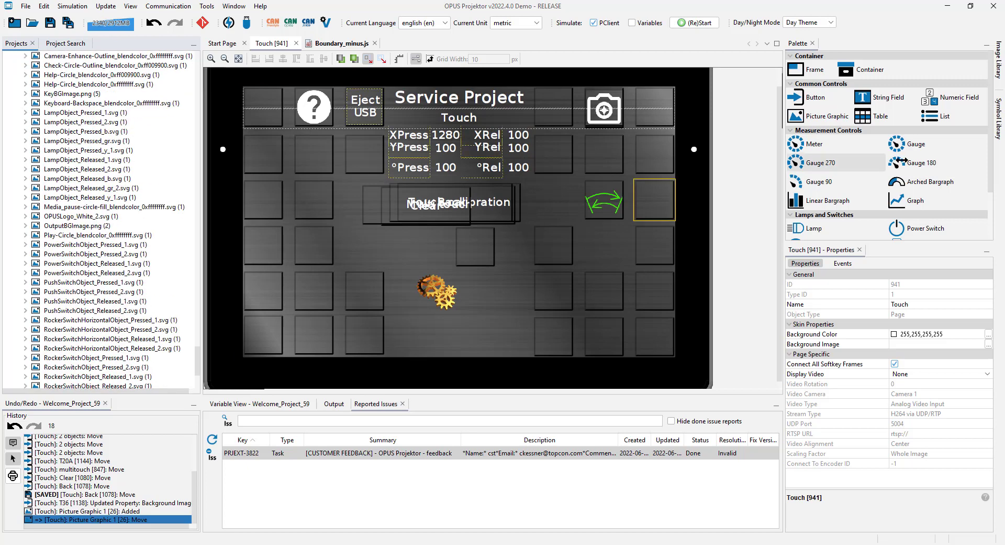
pyautogui.rightClick(310, 255)
pyautogui.moveTo(341, 257)
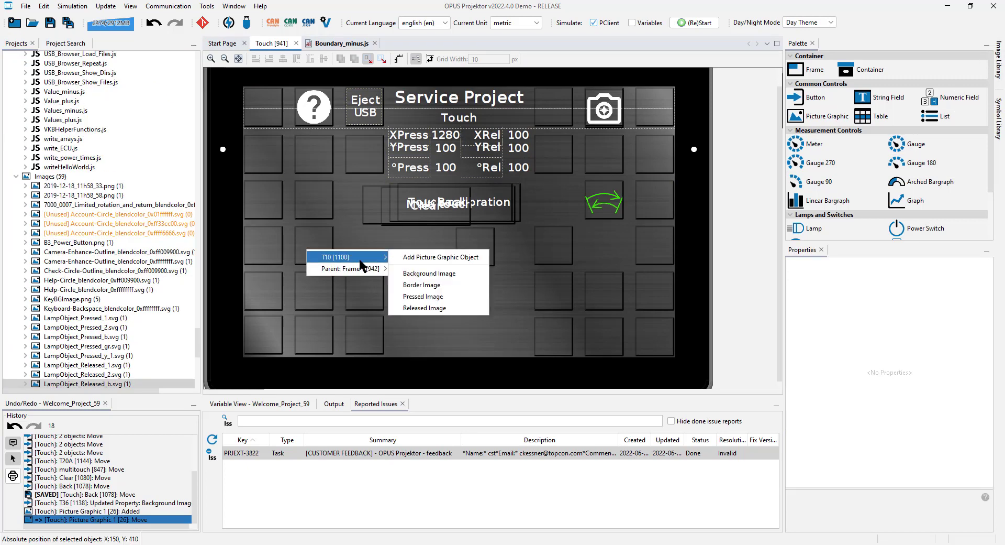
pyautogui.click(438, 275)
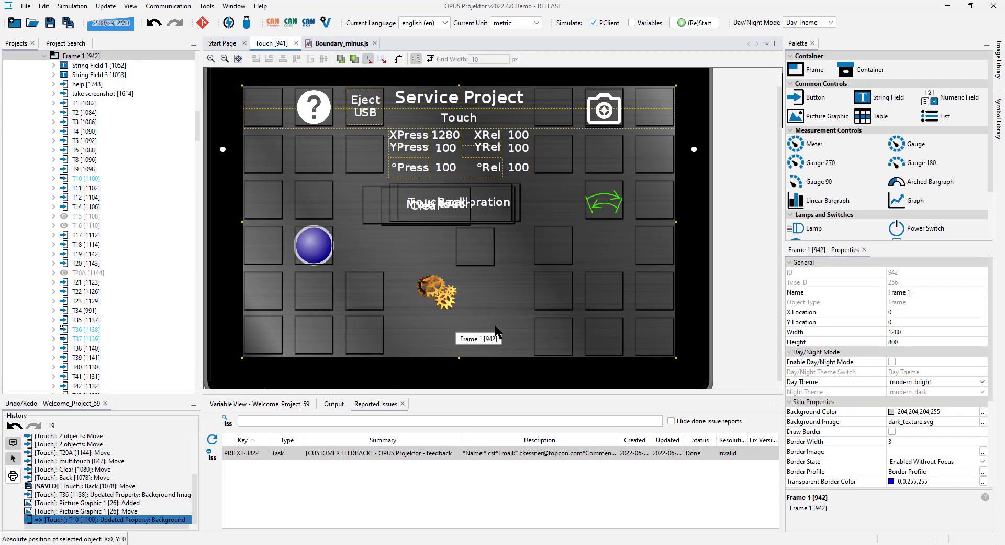
pyautogui.moveTo(198, 129); pyautogui.dragTo(202, 242)
pyautogui.scroll(20, 79, 203)
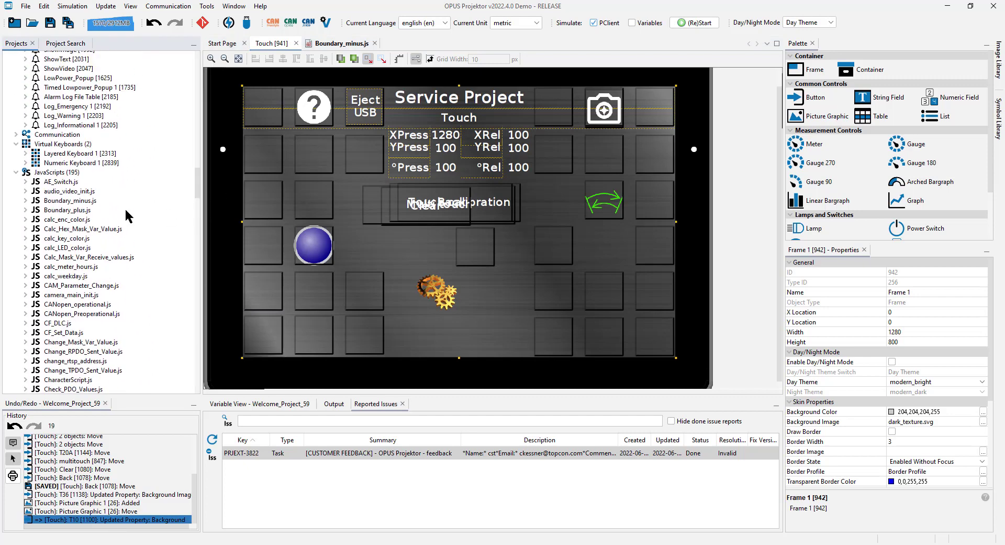
pyautogui.click(52, 181)
pyautogui.click(313, 204)
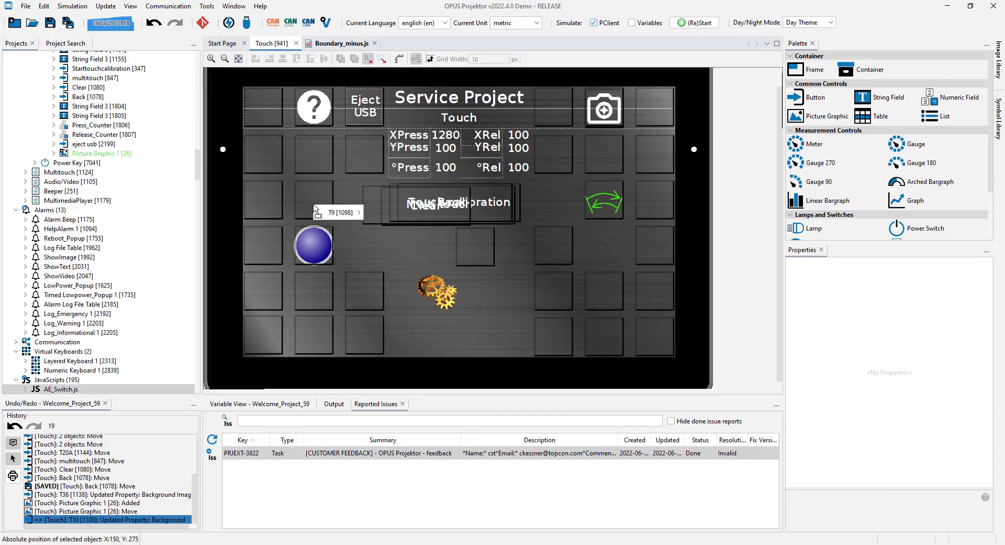
pyautogui.moveTo(319, 212)
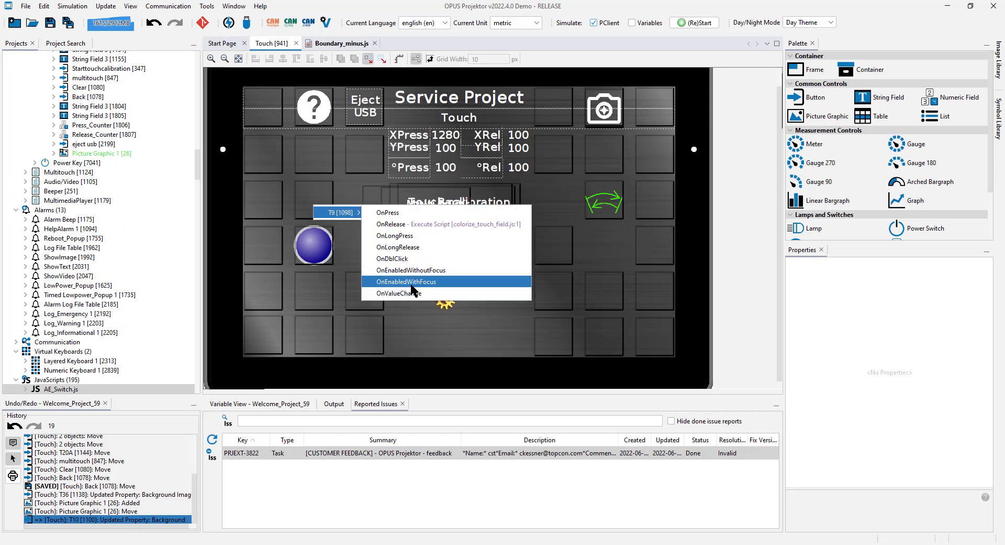
pyautogui.click(77, 209)
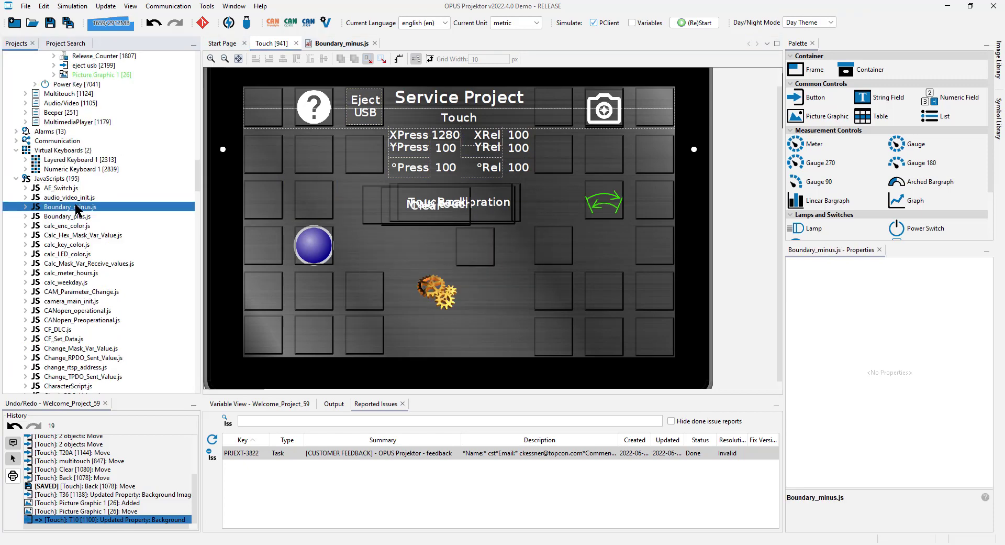
pyautogui.click(60, 124)
pyautogui.moveTo(131, 127)
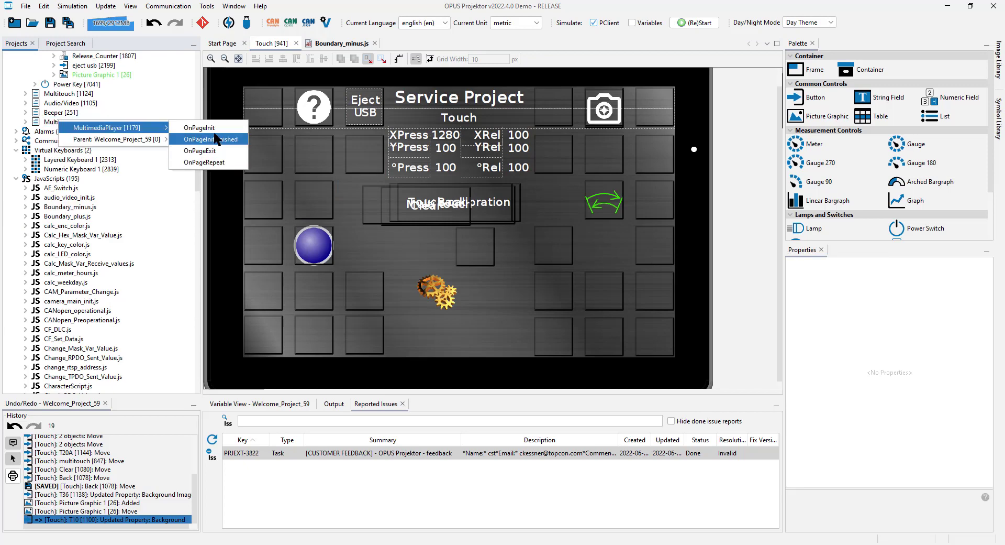
pyautogui.click(200, 150)
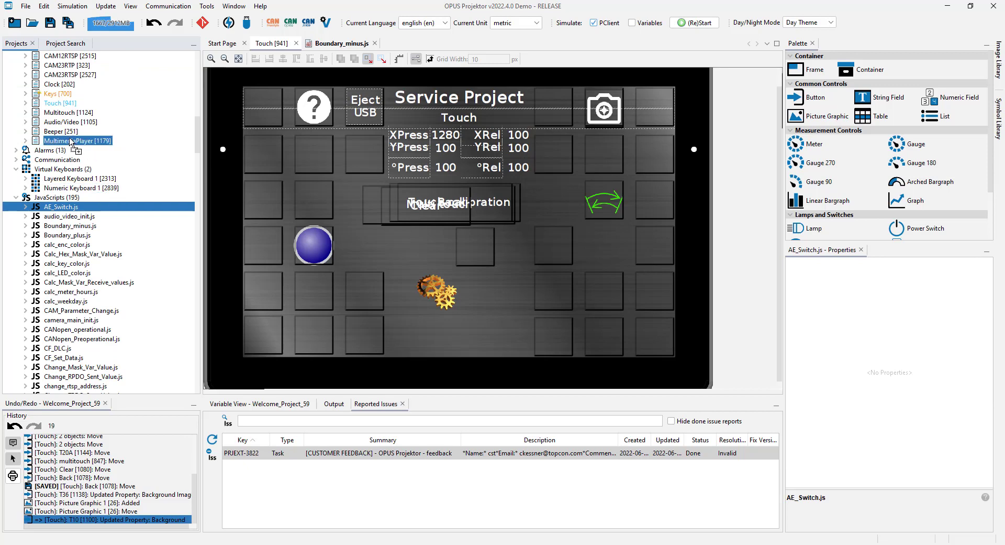
pyautogui.click(72, 142)
pyautogui.moveTo(135, 163)
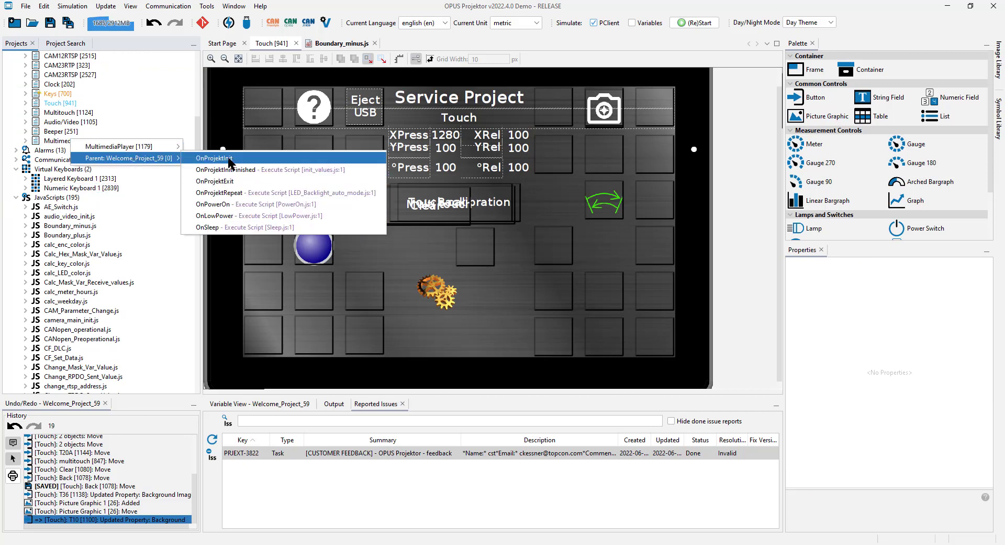
pyautogui.click(153, 235)
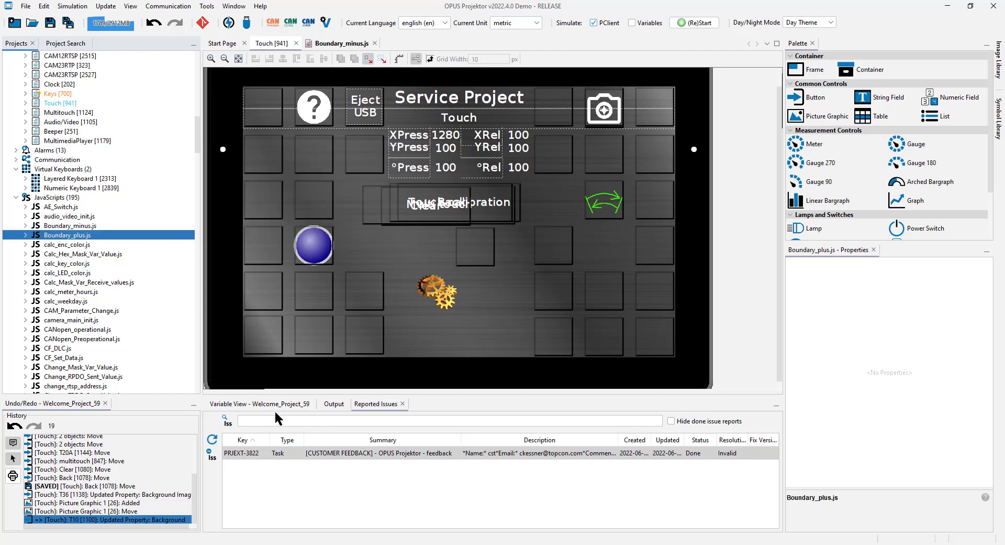
# - Show the Variable View list with pre-defined variables hidden
pyautogui.click(256, 403)
pyautogui.click(300, 423)
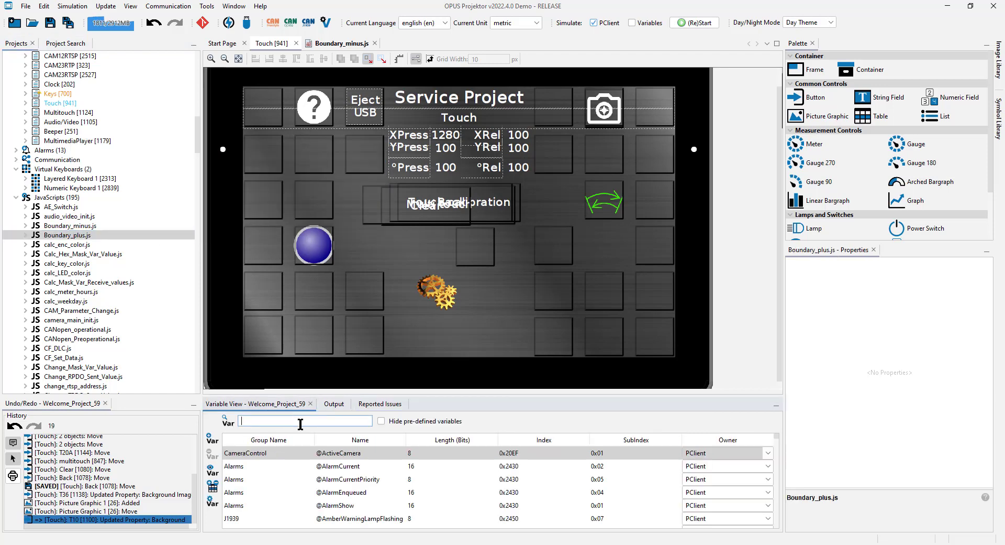
pyautogui.click(381, 421)
pyautogui.rightClick(360, 294)
pyautogui.moveTo(387, 298)
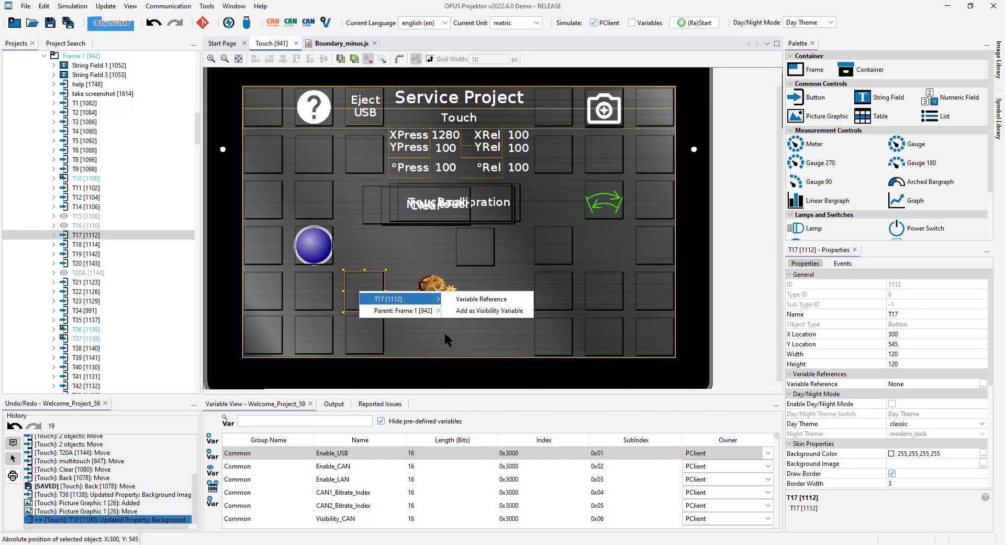
pyautogui.click(403, 310)
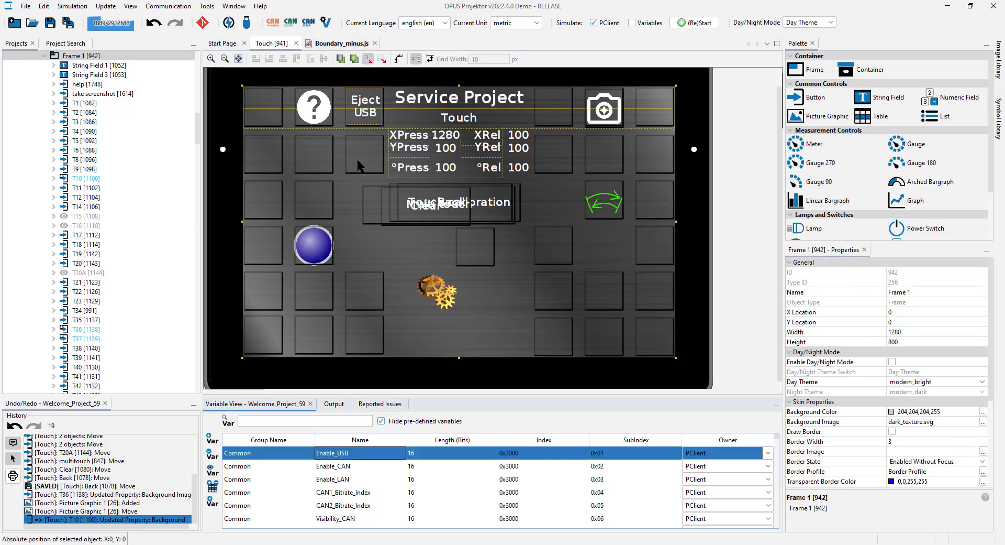
# - Add getVariableValue("Enable_USB") as a new line 7 in Boundary_minus.js
pyautogui.click(339, 43)
pyautogui.press('Return')
pyautogui.moveTo(335, 453); pyautogui.dragTo(233, 128)
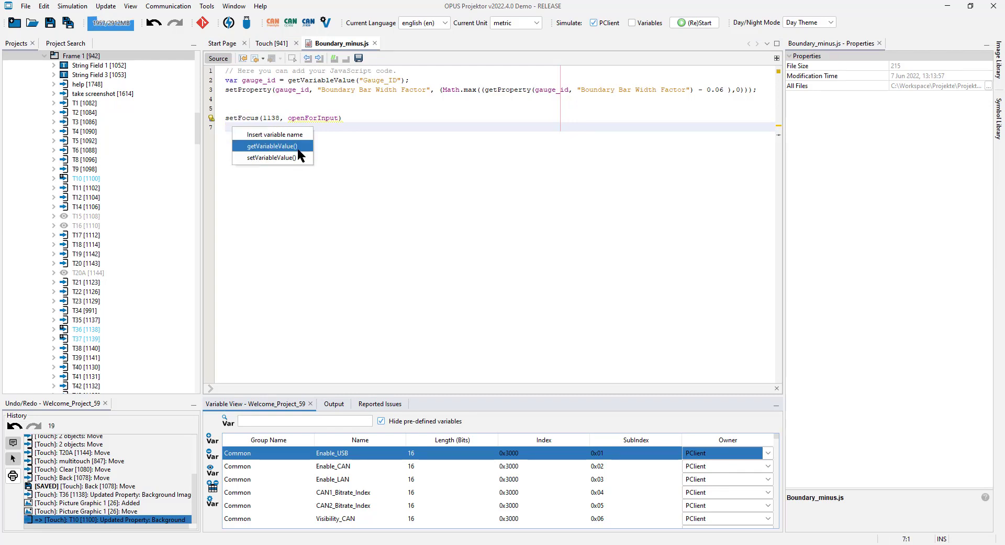
pyautogui.click(293, 146)
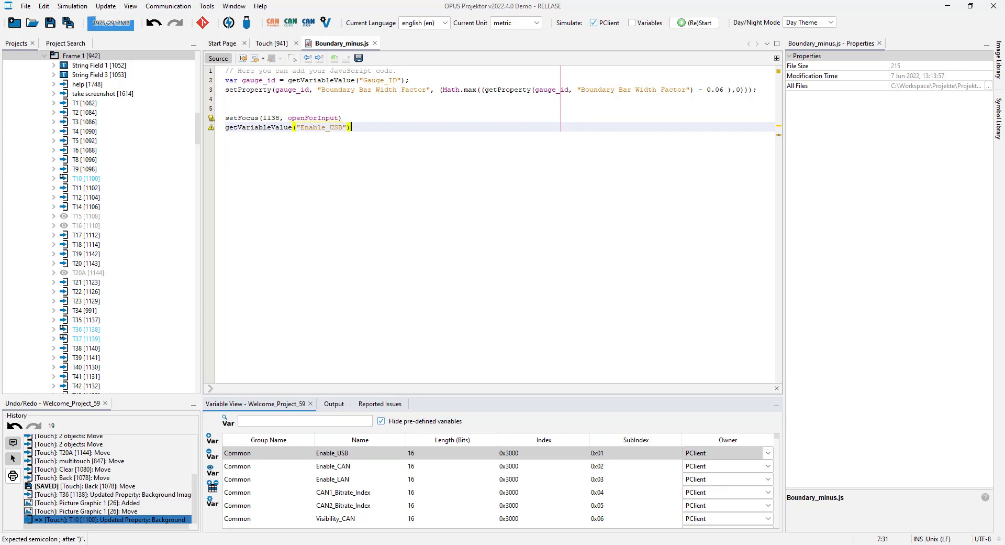
pyautogui.click(117, 264)
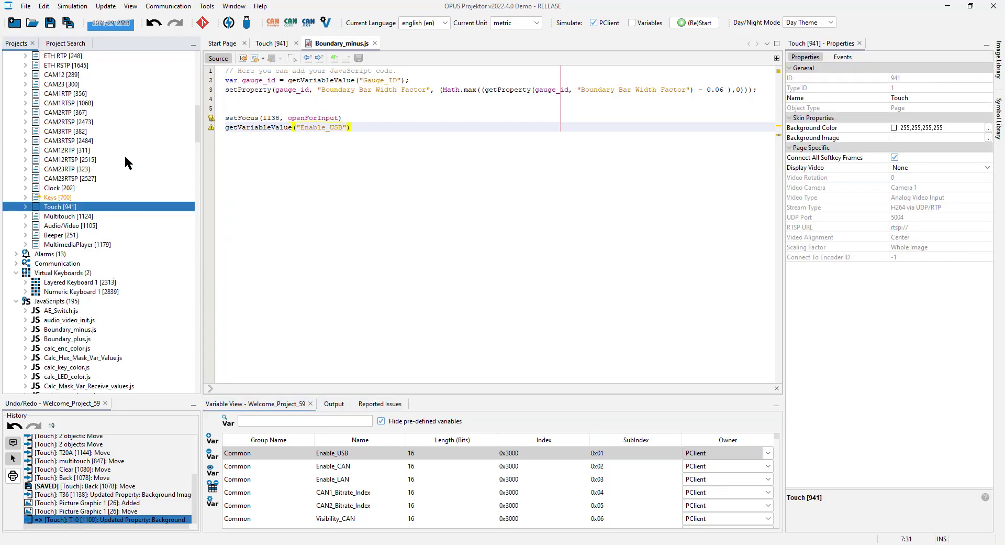
# - Open Service_Main and move Power Modes [973] to the top of the page list, above Home Page [23]
pyautogui.scroll(15, 137, 160)
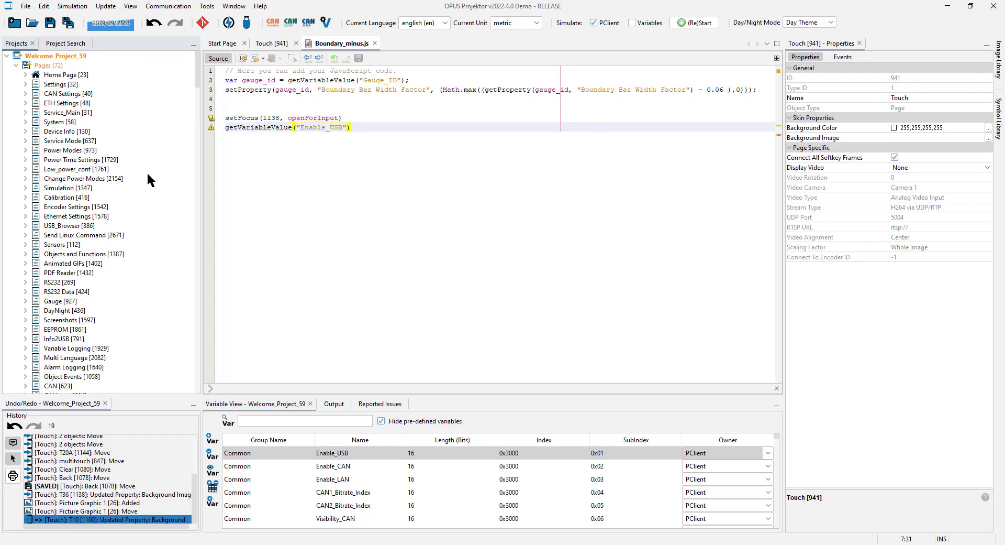
pyautogui.doubleClick(58, 113)
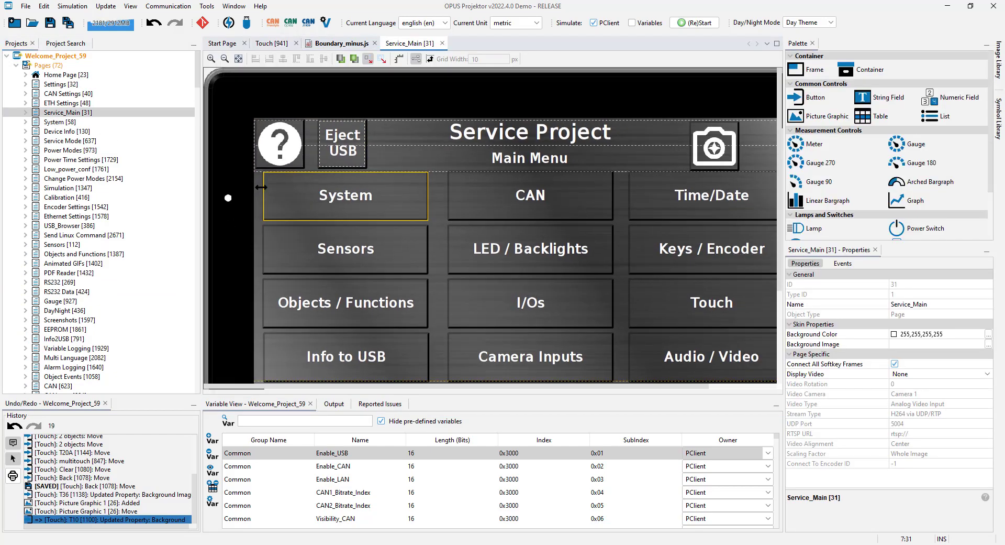
pyautogui.scroll(-1, 259, 187)
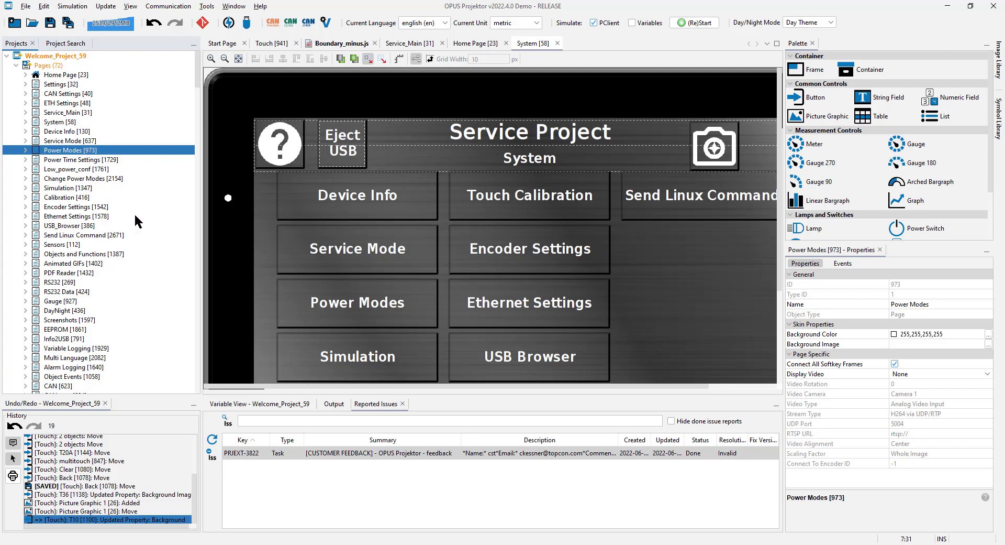
pyautogui.hotkey('ctrl', 'shift', 'Up')
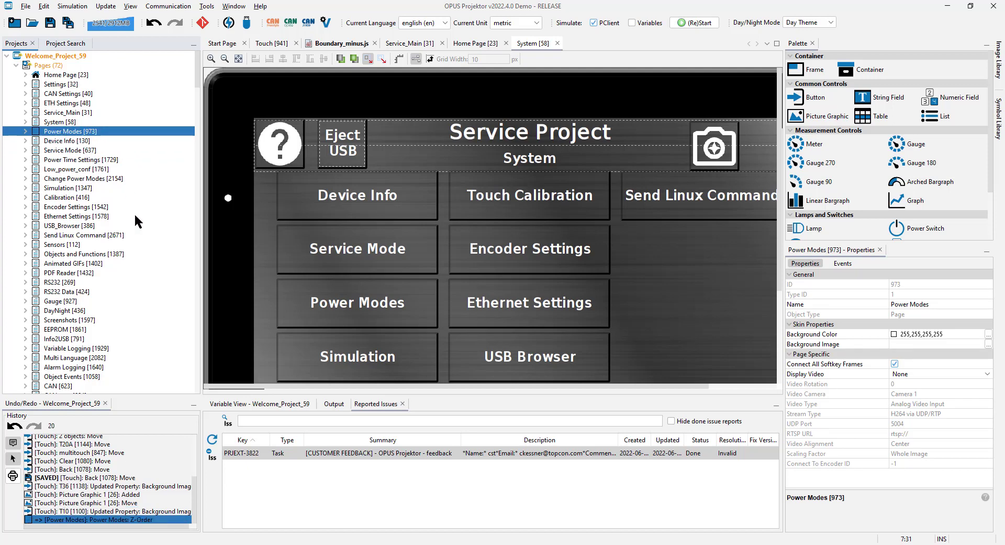
pyautogui.hotkey('ctrl', 'shift', 'Down')
pyautogui.hotkey('ctrl', 'shift', 'Down')
pyautogui.hotkey('ctrl', 'shift', 'Down')
pyautogui.hotkey('ctrl', 'shift', 'Down')
pyautogui.hotkey('ctrl', 'shift', 'Down')
pyautogui.hotkey('ctrl', 'shift', 'Down')
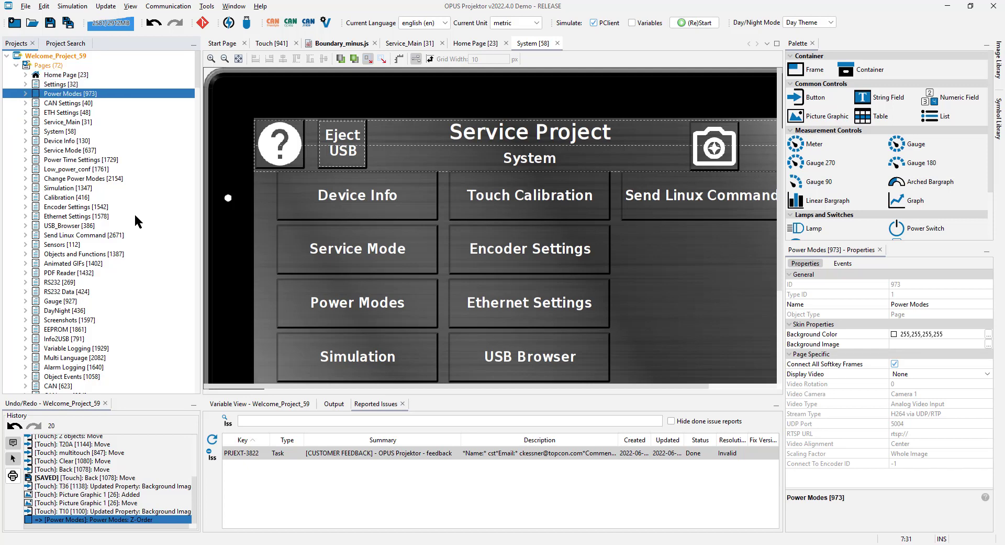
pyautogui.hotkey('ctrl', 'shift', 'Down')
pyautogui.hotkey('ctrl', 'shift', 'Down')
pyautogui.hotkey('ctrl', 'shift', 'Down')
pyautogui.hotkey('ctrl', 'shift', 'Down')
pyautogui.hotkey('ctrl', 'shift', 'Down')
pyautogui.hotkey('ctrl', 'shift', 'Down')
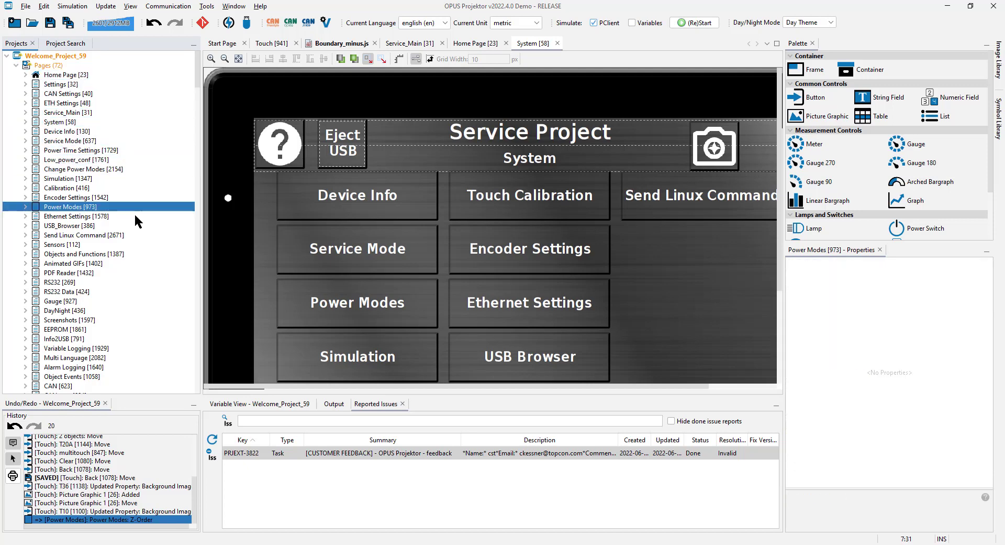
pyautogui.hotkey('ctrl', 'shift', 'Up')
pyautogui.hotkey('ctrl', 'shift', 'Up')
pyautogui.hotkey('ctrl', 'shift', 'Up')
pyautogui.hotkey('ctrl', 'shift', 'Up')
pyautogui.hotkey('ctrl', 'shift', 'Up')
pyautogui.hotkey('ctrl', 'shift', 'Up')
pyautogui.hotkey('ctrl', 'shift', 'Up')
pyautogui.hotkey('ctrl', 'shift', 'Up')
pyautogui.hotkey('ctrl', 'shift', 'Up')
pyautogui.hotkey('ctrl', 'shift', 'Up')
pyautogui.hotkey('ctrl', 'shift', 'Up')
pyautogui.hotkey('ctrl', 'shift', 'Up')
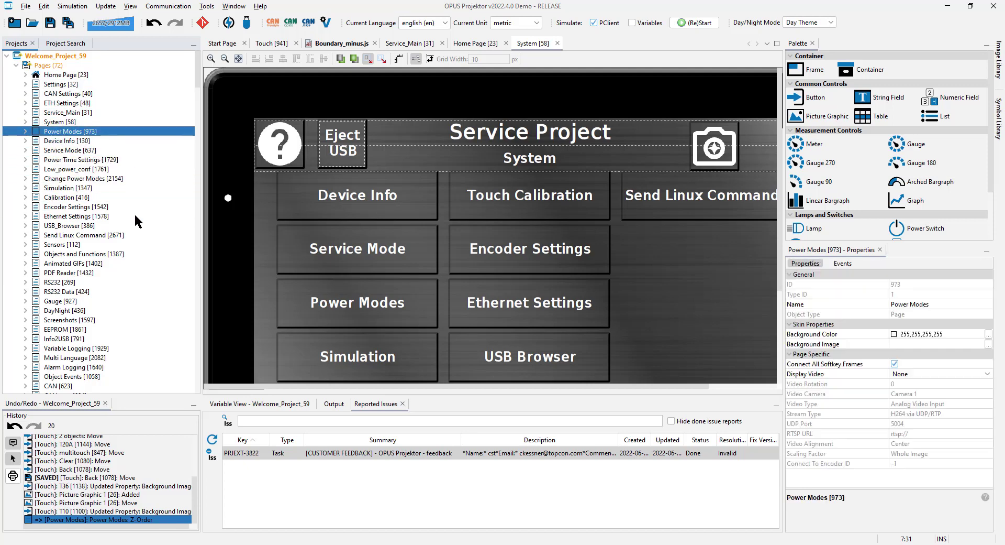
pyautogui.hotkey('ctrl', 'shift', 'Down')
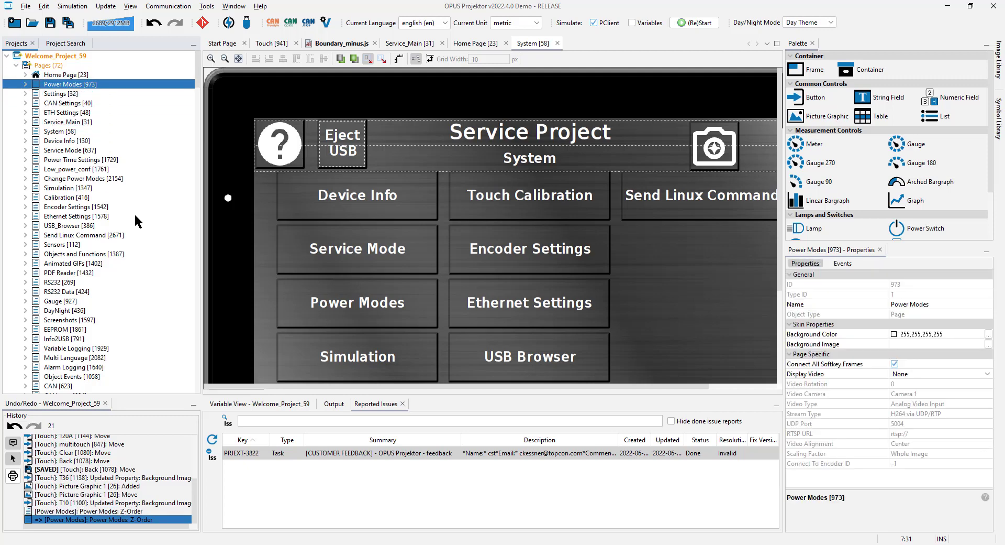
pyautogui.hotkey('ctrl', 'shift', 'Up')
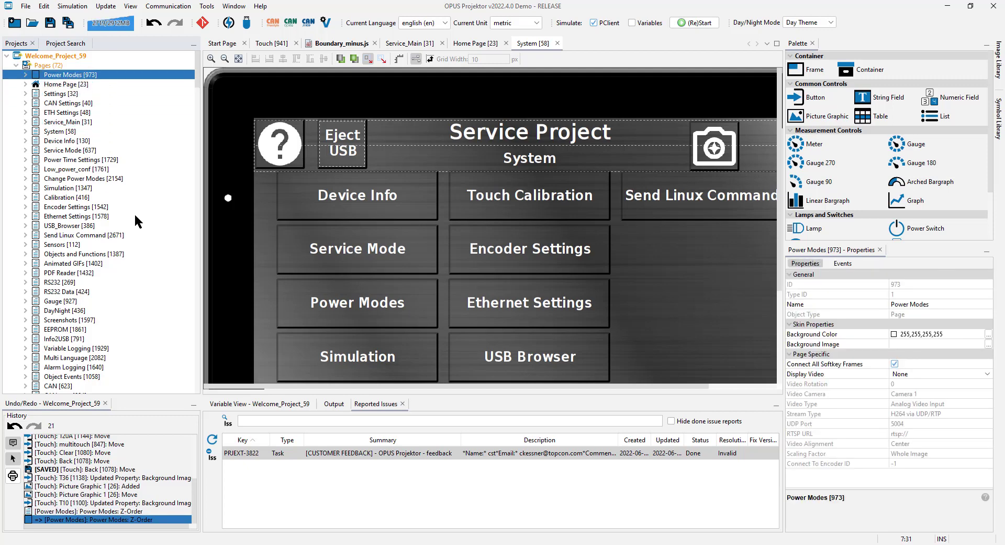